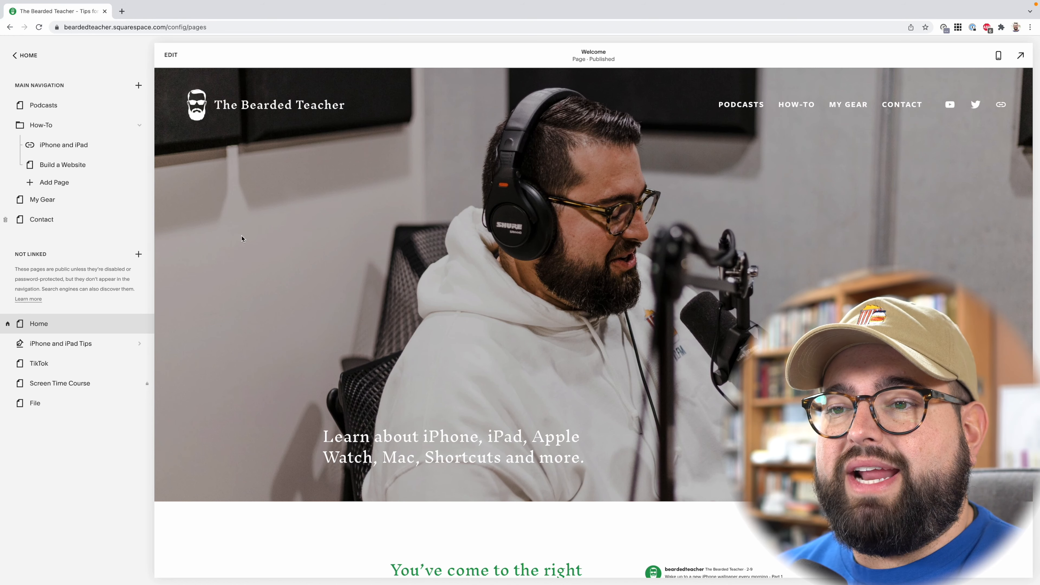
- Add a blog page with the Blog 3 layout to the Not Linked section
click(139, 255)
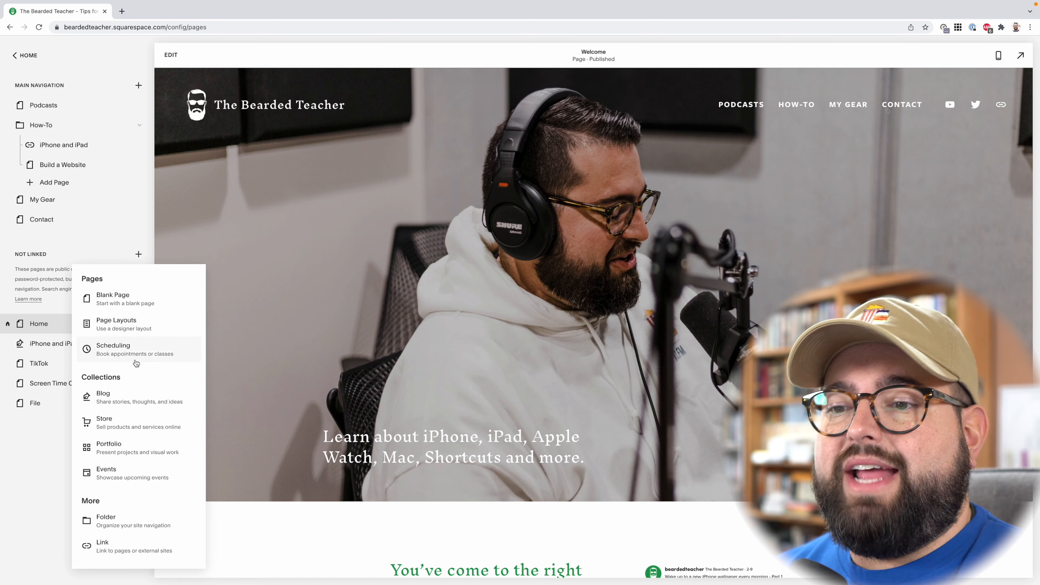
click(139, 396)
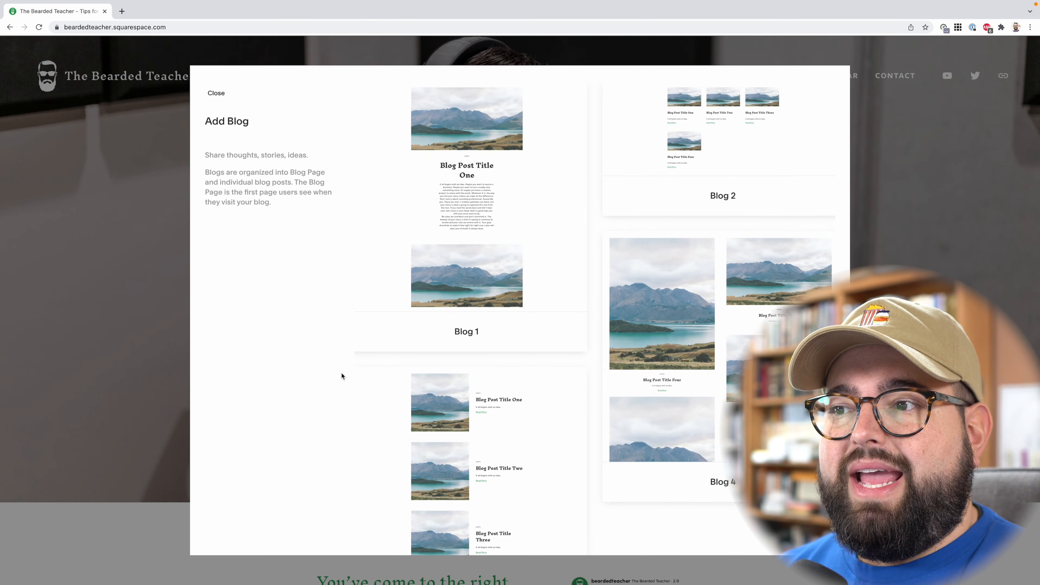
scroll(574, 248, down, 2)
scroll(577, 249, up, 2)
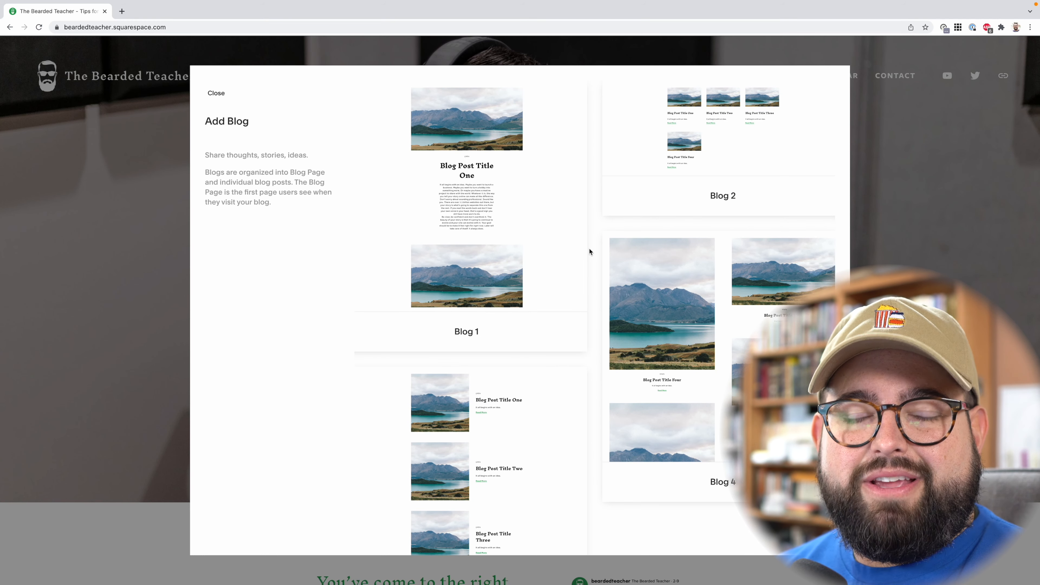
scroll(543, 422, down, 2)
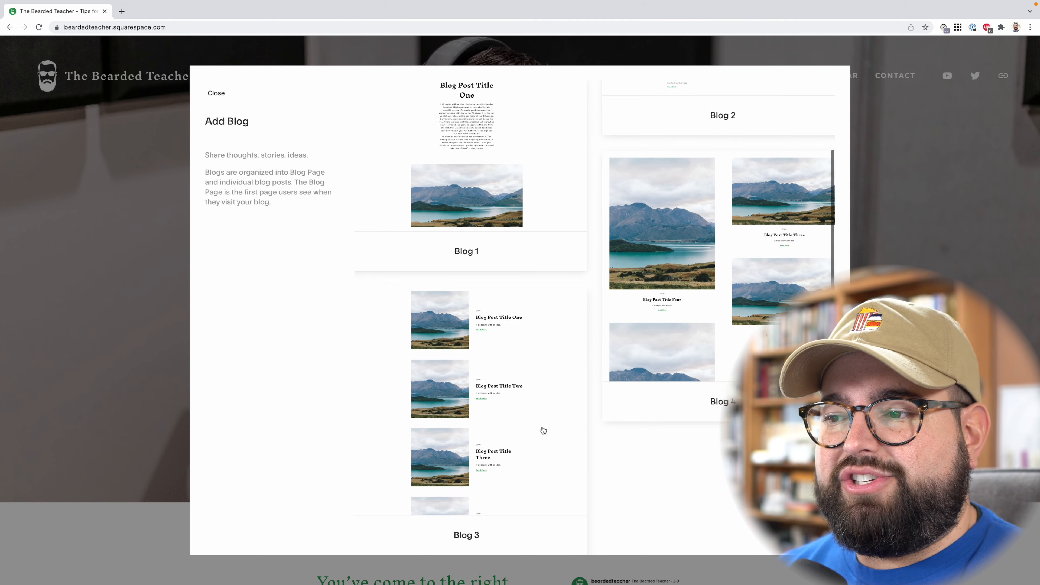
click(508, 379)
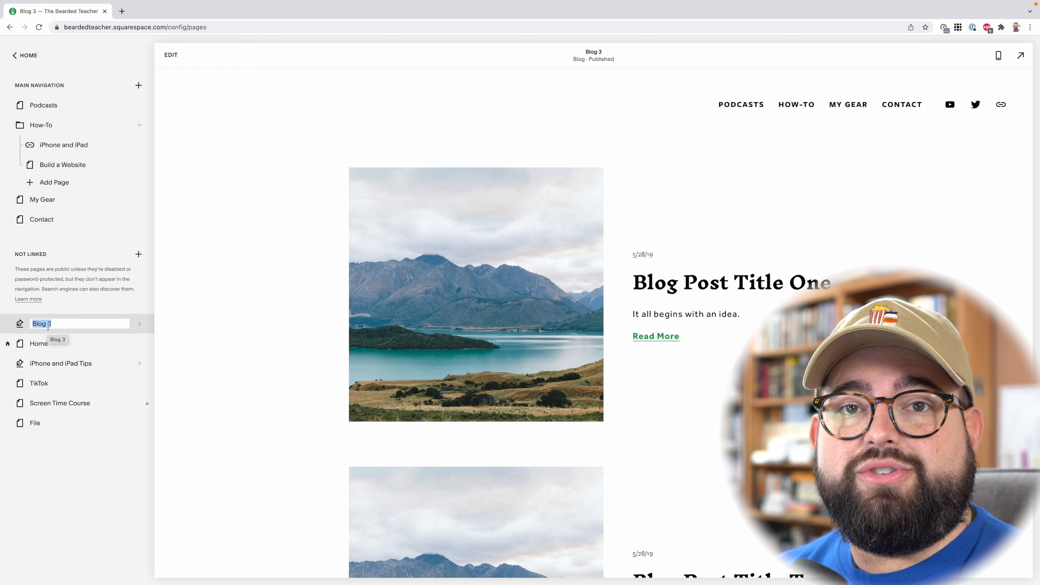
- Name the new blog page Podcast and return to the site's page list
text(Poda)
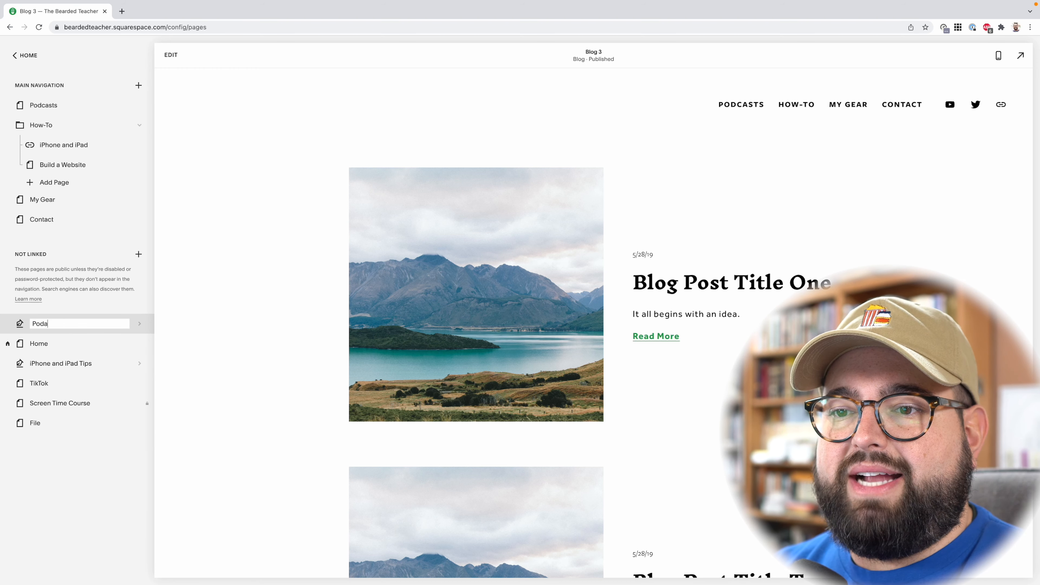
key(BackSpace)
text(cast)
key(Return)
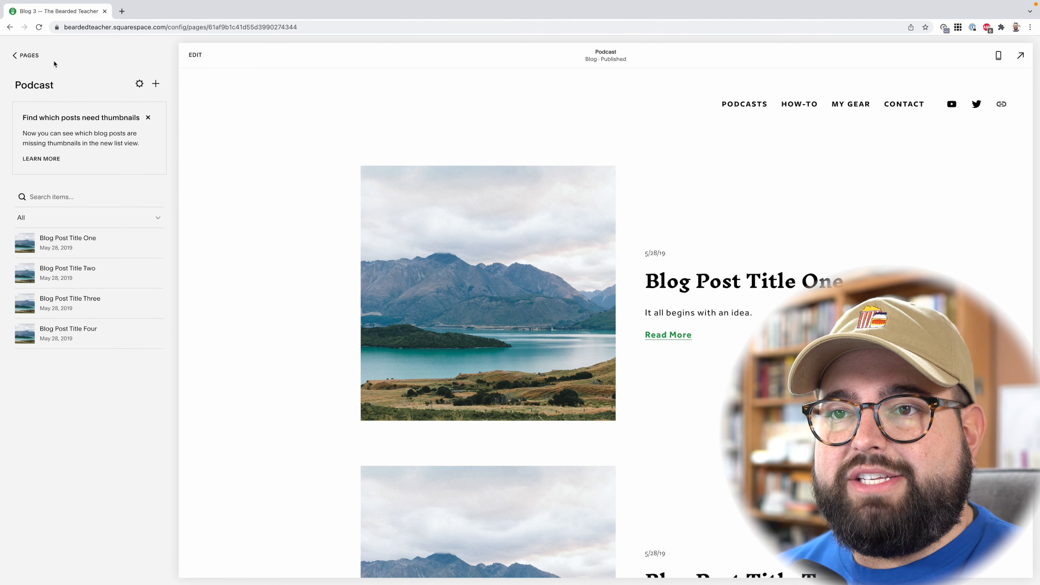
click(24, 56)
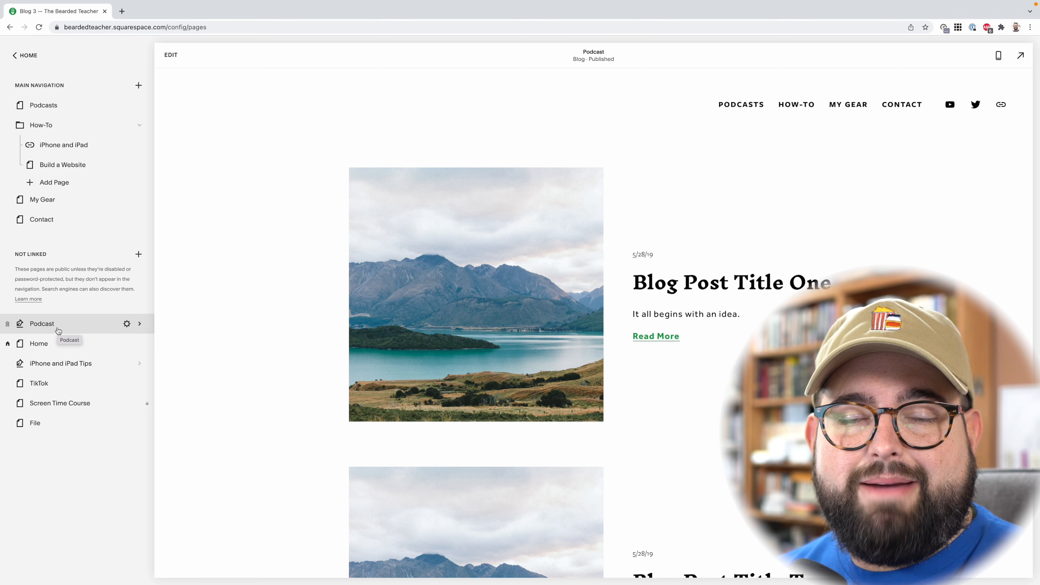
- Open the Podcast page's blog settings and review its page title, navigation title and URL slug
click(127, 324)
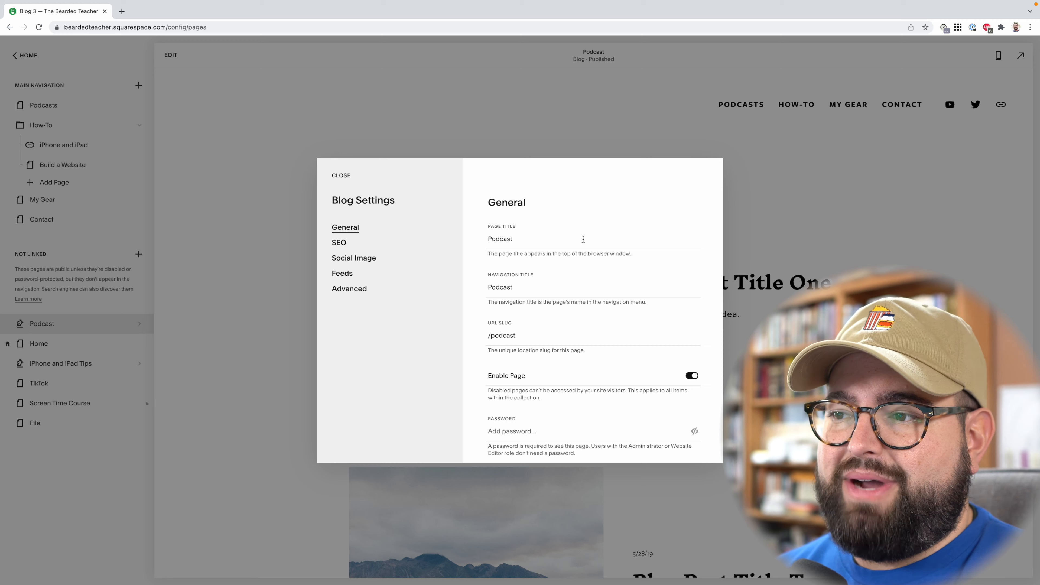
click(575, 242)
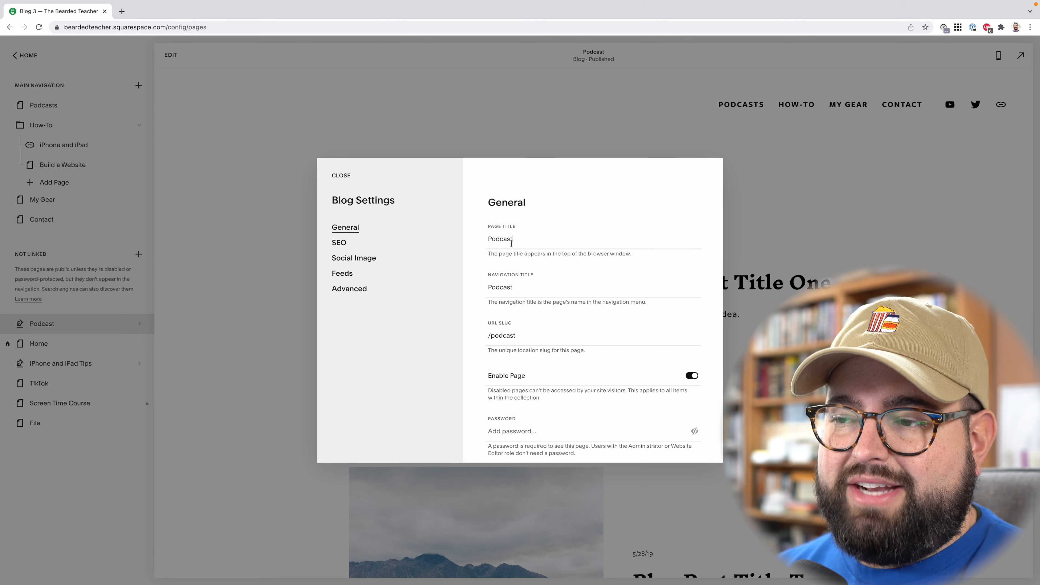
click(523, 289)
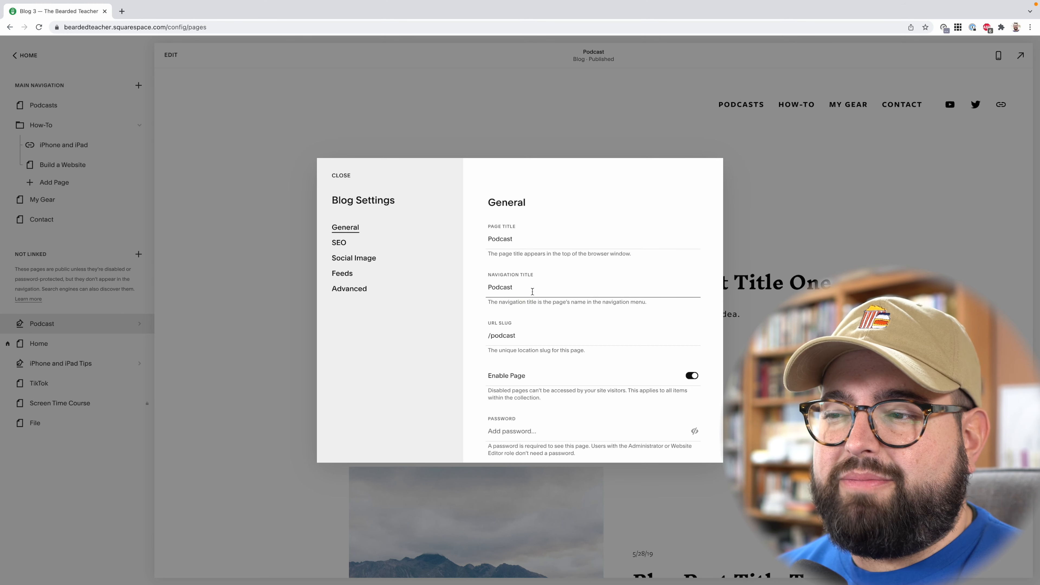
click(532, 338)
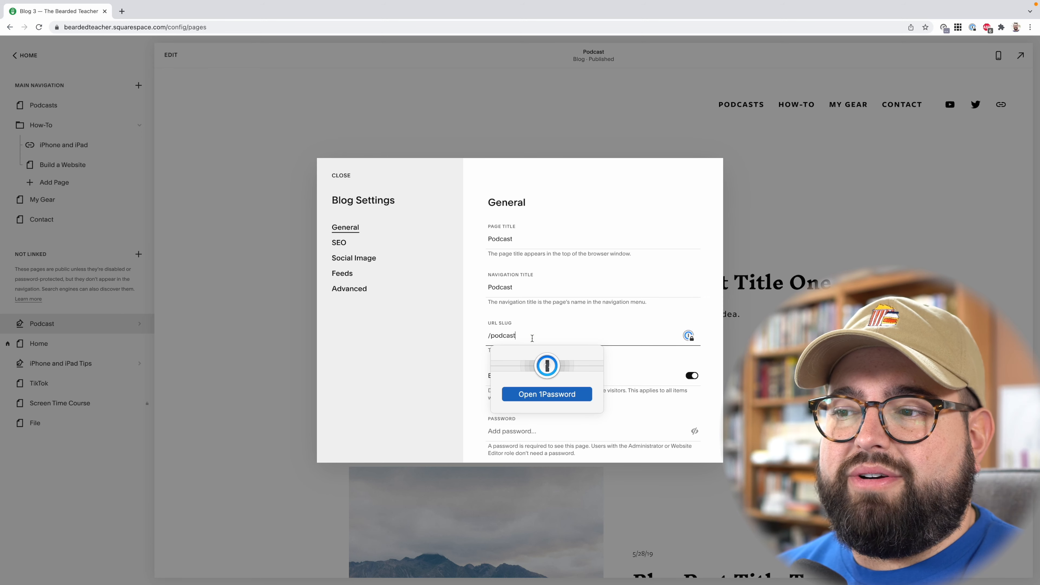
click(577, 278)
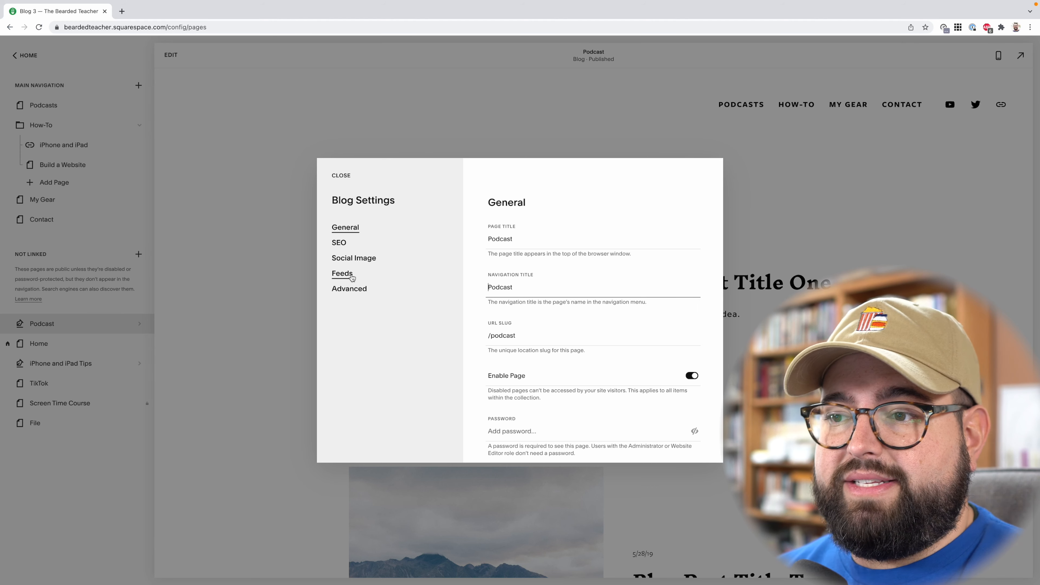
- Set the title in the blog's Podcasting feed settings to The Bearded Teacher
click(351, 278)
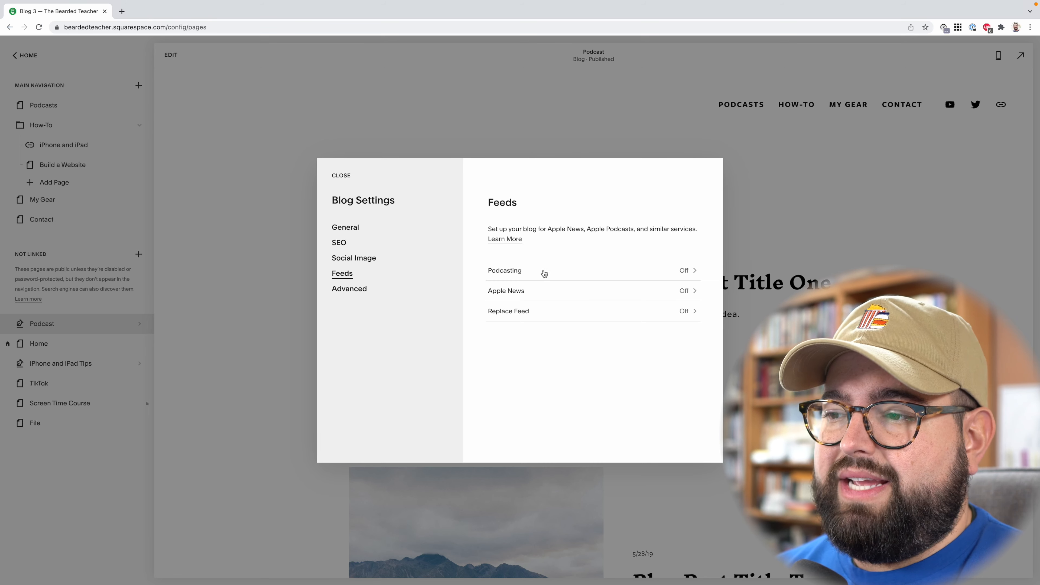
click(548, 273)
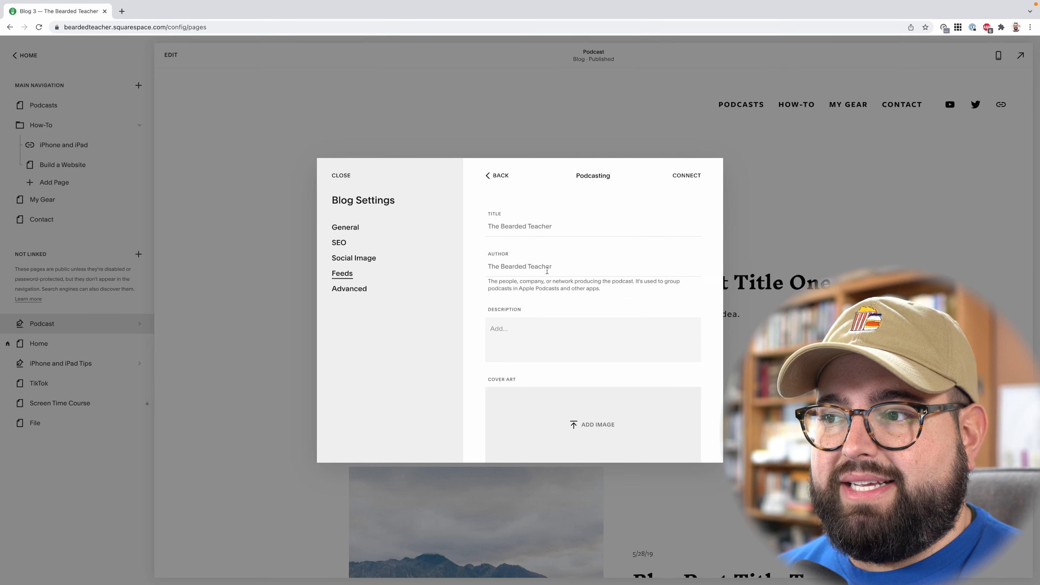
click(563, 228)
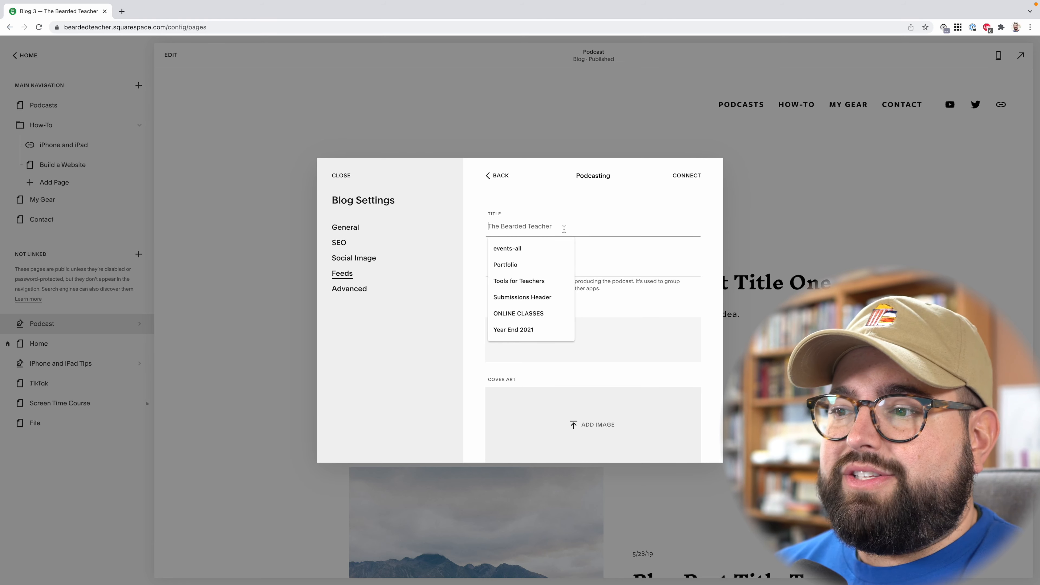
click(614, 262)
click(616, 314)
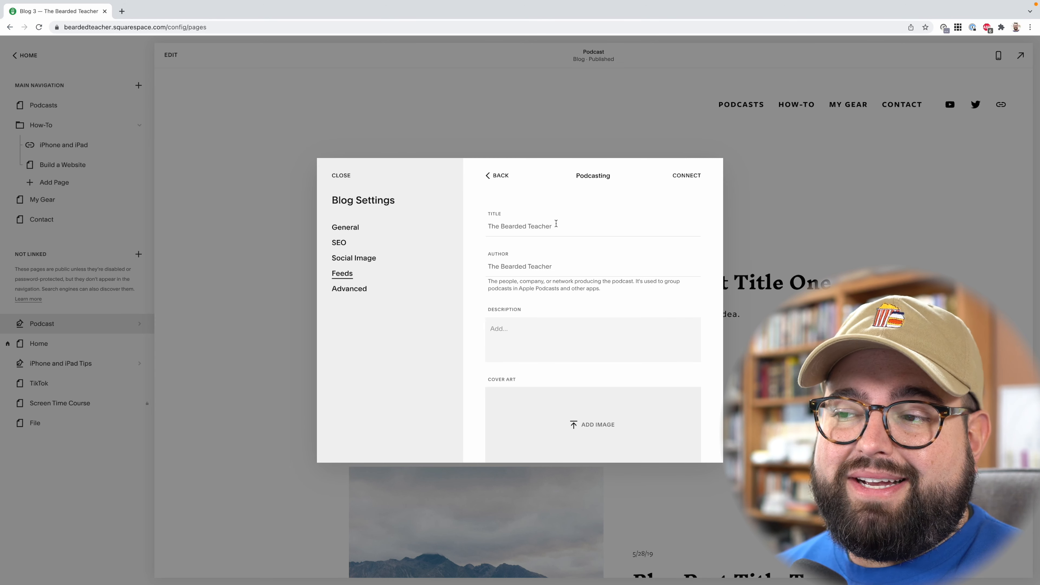
click(556, 223)
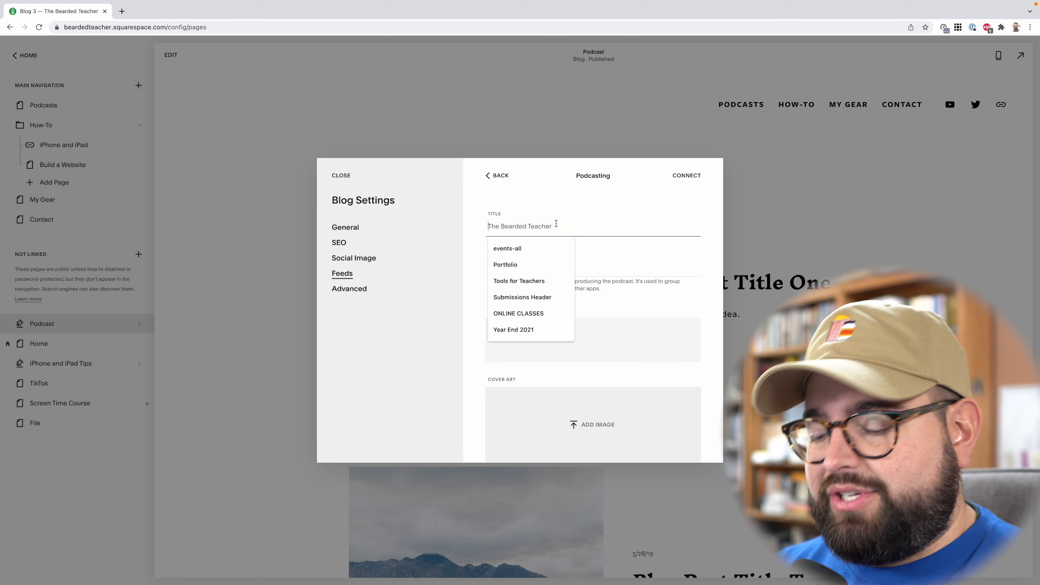
text(The Bearded Teacher)
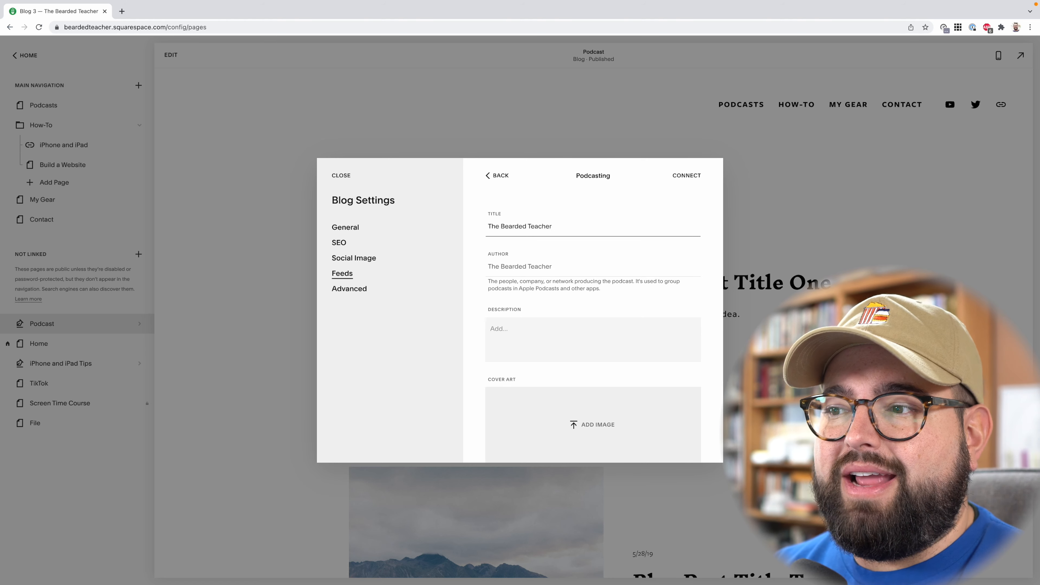
- Enter the host's full name as the podcast feed's author
click(568, 265)
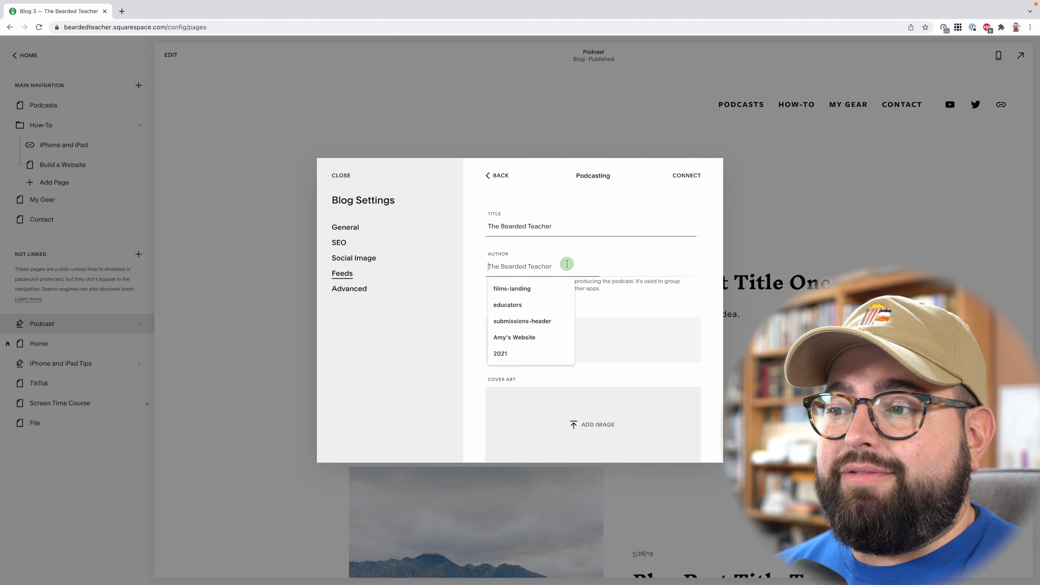
click(570, 251)
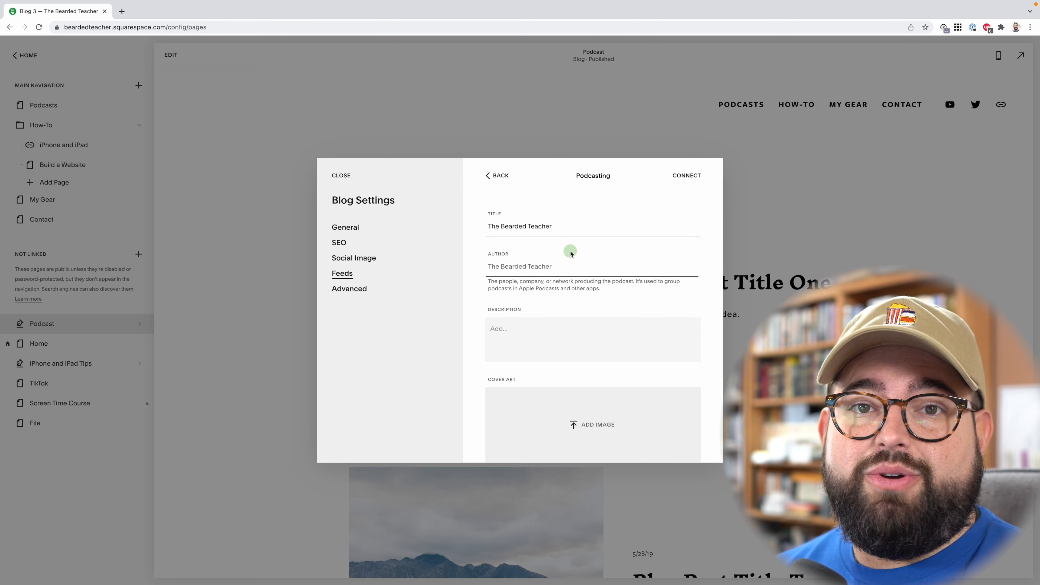
click(542, 274)
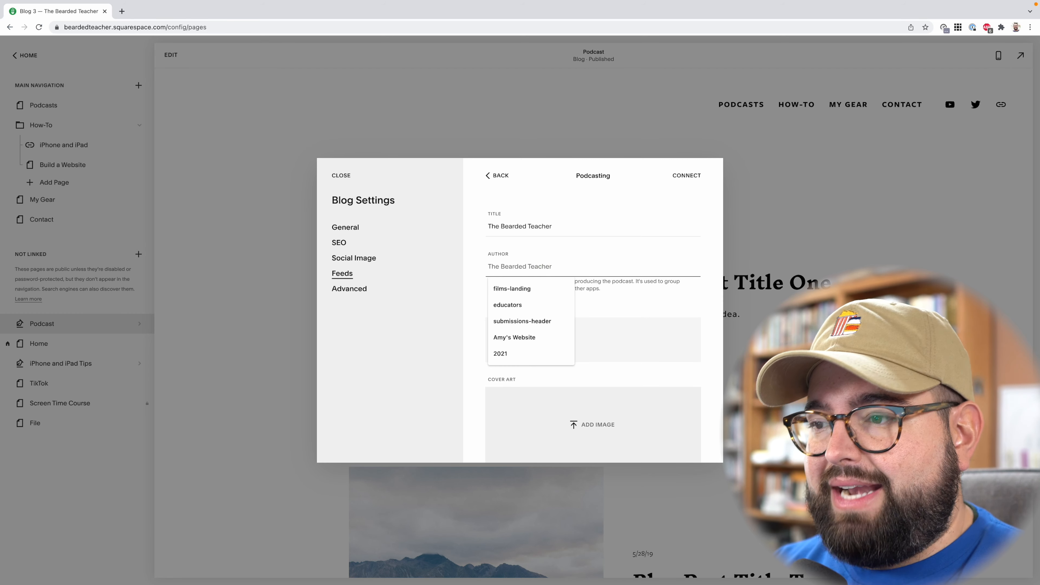
text(Stephen Robles)
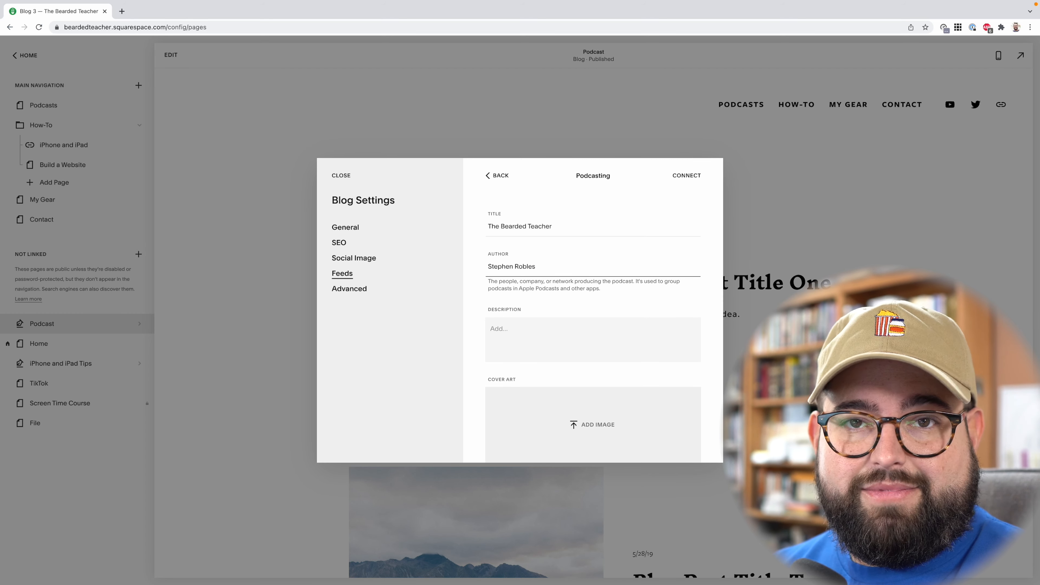
- Set the podcast description to "Tune in weekly for technology tip and tricks for iPhone, iPad, Mac and building your own website."
scroll(549, 261, down, 3)
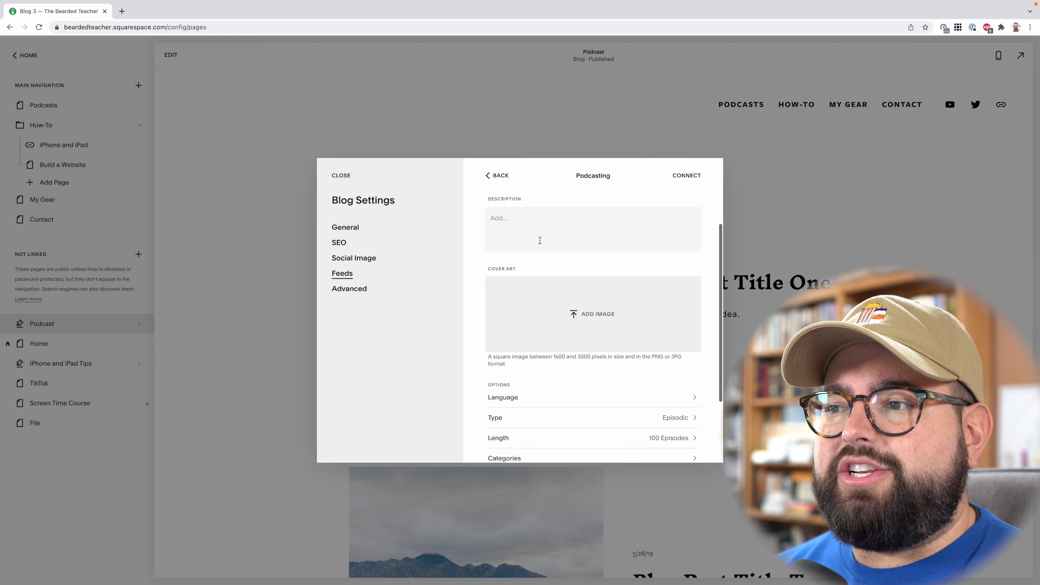
scroll(549, 261, up, 1)
click(549, 261)
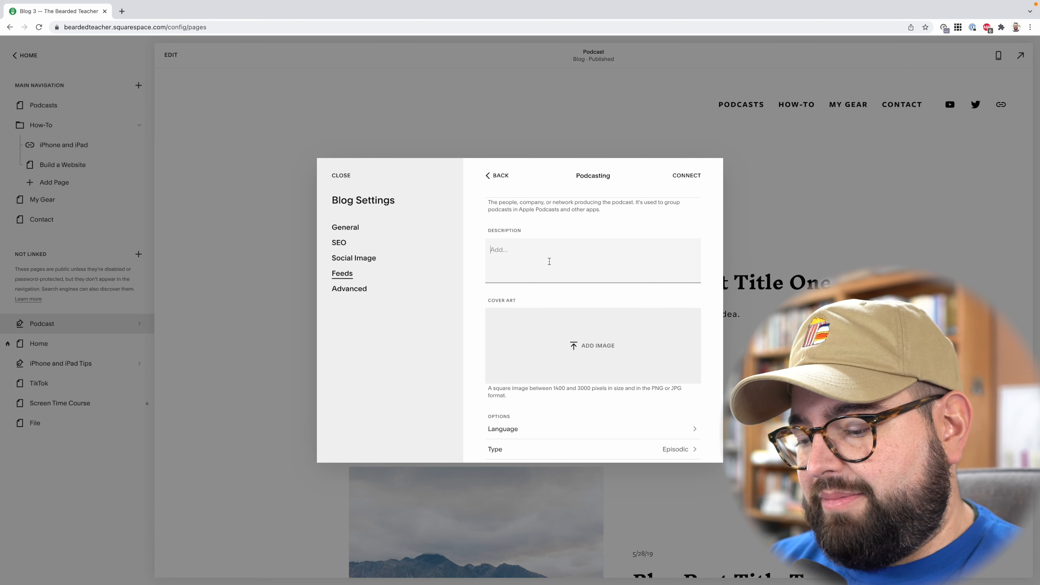
text(Tun)
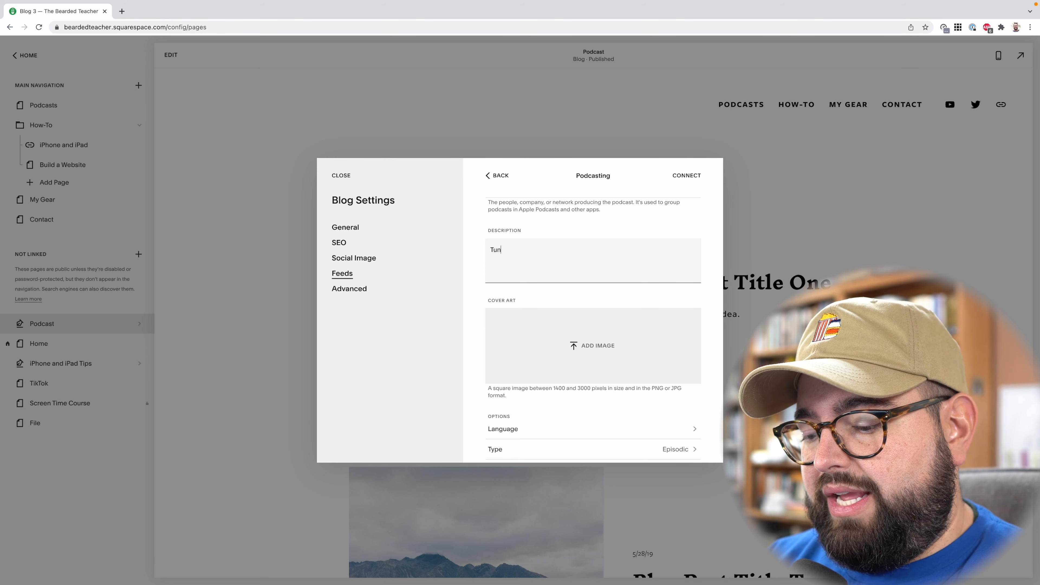
text(e in weekly for te)
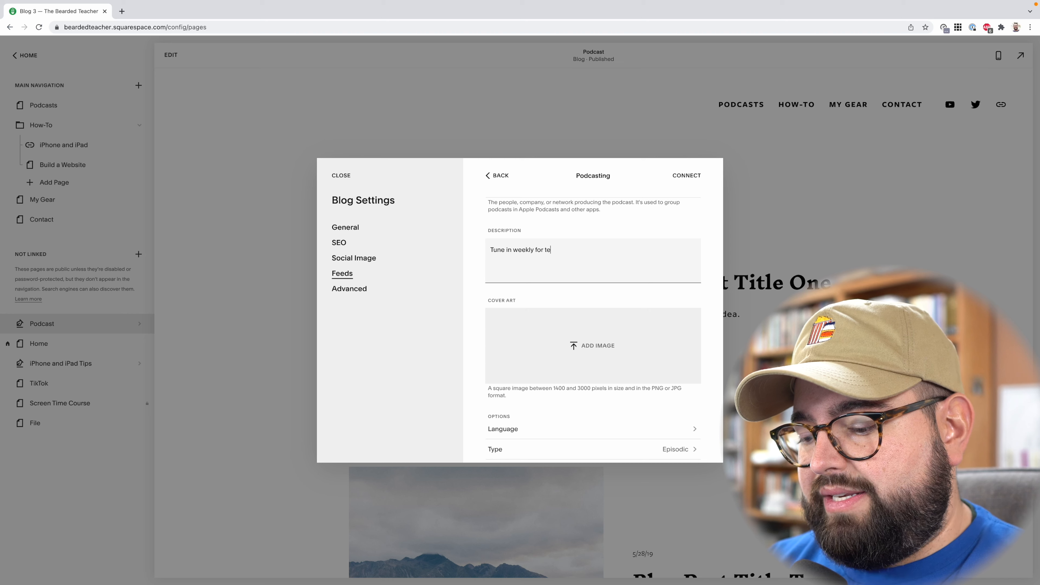
text(chnology tip and tric)
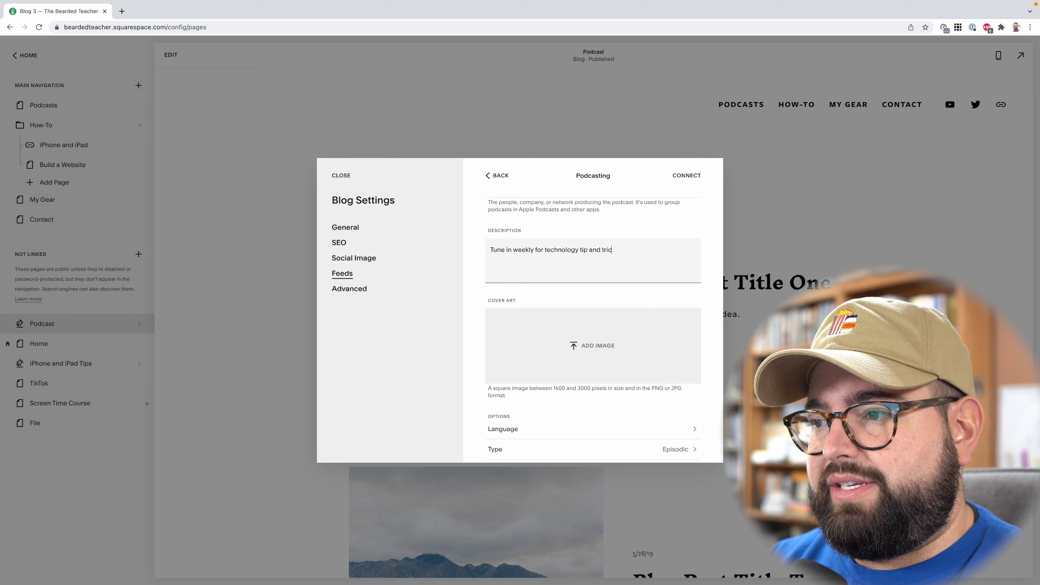
text(ks for iPhone, iPad, Mac)
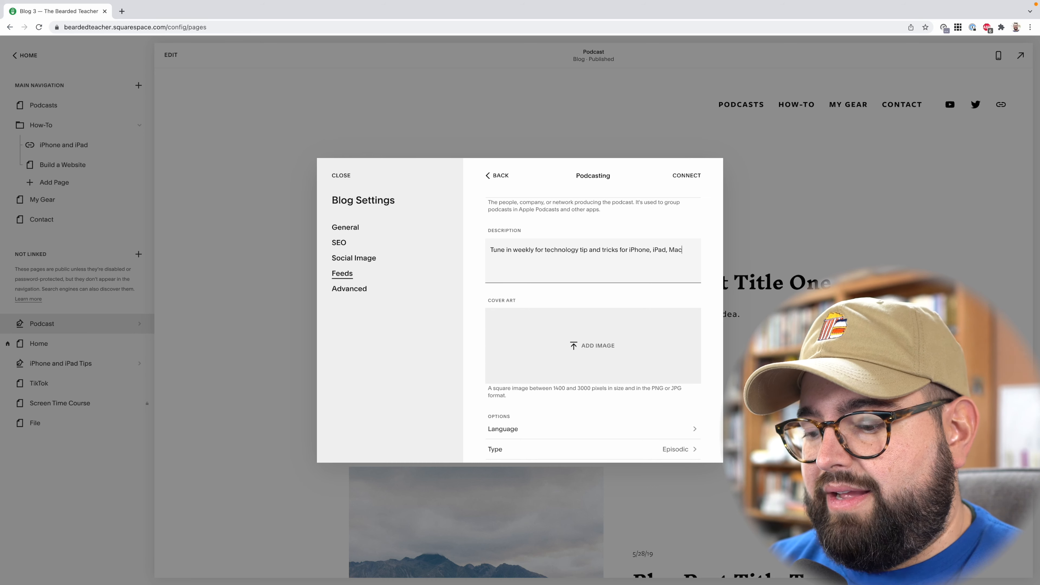
text( and)
text( building you)
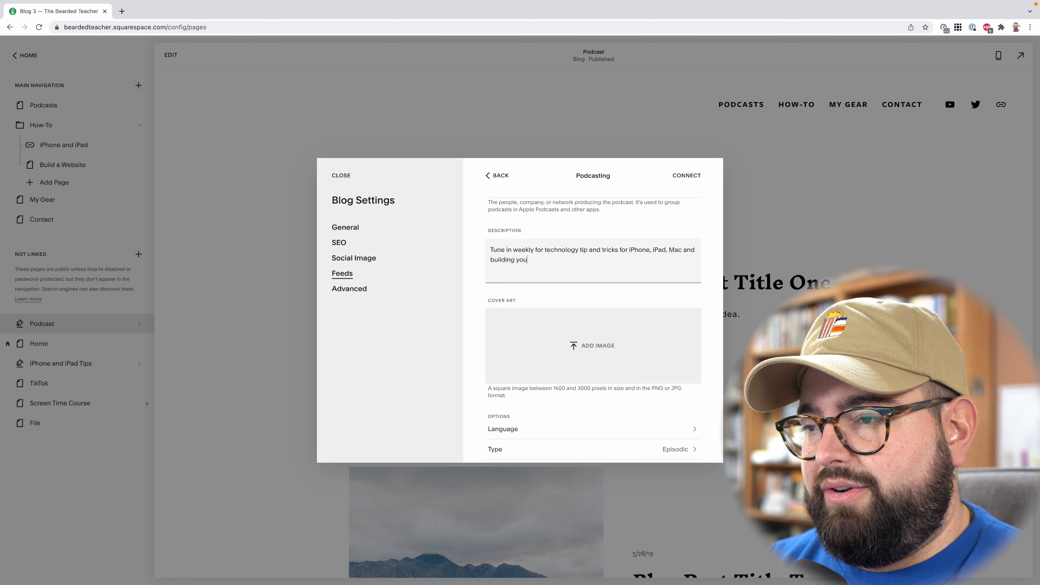
text(r own website.)
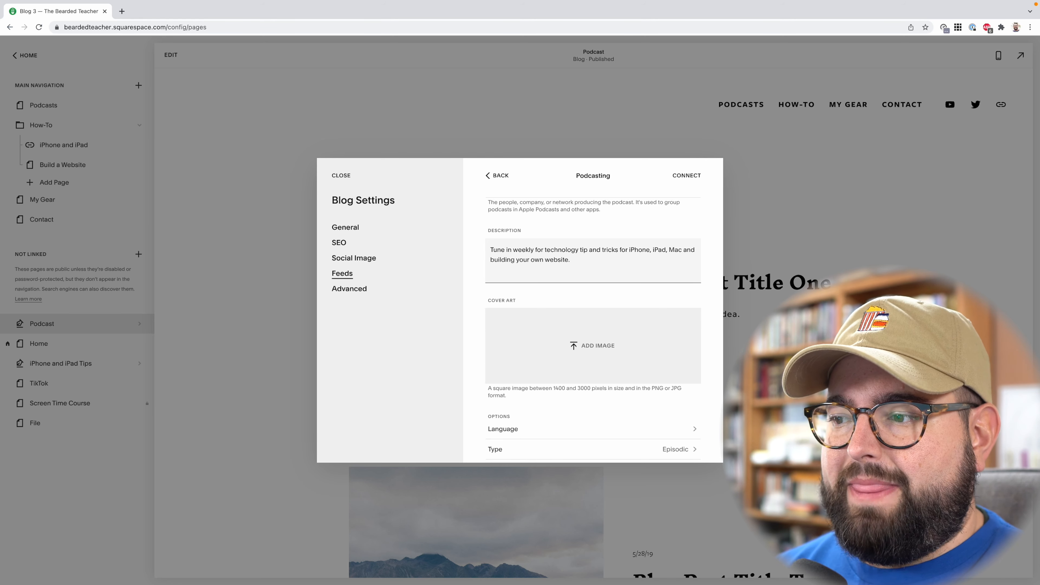
- Upload the podcast art JPG from the Desktop folder as the podcast feed's cover art
scroll(607, 316, down, 3)
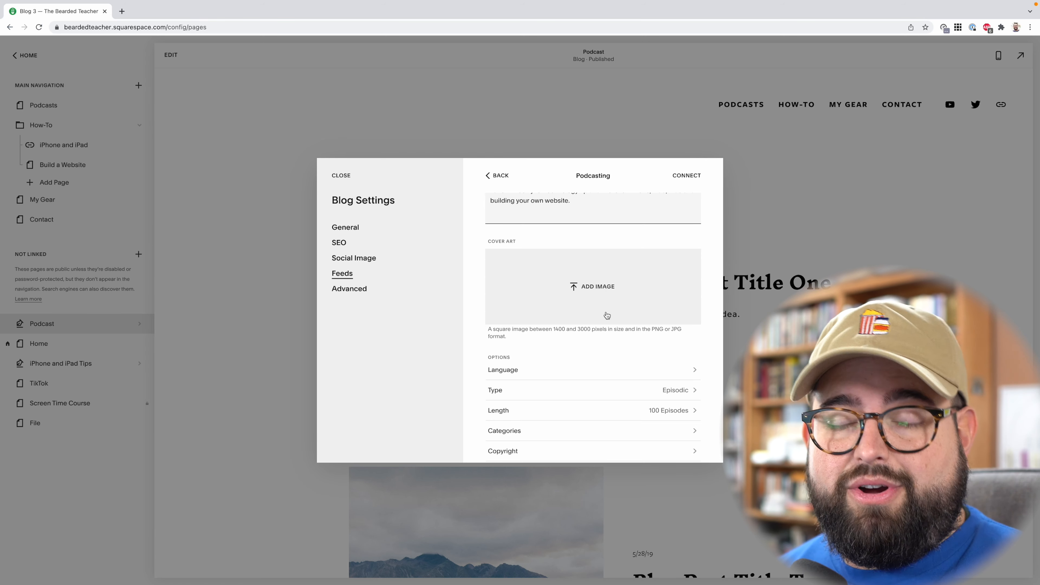
click(601, 293)
click(345, 214)
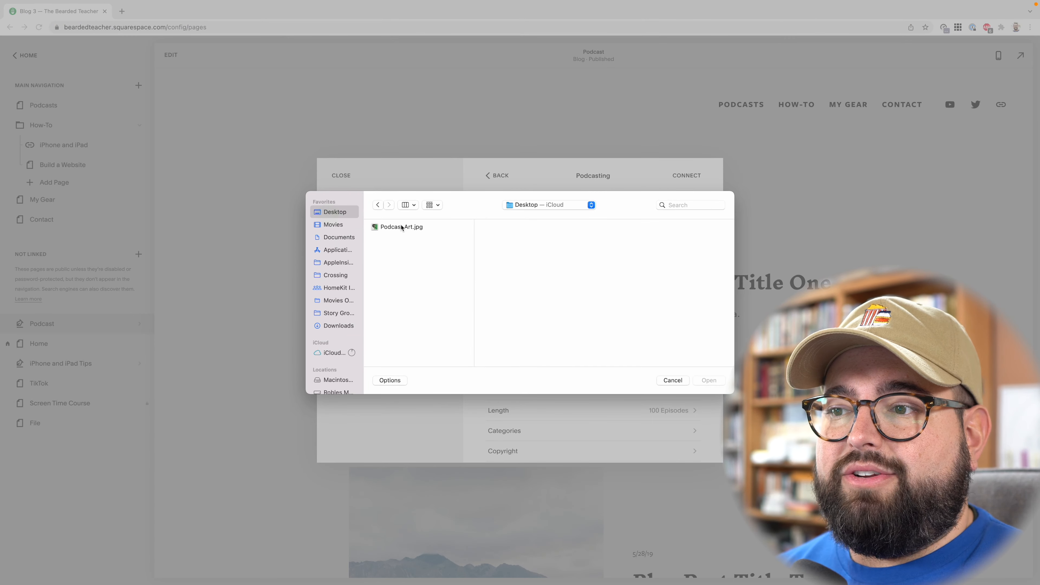
double_click(424, 227)
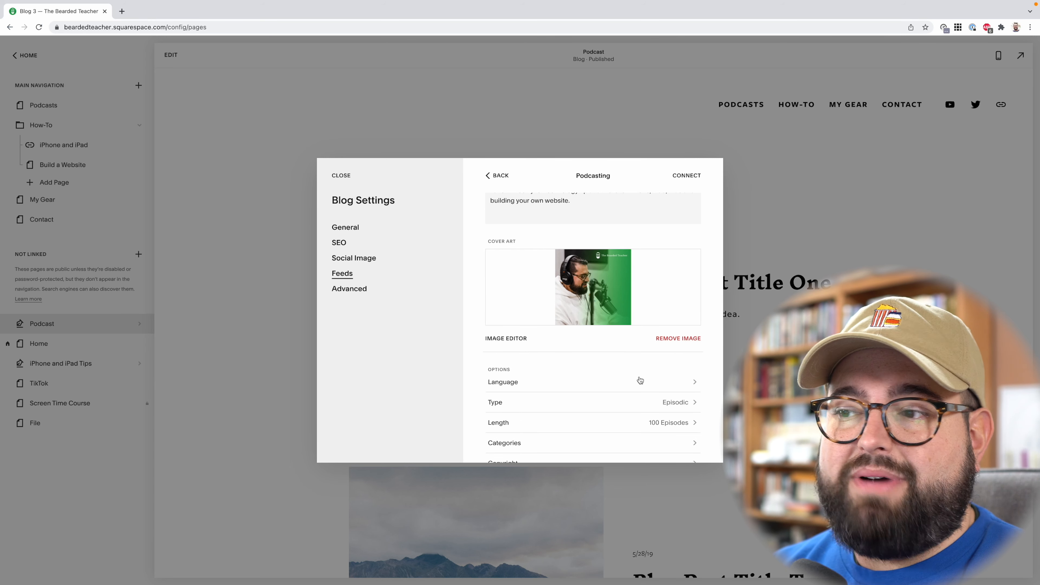
scroll(640, 381, down, 1)
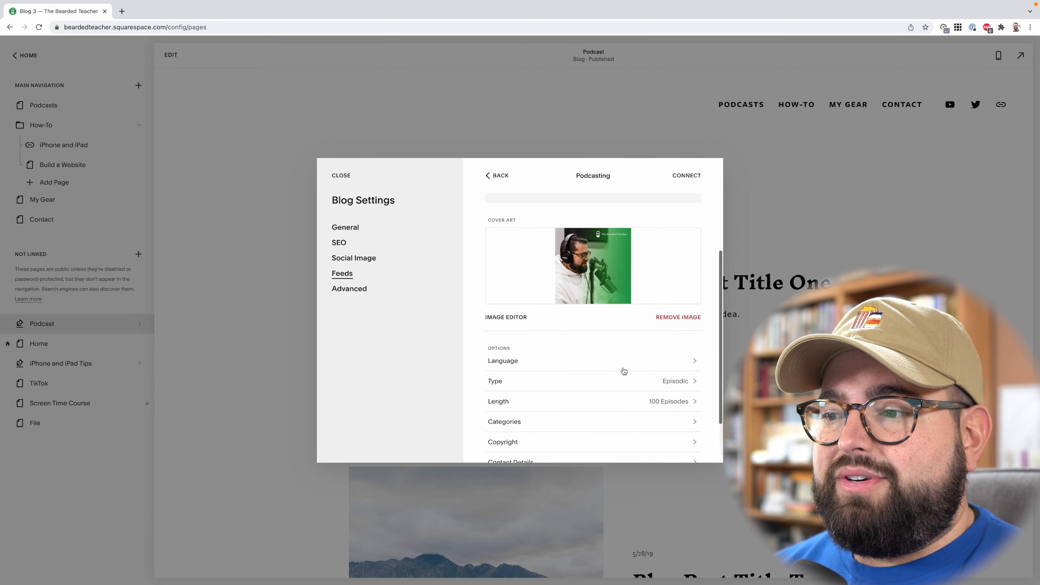
- Set the podcast feed's language to English
click(657, 365)
scroll(541, 282, down, 3)
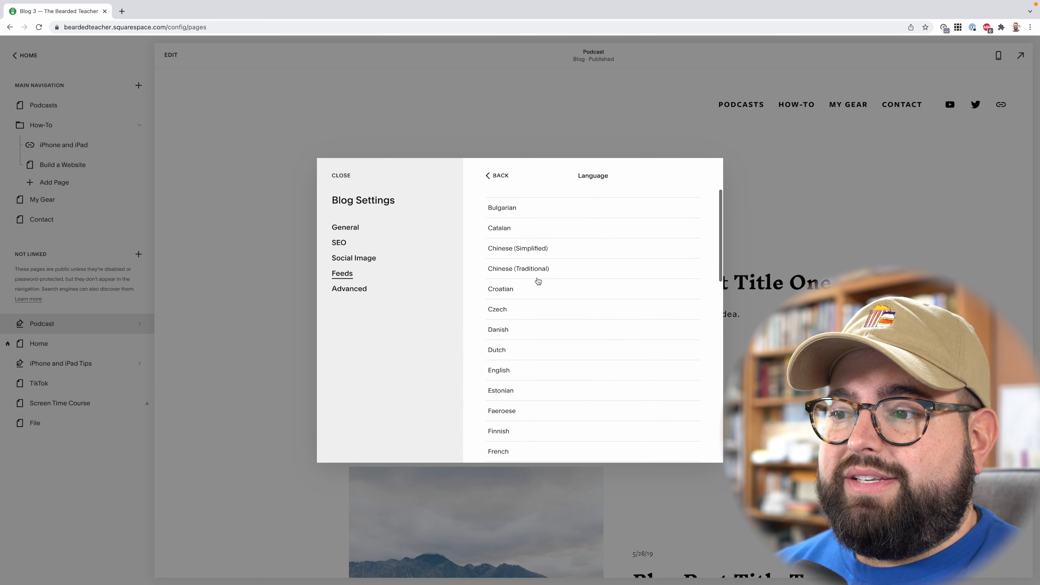
click(534, 366)
click(492, 175)
- Check the podcast feed's episode type options, keeping Episodic (Default)
scroll(643, 273, down, 5)
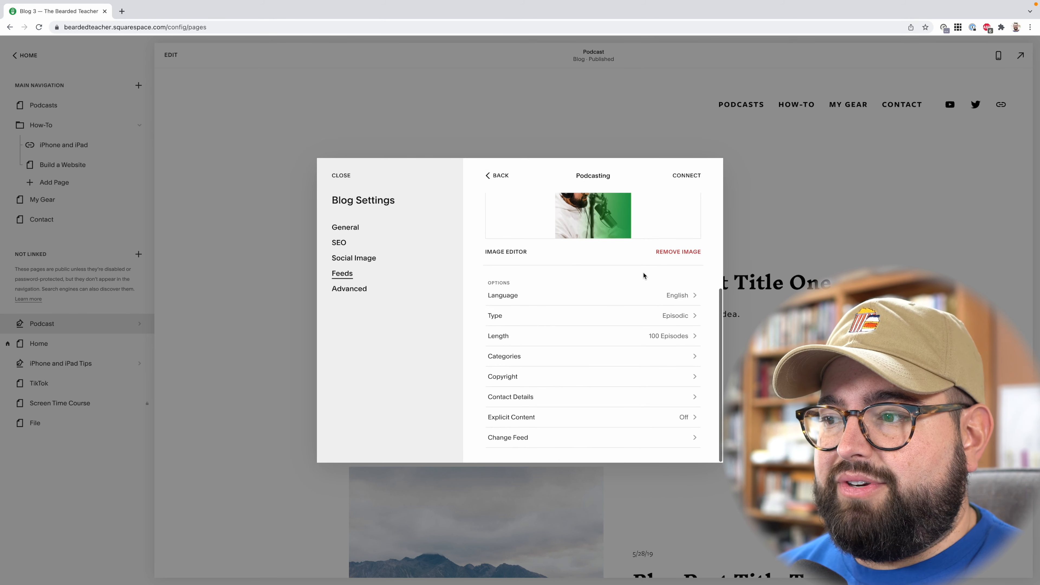
click(671, 318)
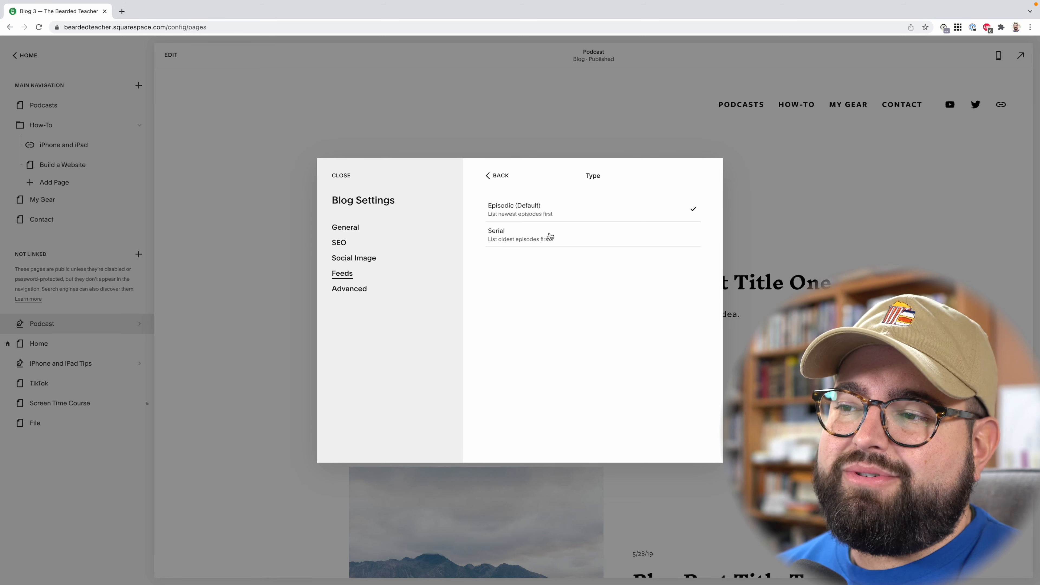
click(503, 176)
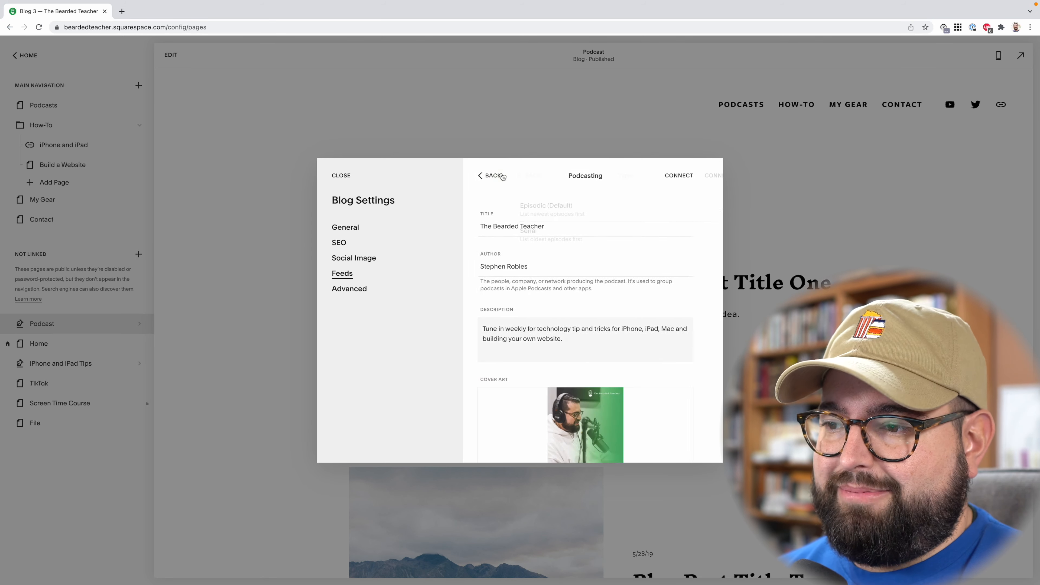
- Set the podcast feed's length to Optimized for Podcasting, which supports up to 300 episodes
scroll(602, 313, down, 5)
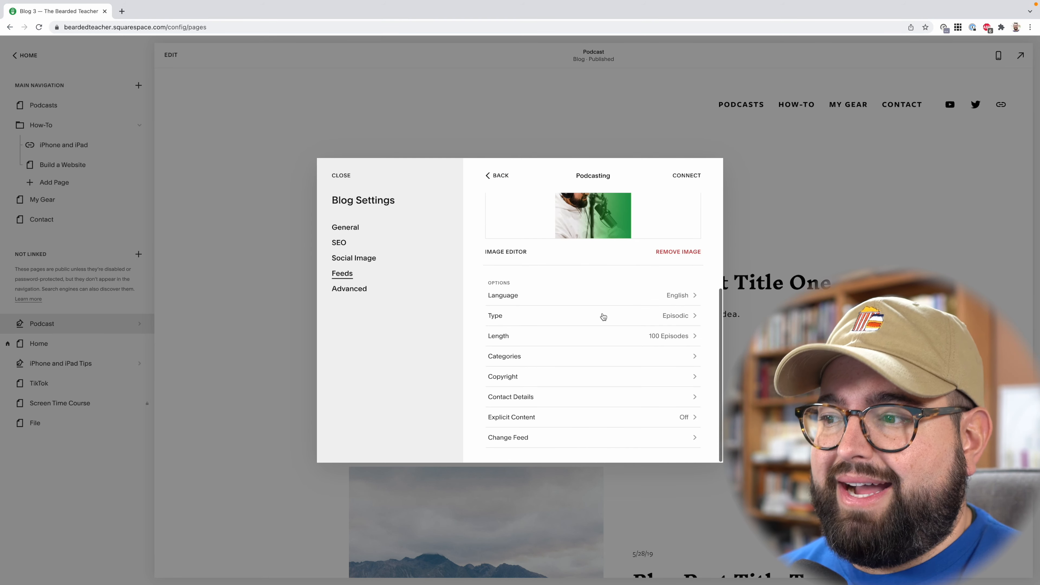
click(592, 336)
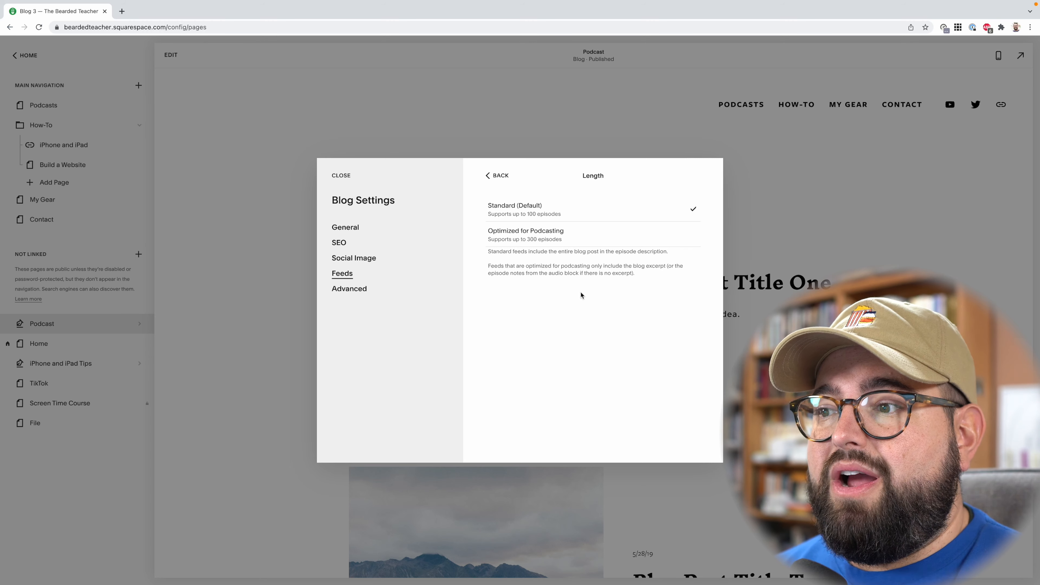
click(571, 234)
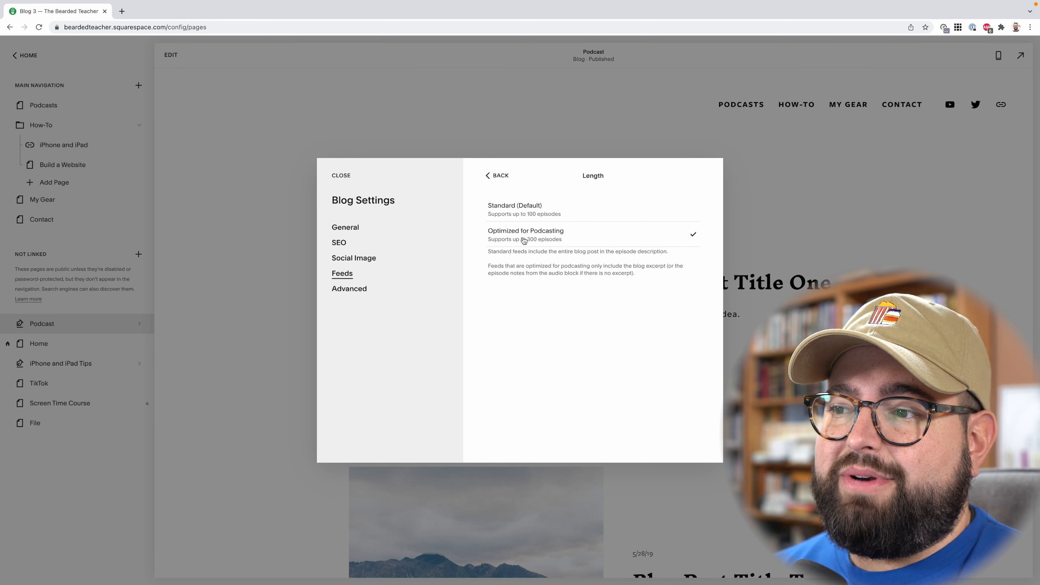
click(496, 176)
- Set the podcast feed's primary category to Technology
scroll(593, 307, down, 2)
scroll(626, 322, down, 4)
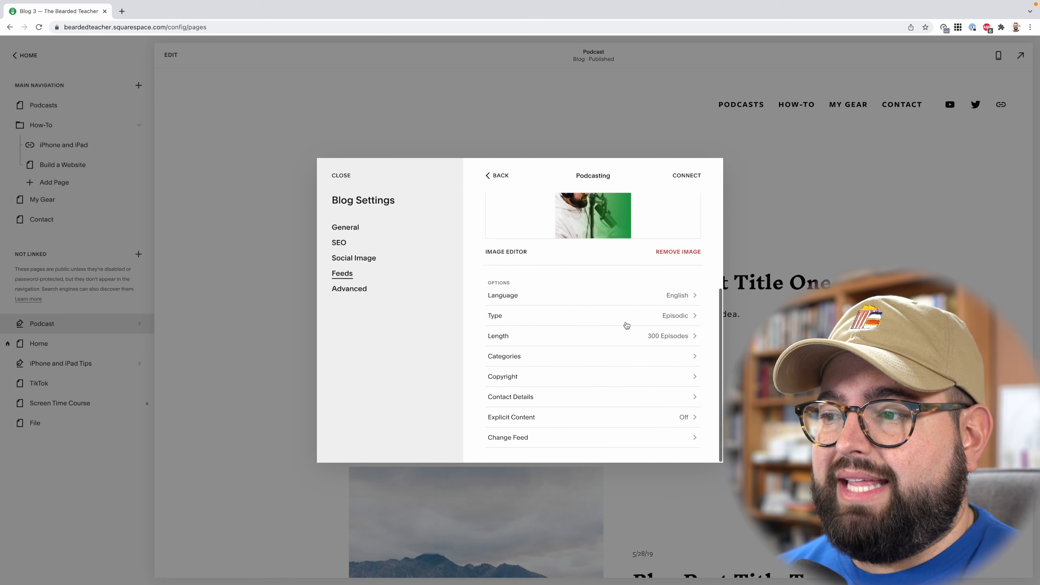
click(603, 360)
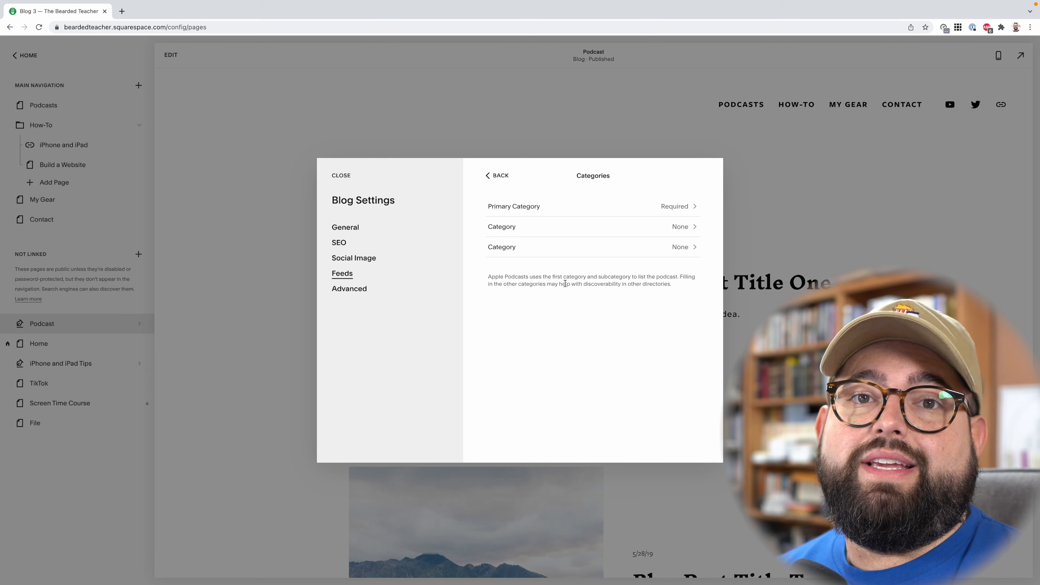
click(674, 207)
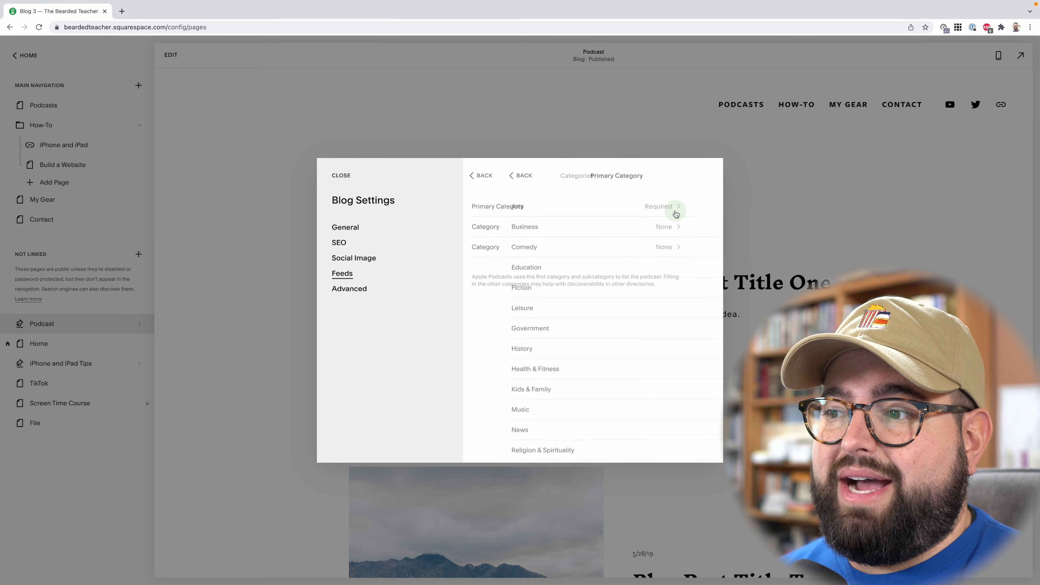
scroll(655, 287, down, 3)
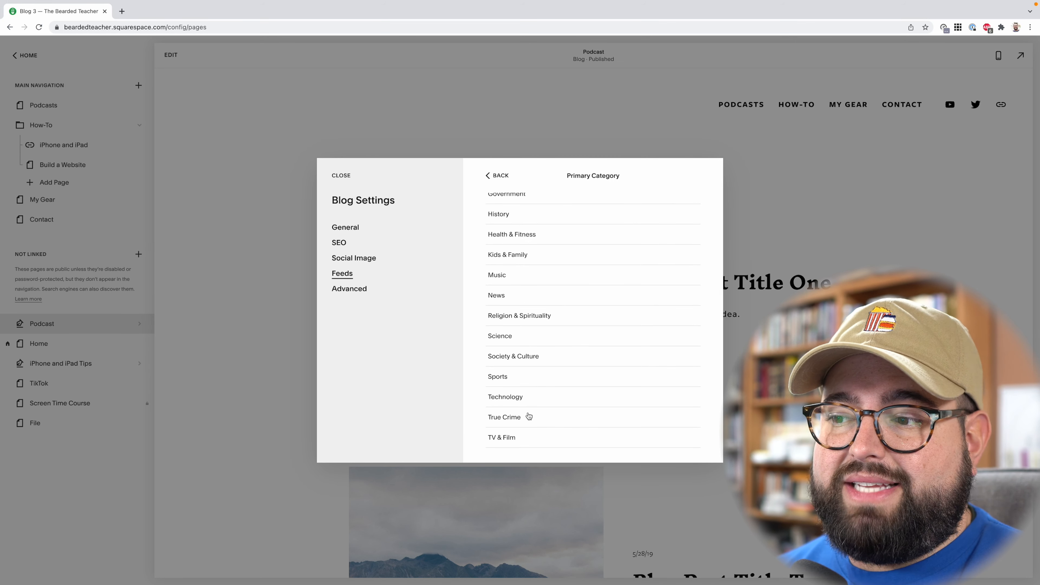
click(527, 398)
scroll(526, 400, up, 5)
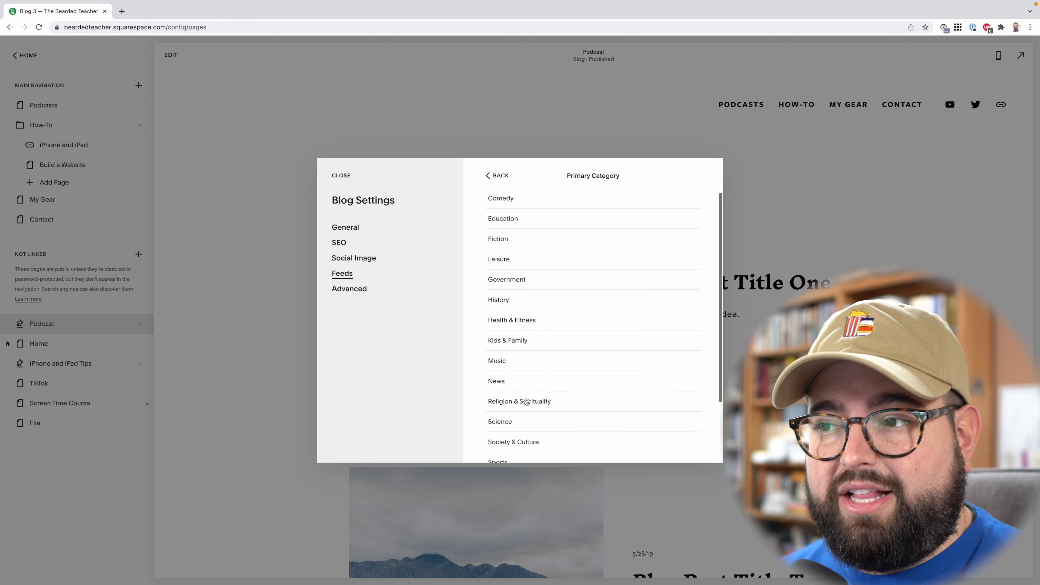
click(498, 175)
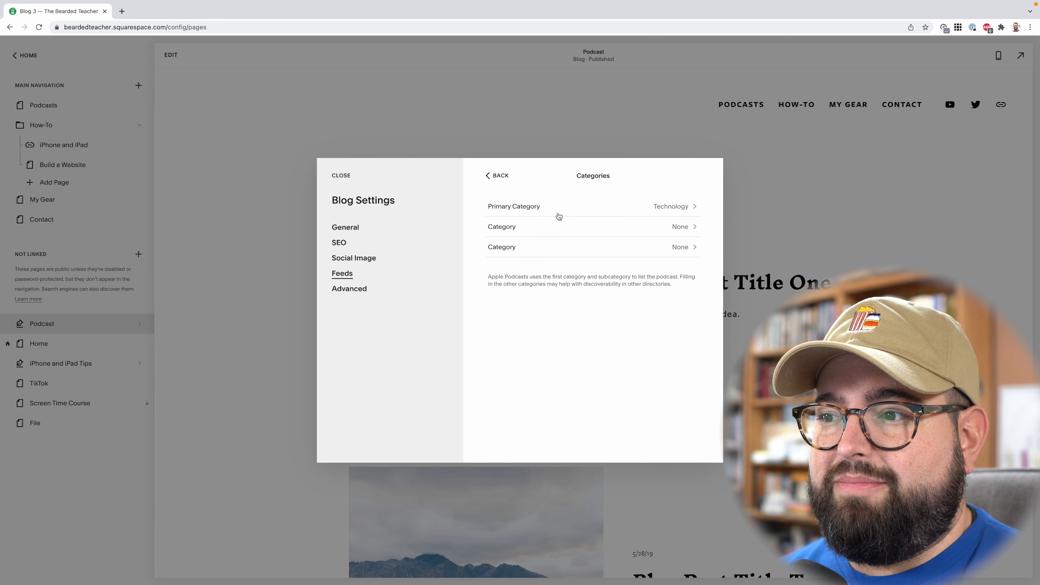
- Set the podcast's second category to Education and return to the podcasting settings
click(624, 230)
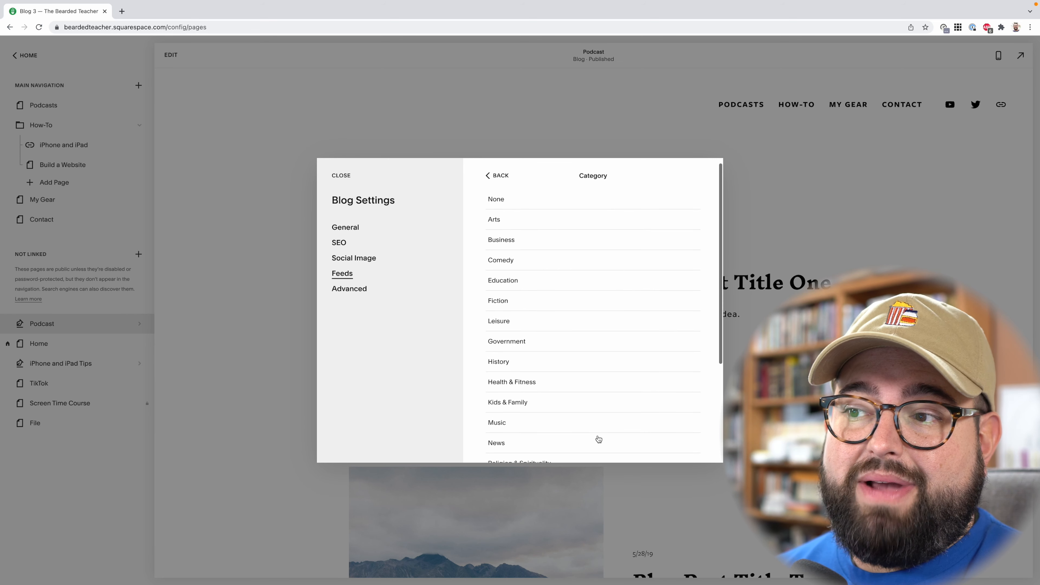
click(529, 283)
click(497, 176)
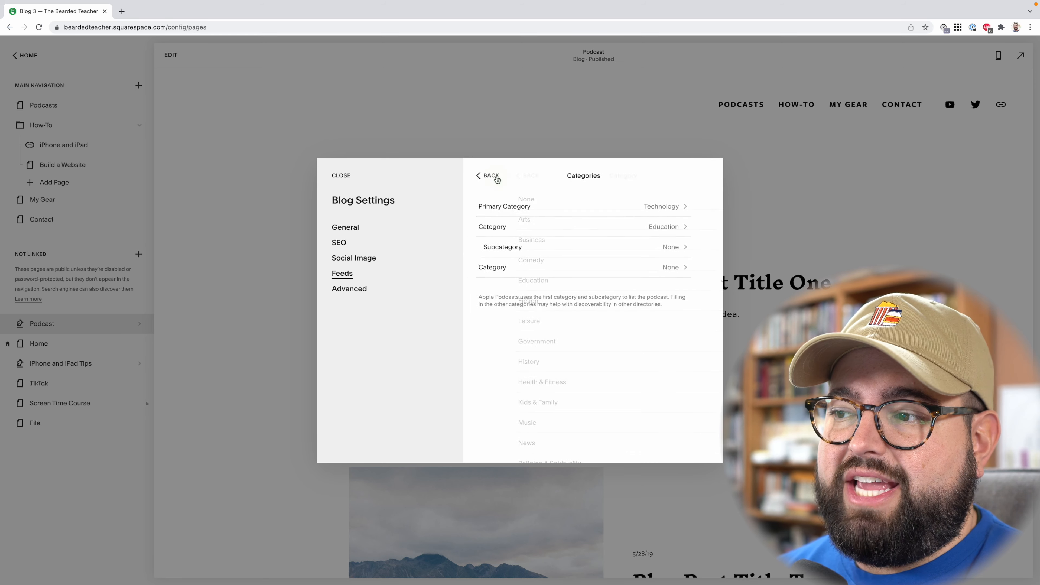
click(496, 176)
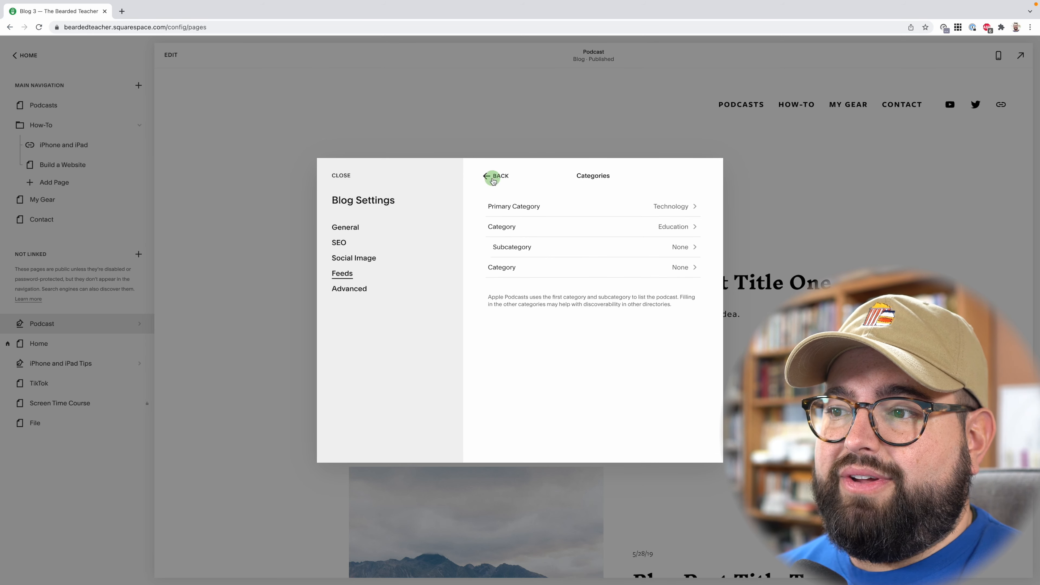
- Fill in the podcast's copyright notice with 2022 followed by the host's full name
scroll(566, 308, down, 5)
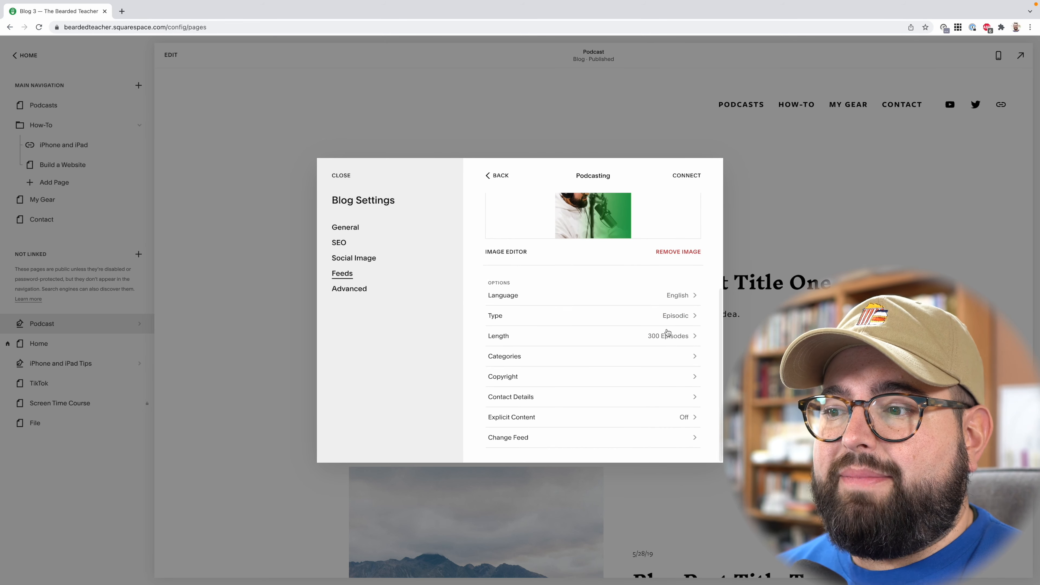
click(559, 381)
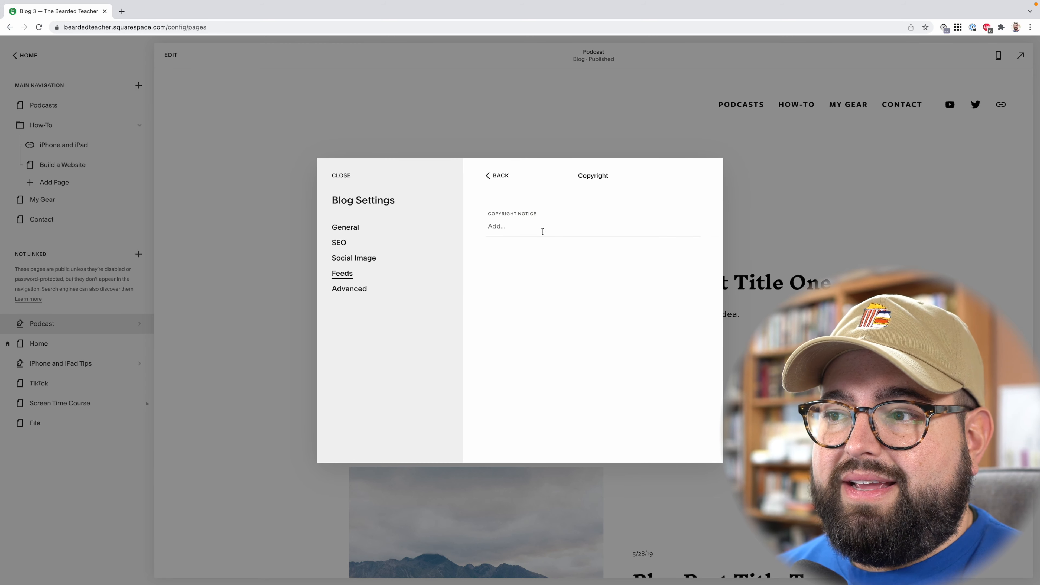
click(543, 233)
click(565, 384)
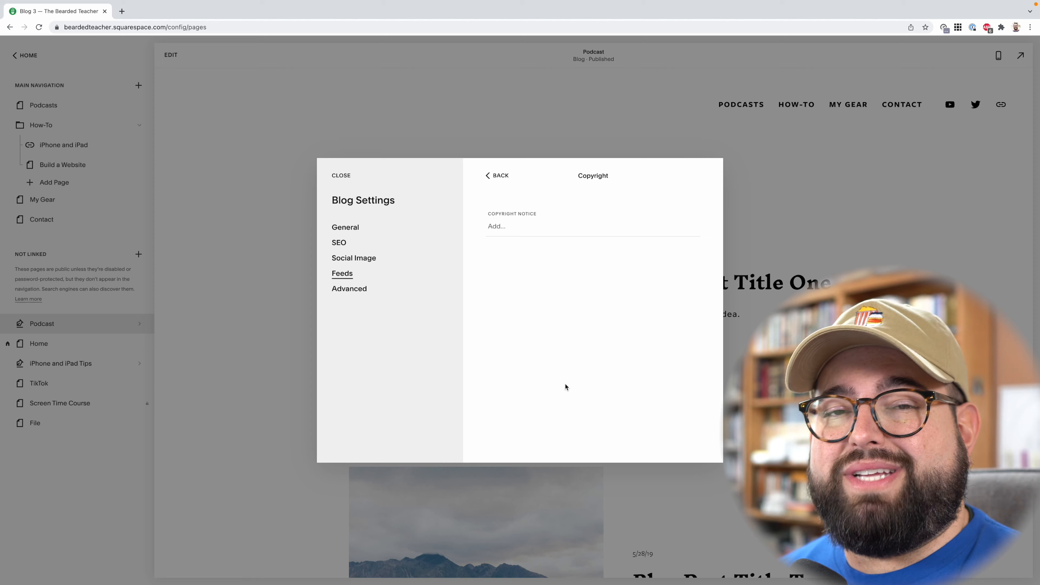
click(537, 226)
text(2022 Steph)
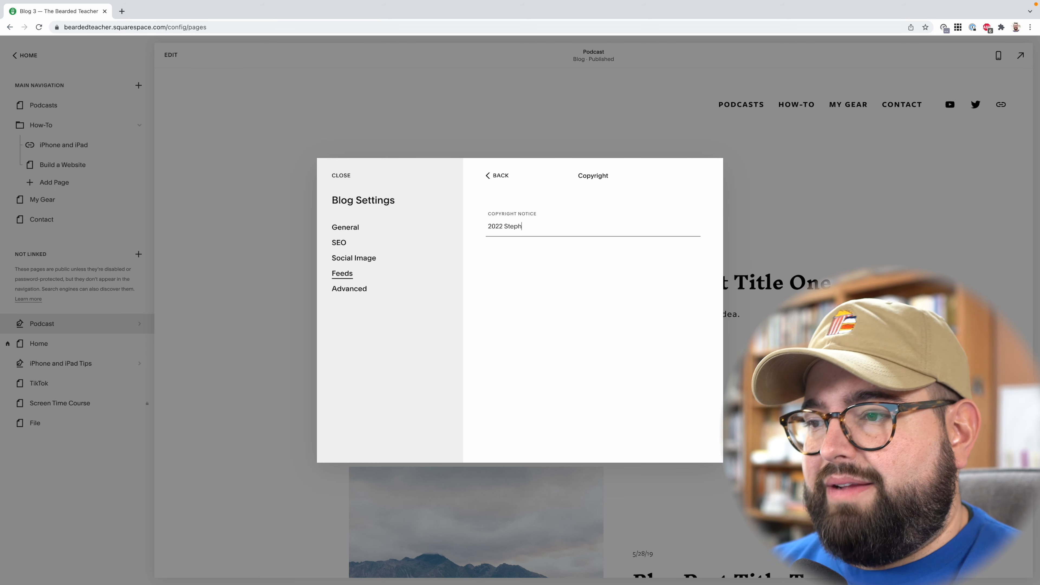
text(en Robles)
click(498, 175)
- Enter the host's full name in the podcast's contact details, leaving the optional email empty
scroll(558, 360, down, 5)
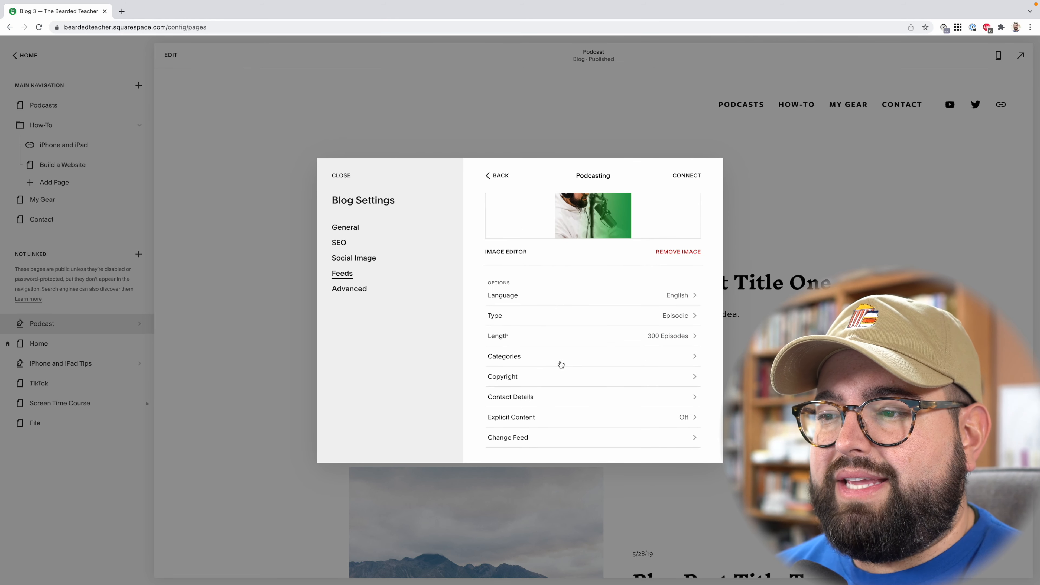
click(569, 397)
click(559, 226)
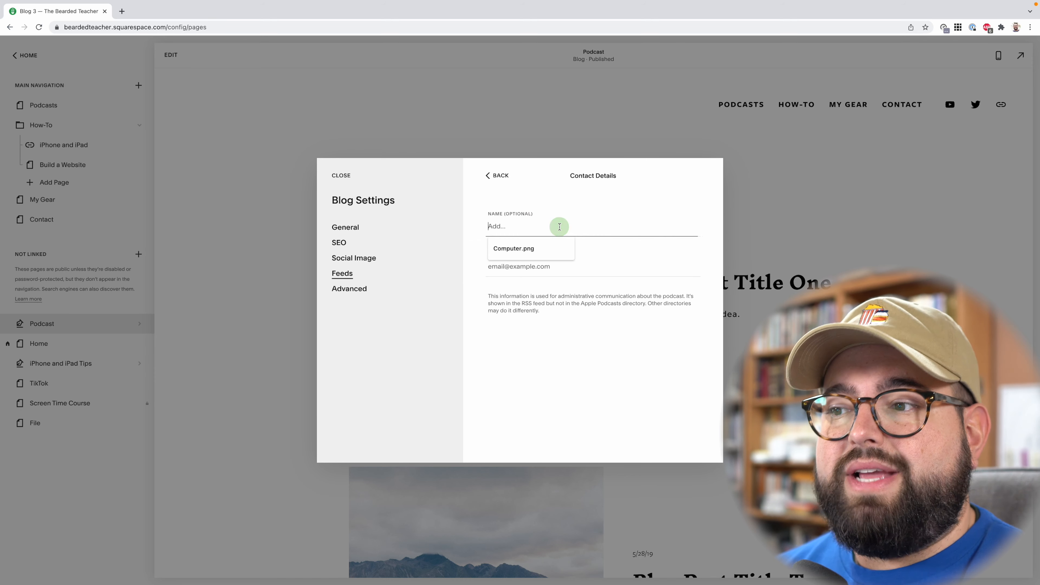
click(565, 383)
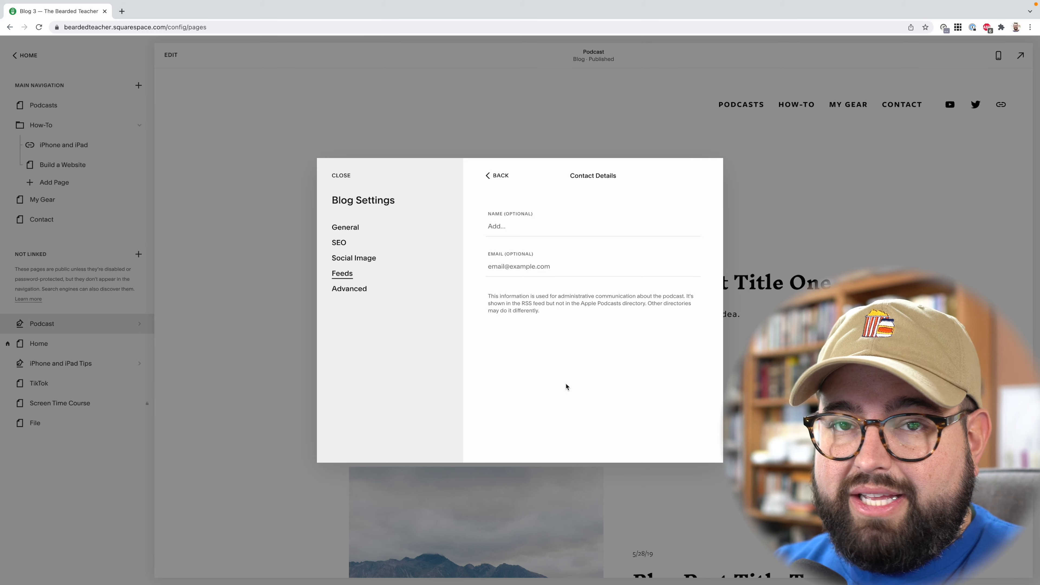
click(494, 226)
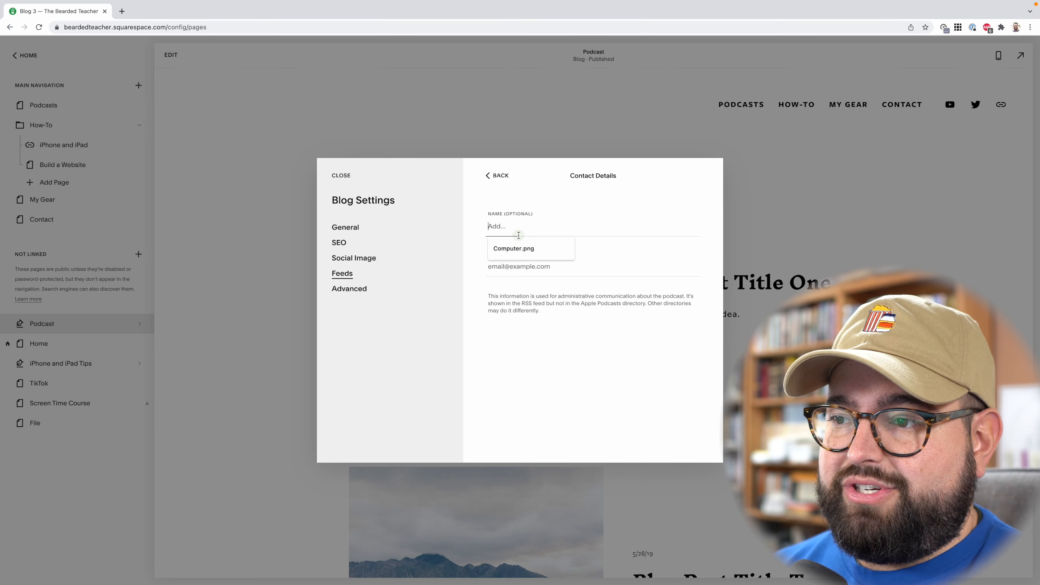
text(Stephen Robles)
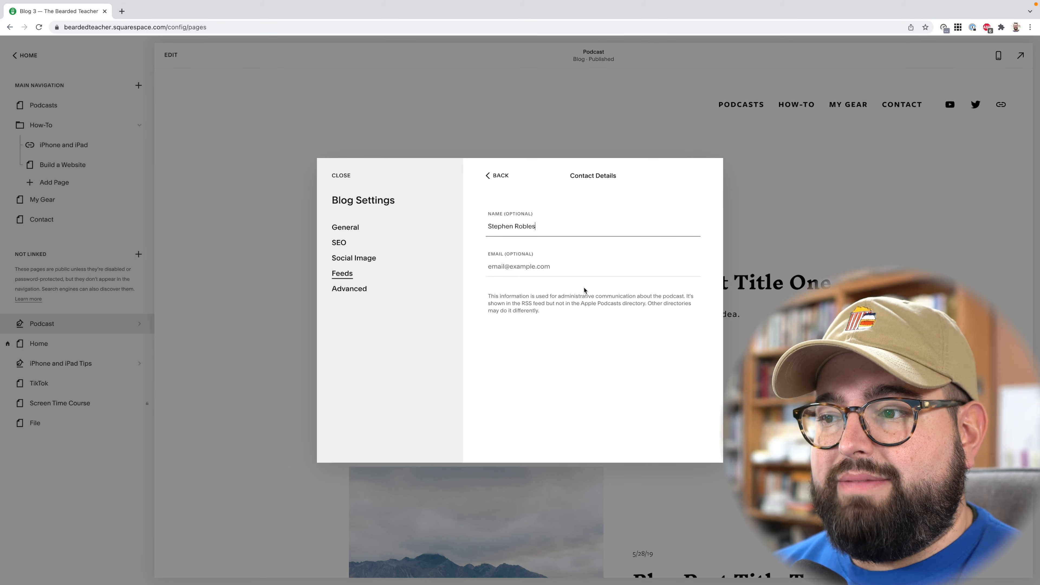
click(567, 264)
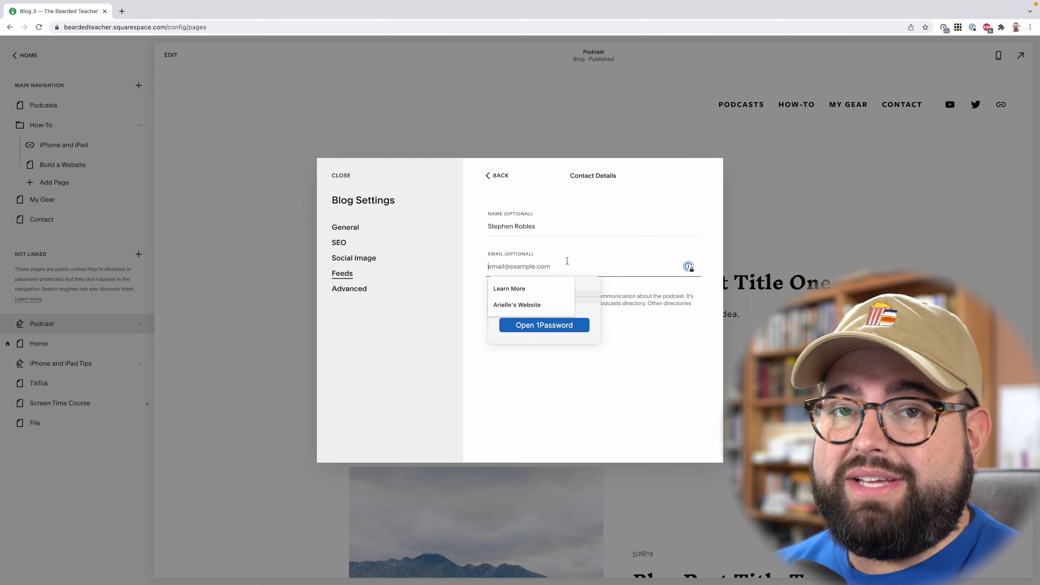
click(663, 365)
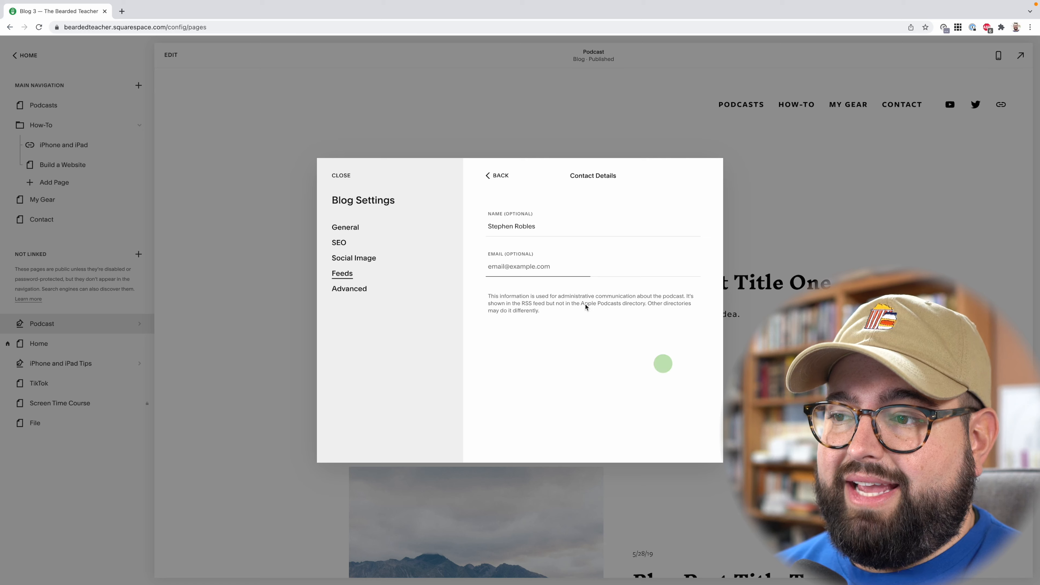
click(488, 176)
- Check the podcast feed's Explicit Content and Change Feed options, leaving them at Off and None
scroll(551, 213, down, 6)
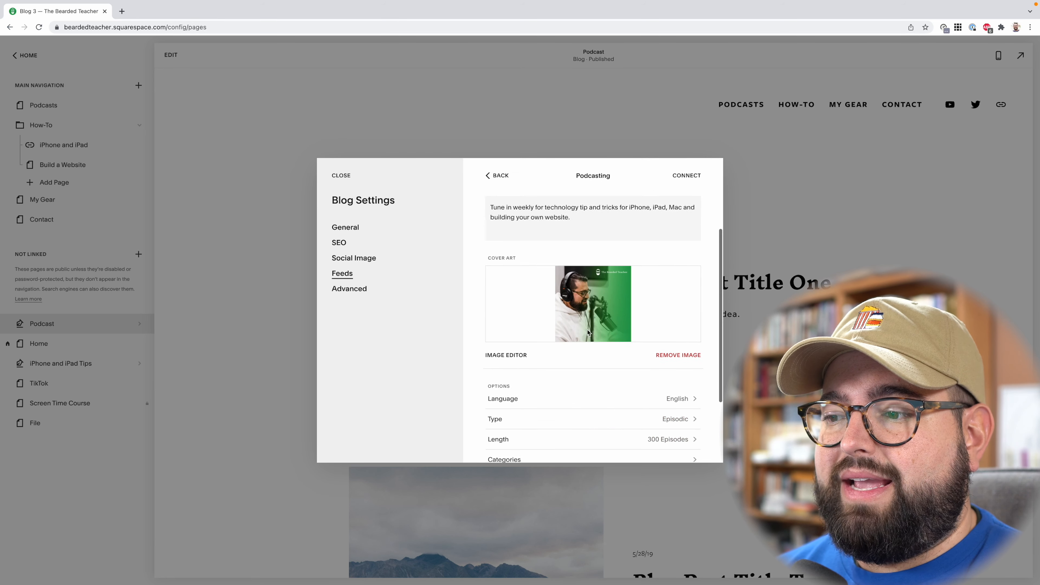
click(578, 419)
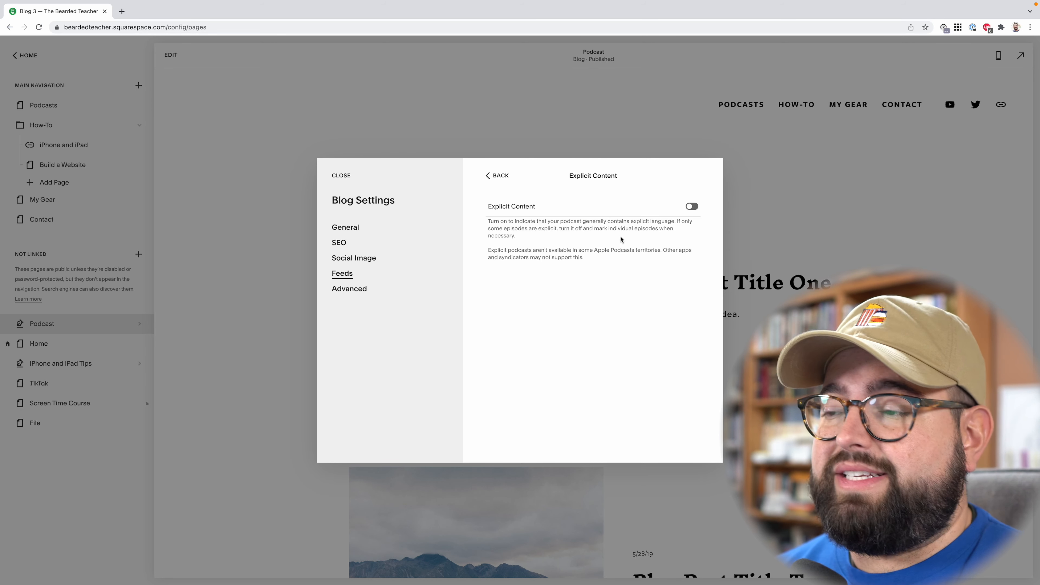
click(496, 176)
scroll(626, 429, down, 5)
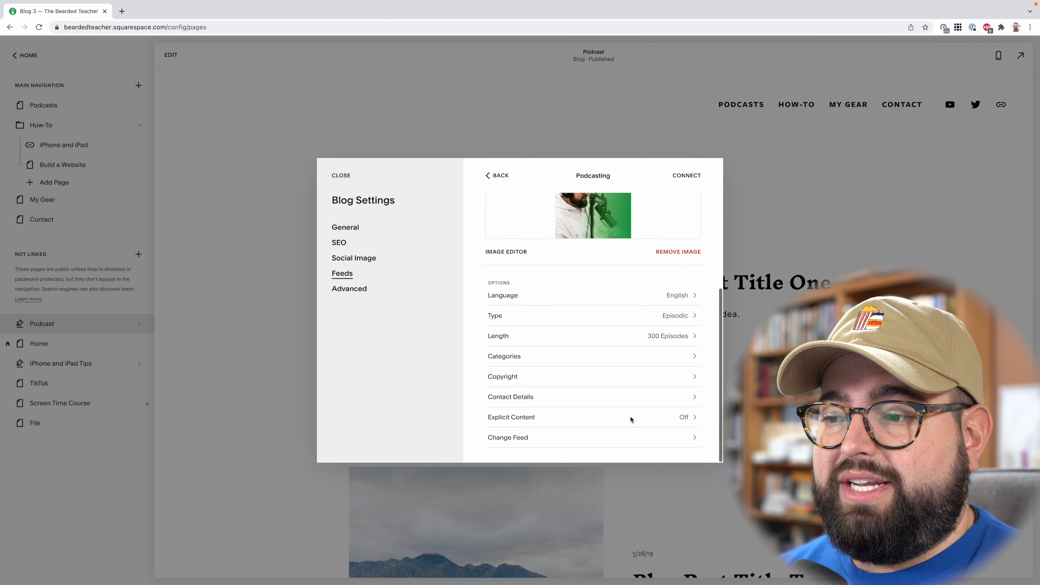
click(629, 439)
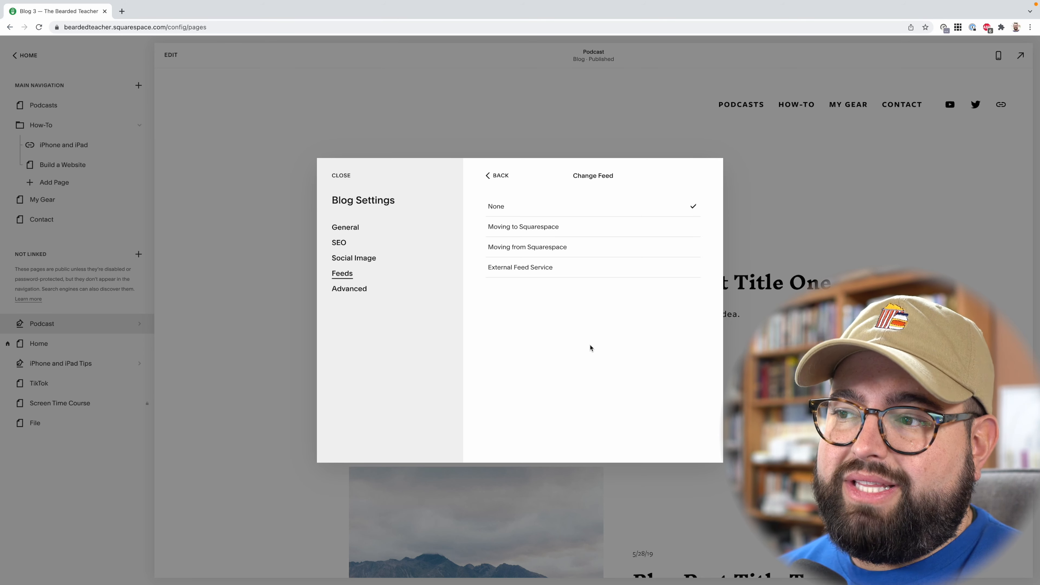
click(498, 176)
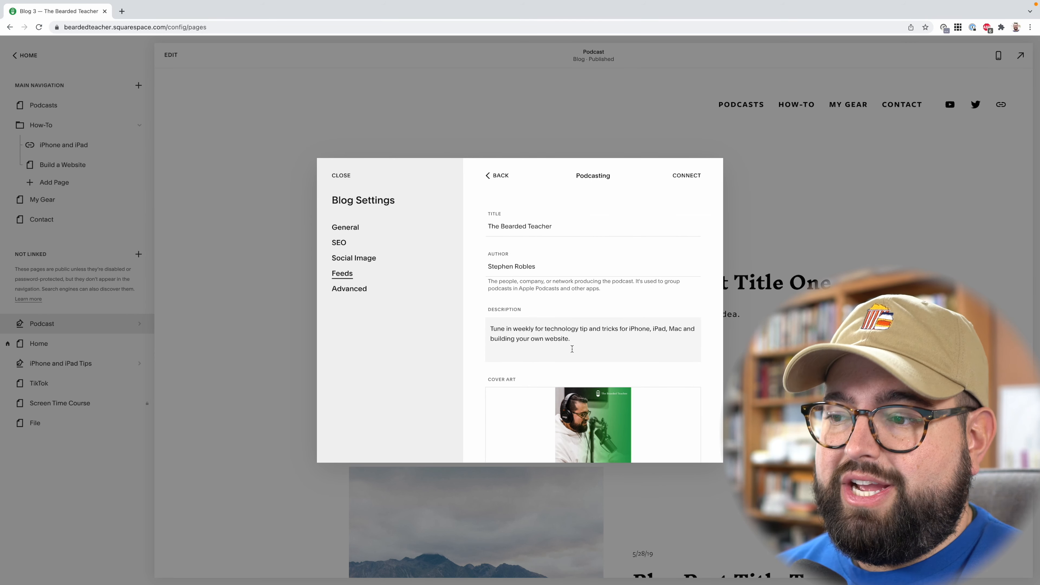
- Review the completed podcasting details, connect the podcast feed and close the Blog Settings
scroll(573, 352, down, 5)
scroll(580, 430, up, 5)
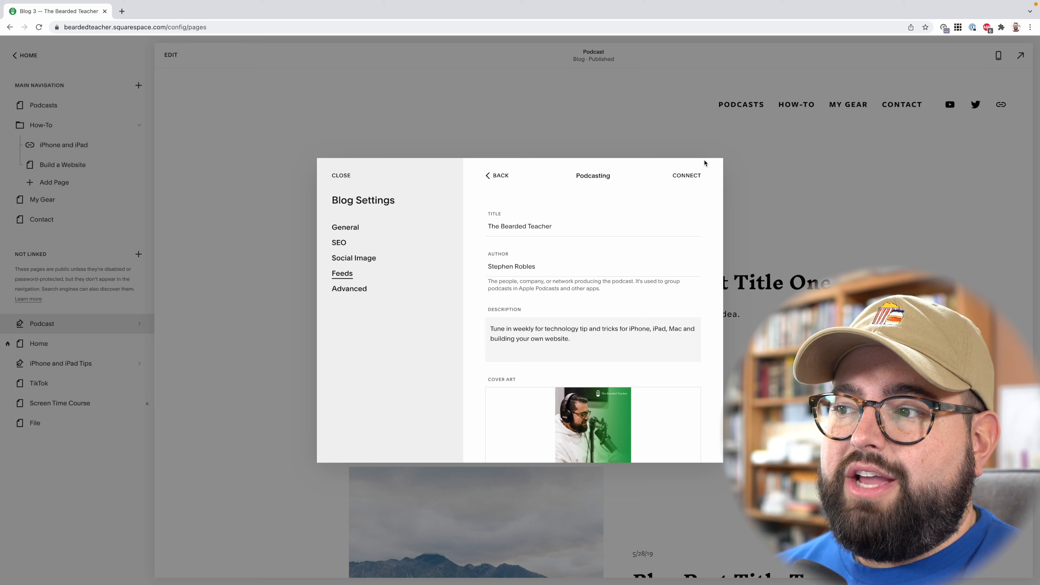
click(688, 176)
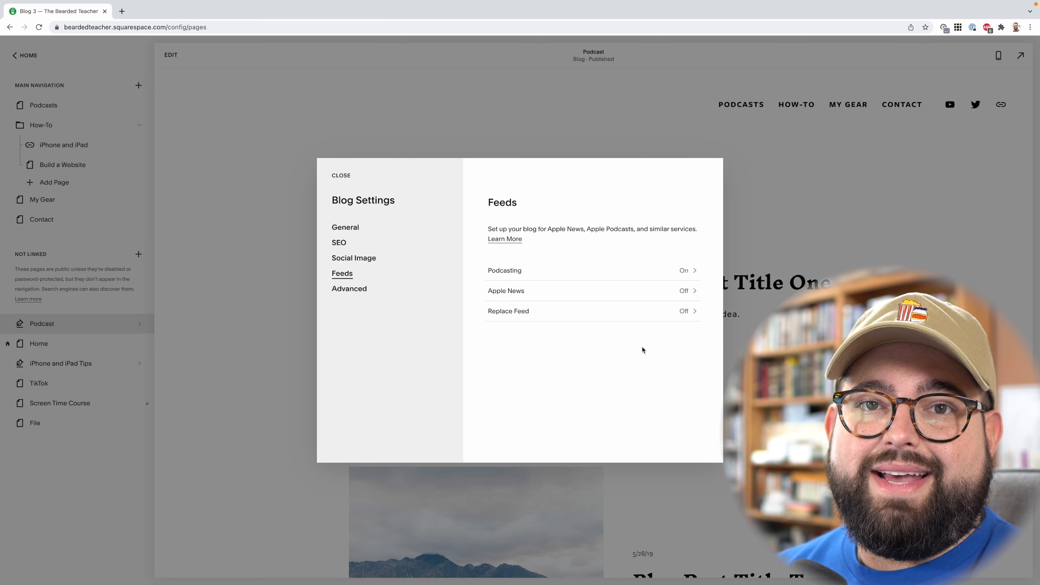
click(342, 176)
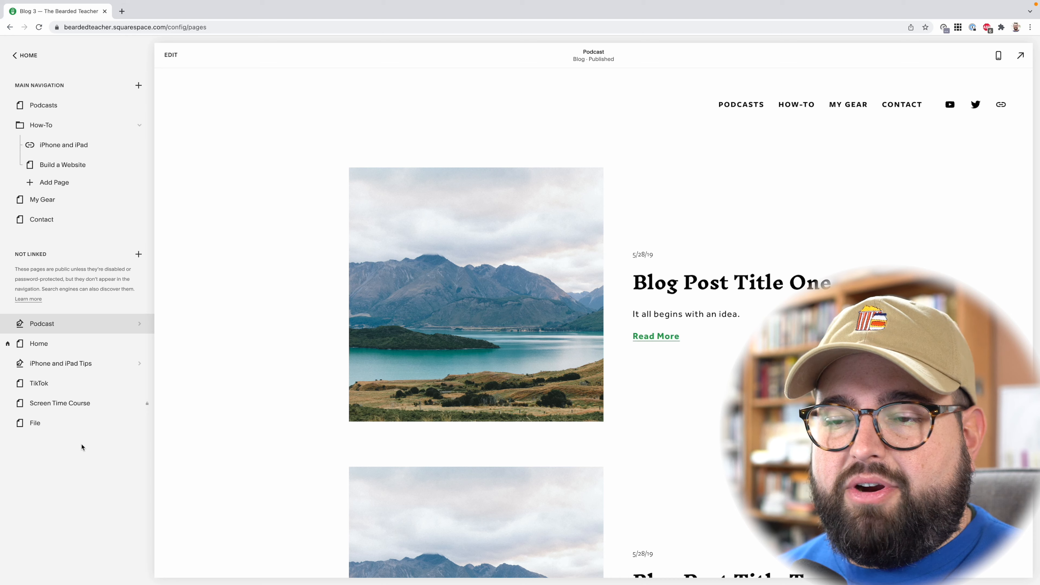
- Open the Podcast blog page, dismiss the thumbnail tip and delete the four sample blog posts
click(71, 325)
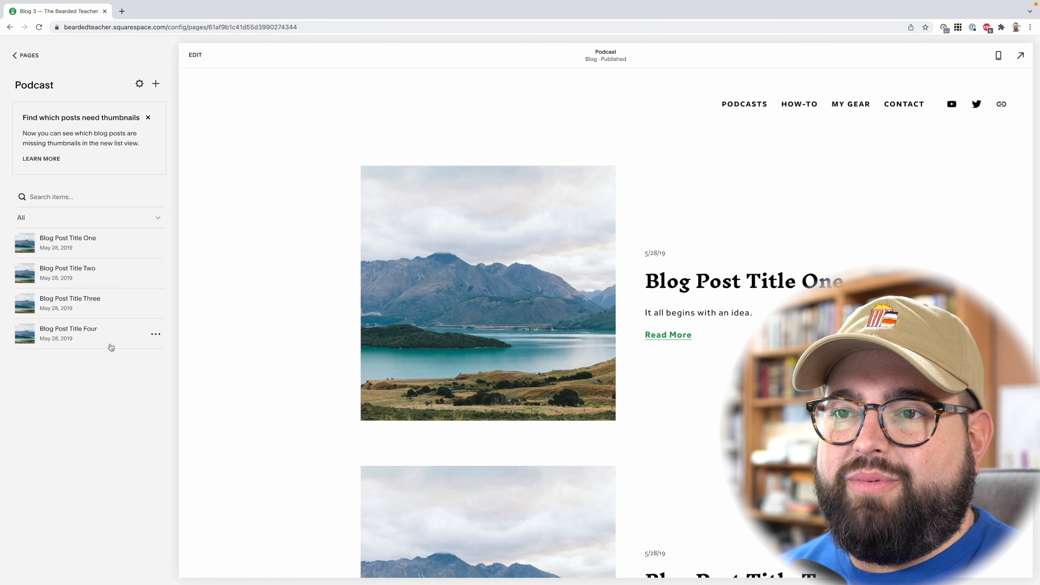
click(147, 118)
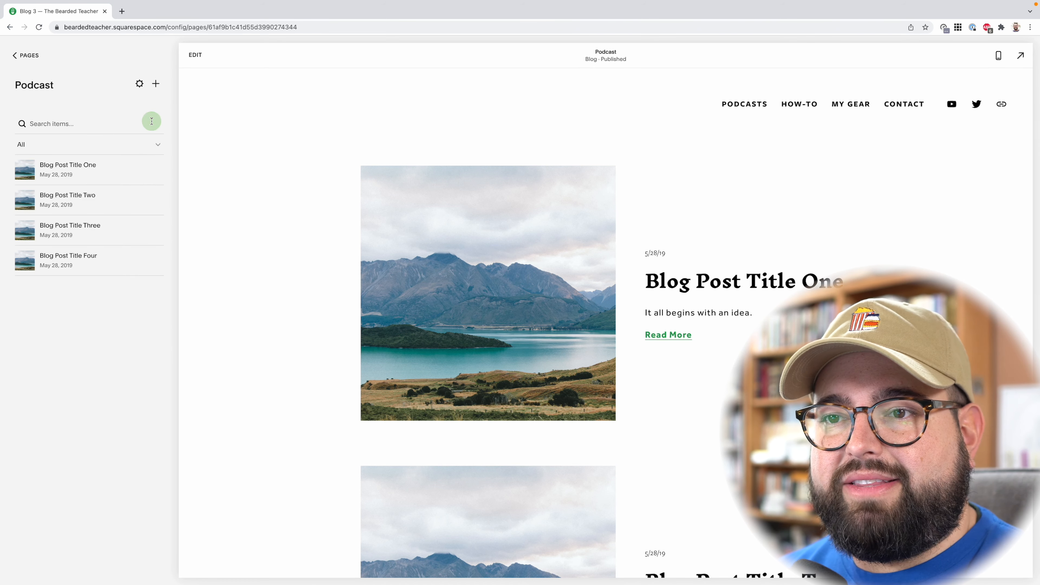
click(154, 261)
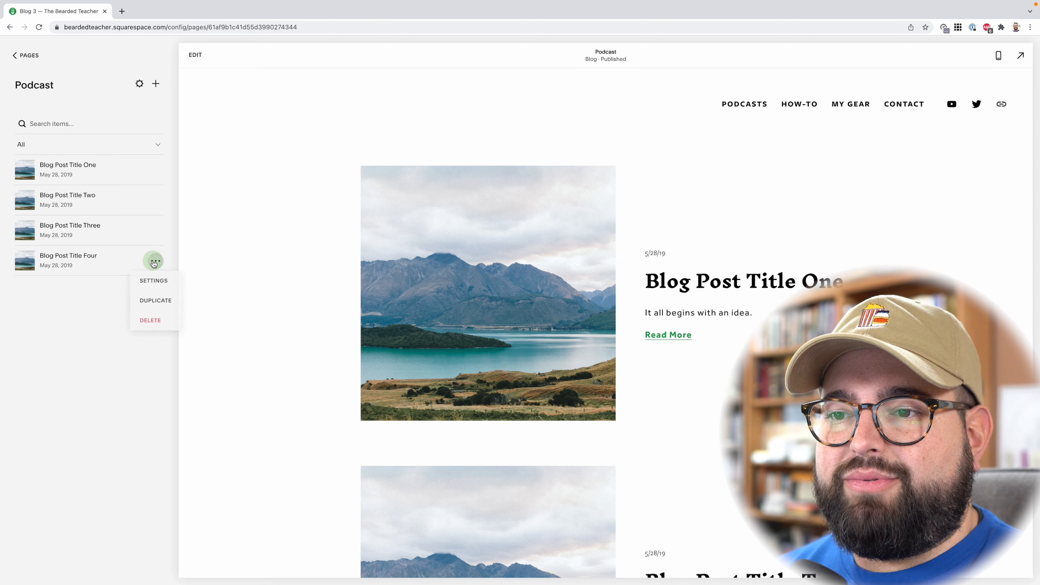
click(160, 323)
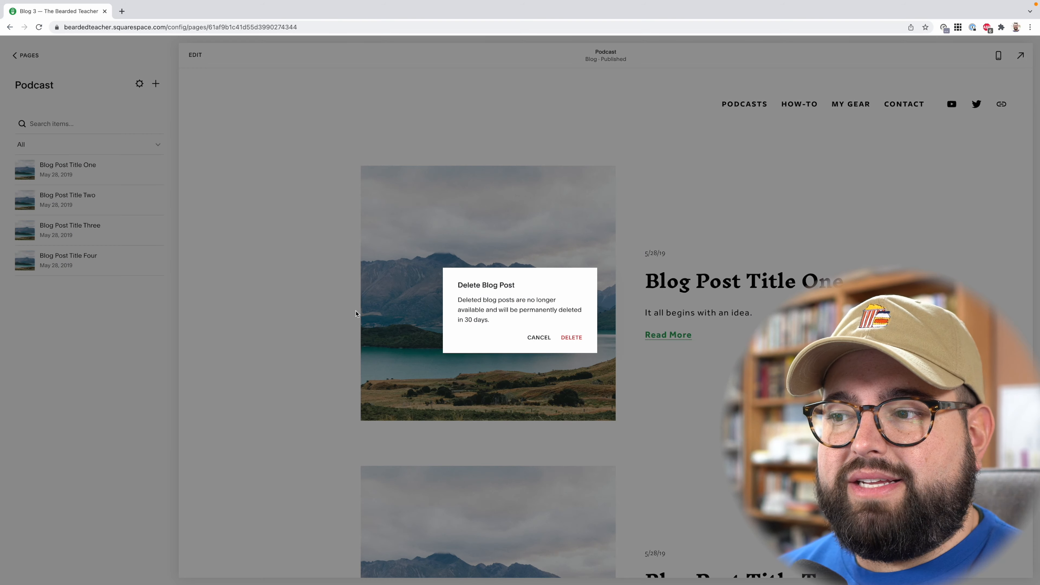
click(576, 340)
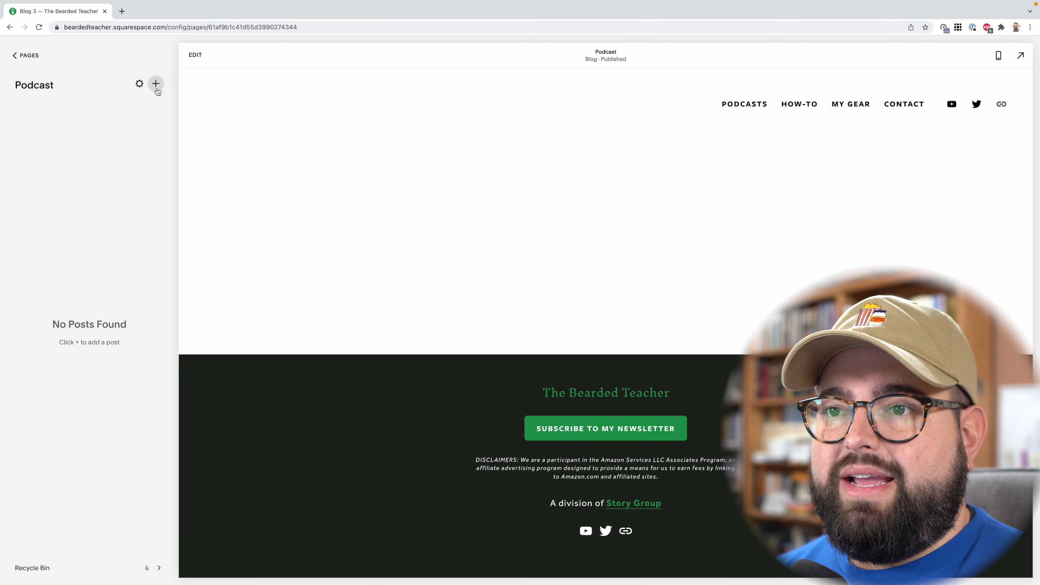
- Add a new post to the Podcast page titled "Bearded Teacher Trailer" with the body text "Nothing"
click(156, 84)
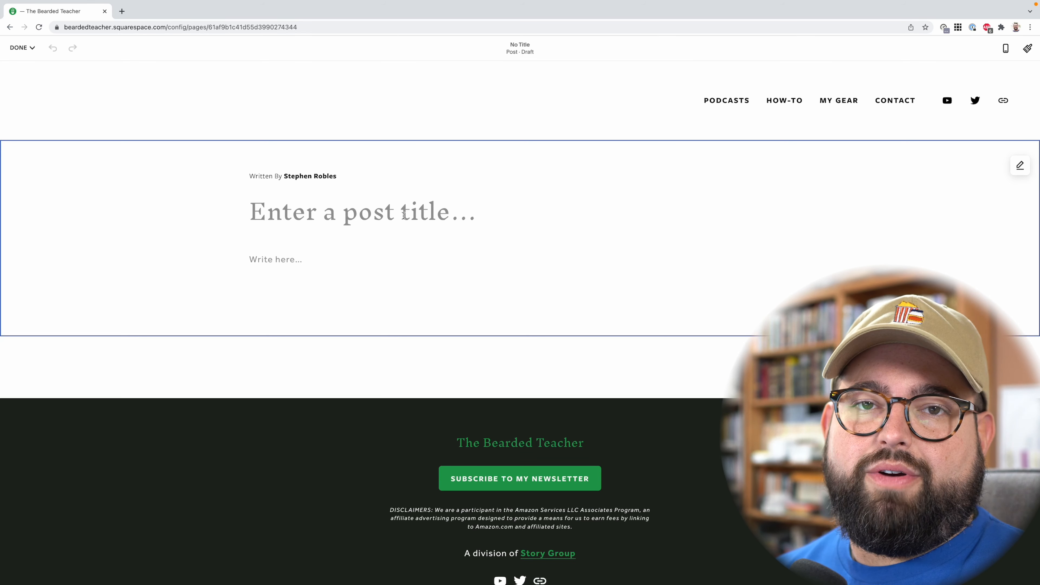
click(391, 215)
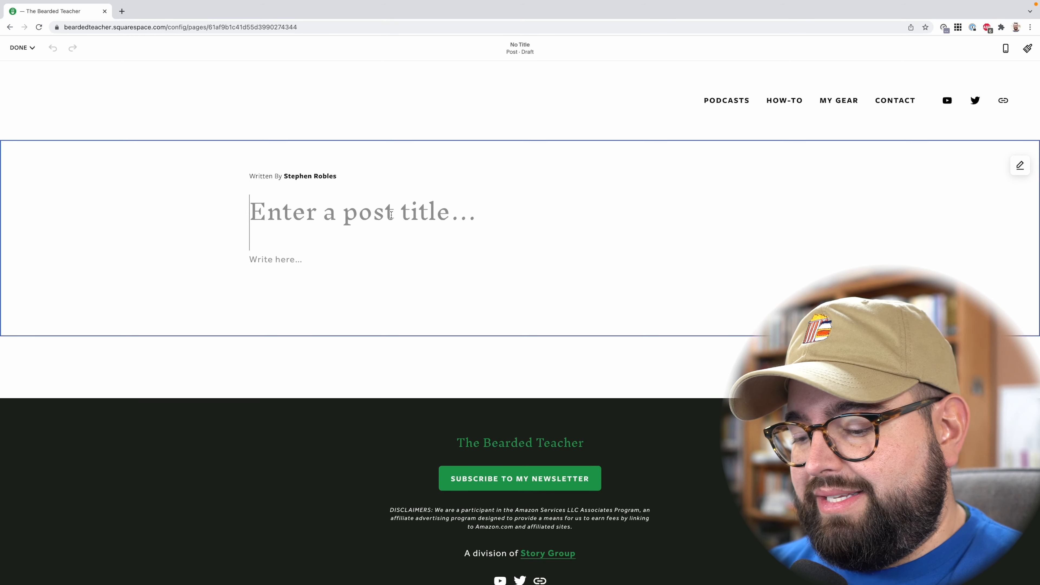
text(Bearded Teacher Trailer)
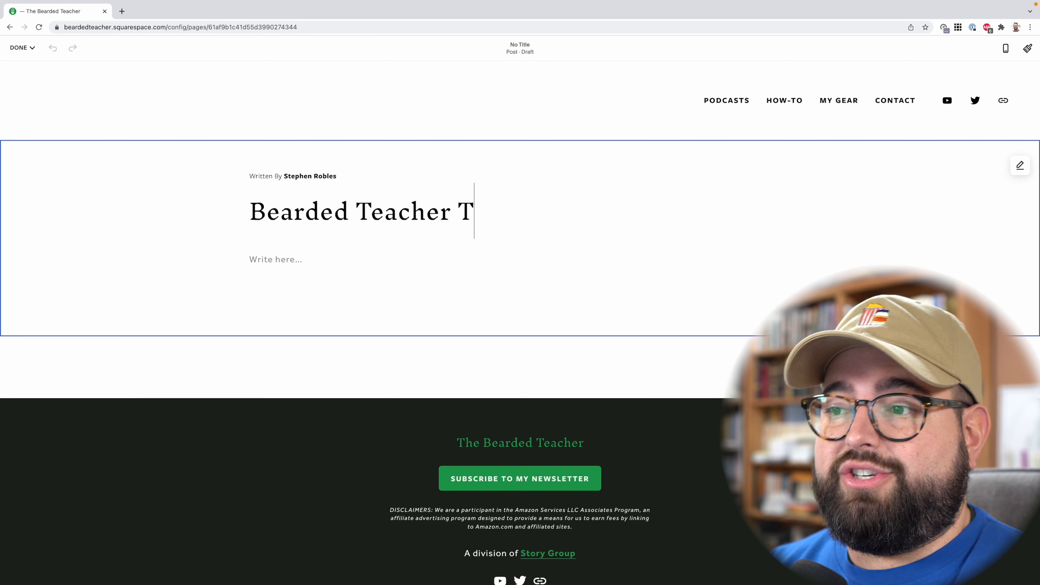
click(291, 262)
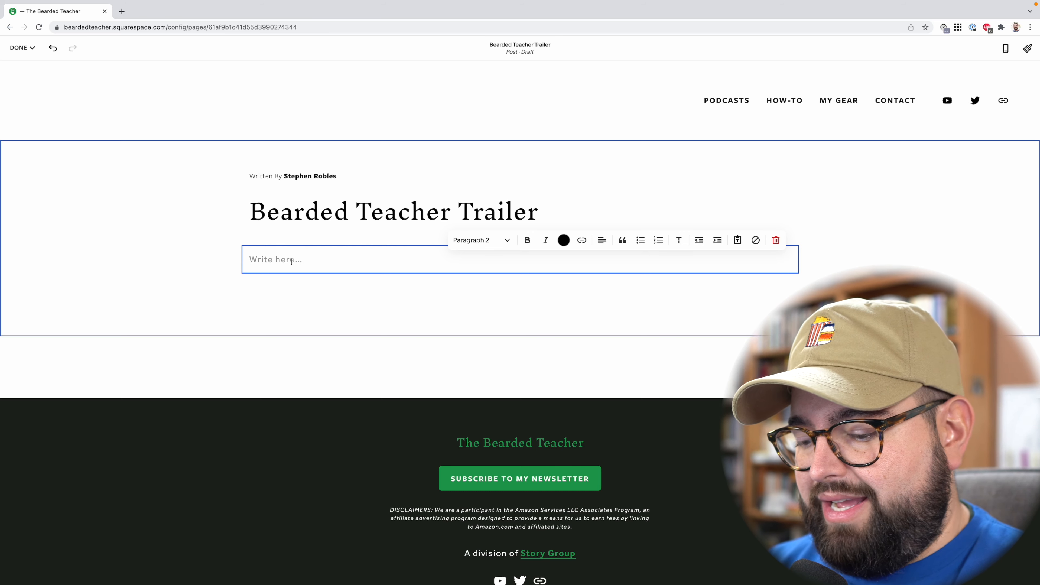
text(Nothing)
click(289, 305)
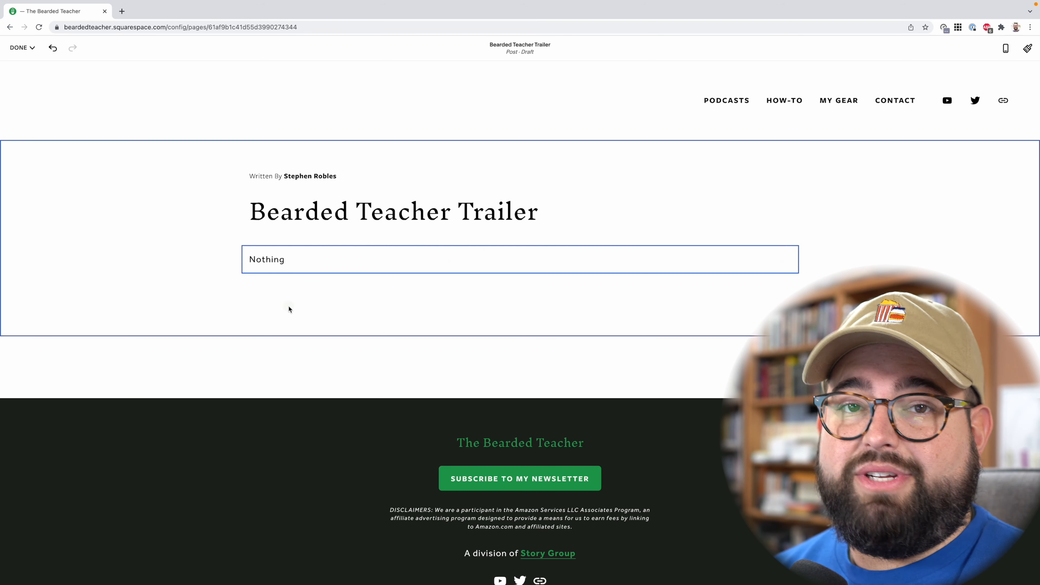
- Insert an audio block below the post's body text and upload mots_171.mp3 to it
mouse_move(512, 265)
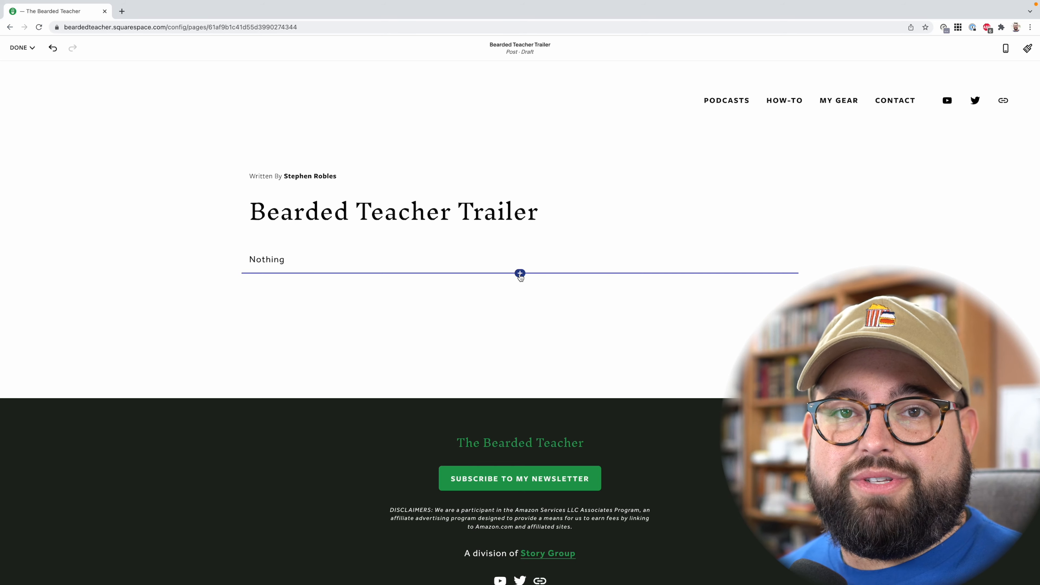
click(520, 274)
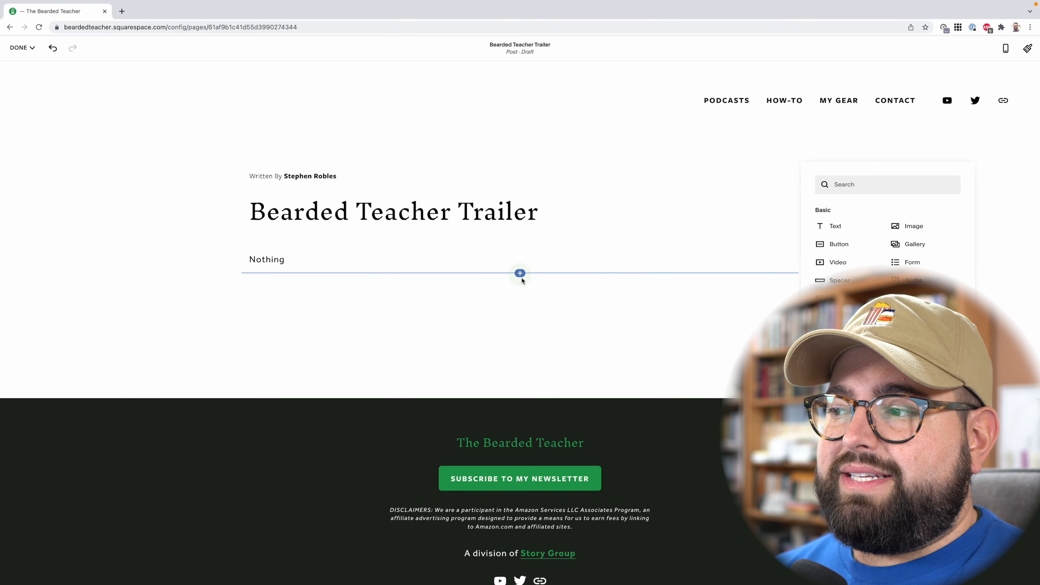
scroll(914, 229, down, 1)
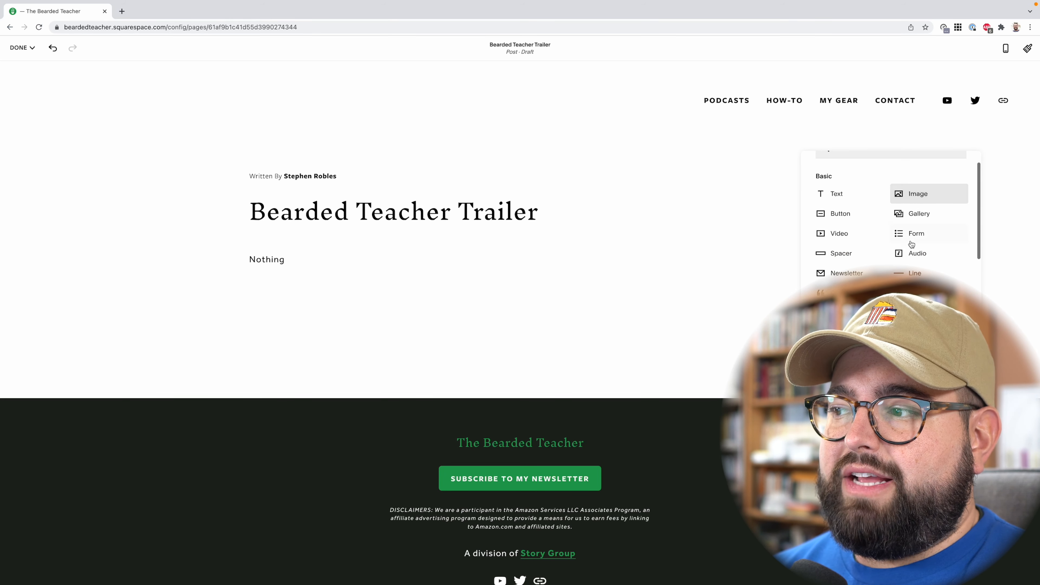
click(918, 257)
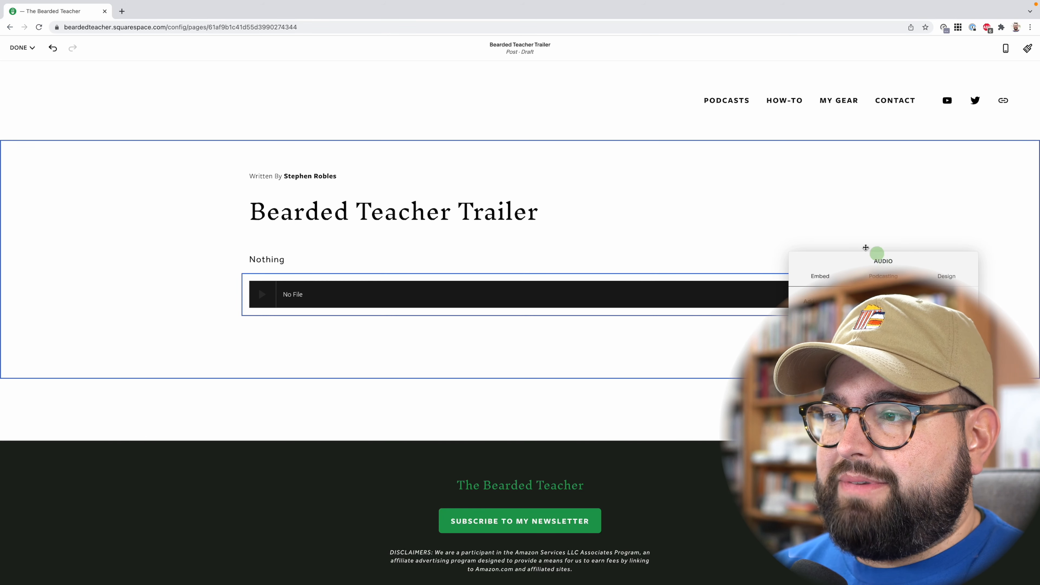
drag(884, 260, 711, 154)
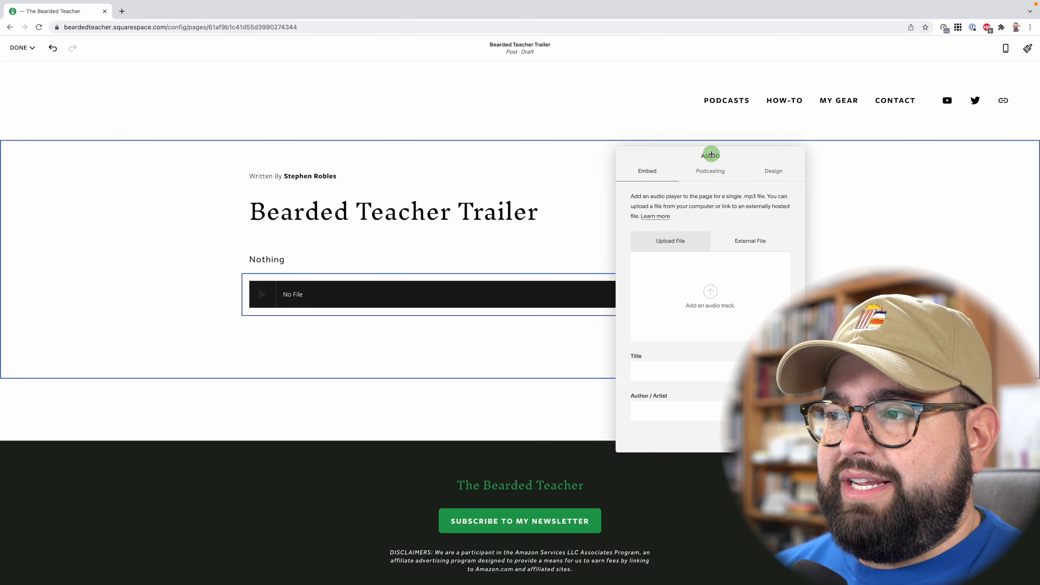
click(705, 309)
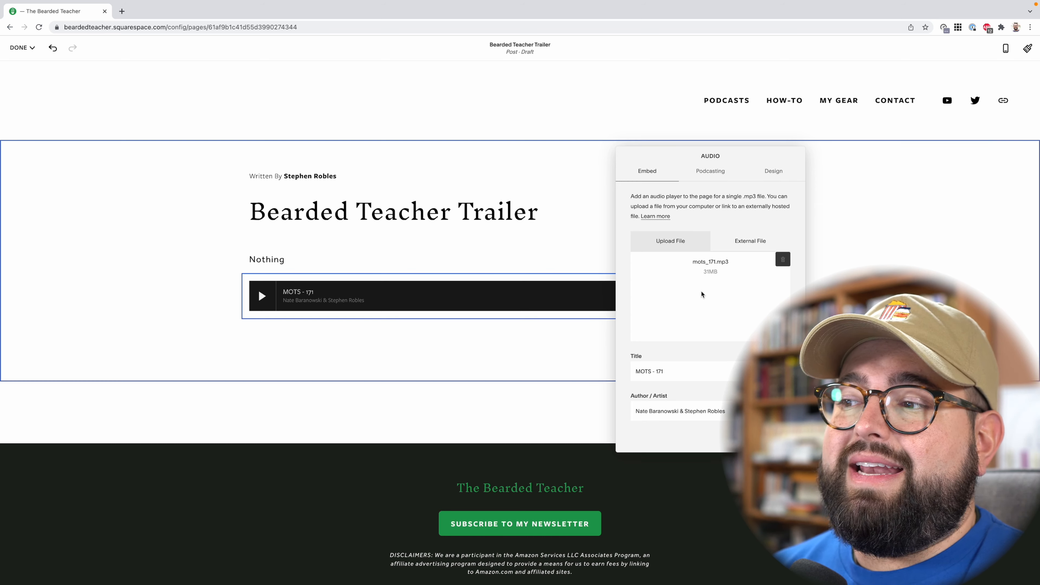
- Set the audio track's embed title to "Bearded Teacher Trailer"
drag(675, 158, 547, 123)
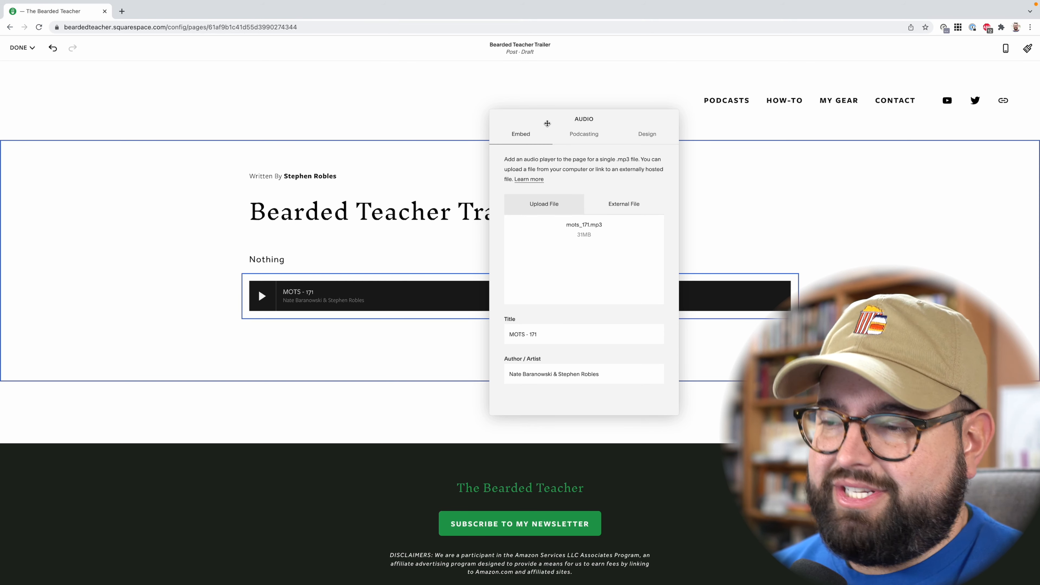
double_click(554, 336)
triple_click(554, 336)
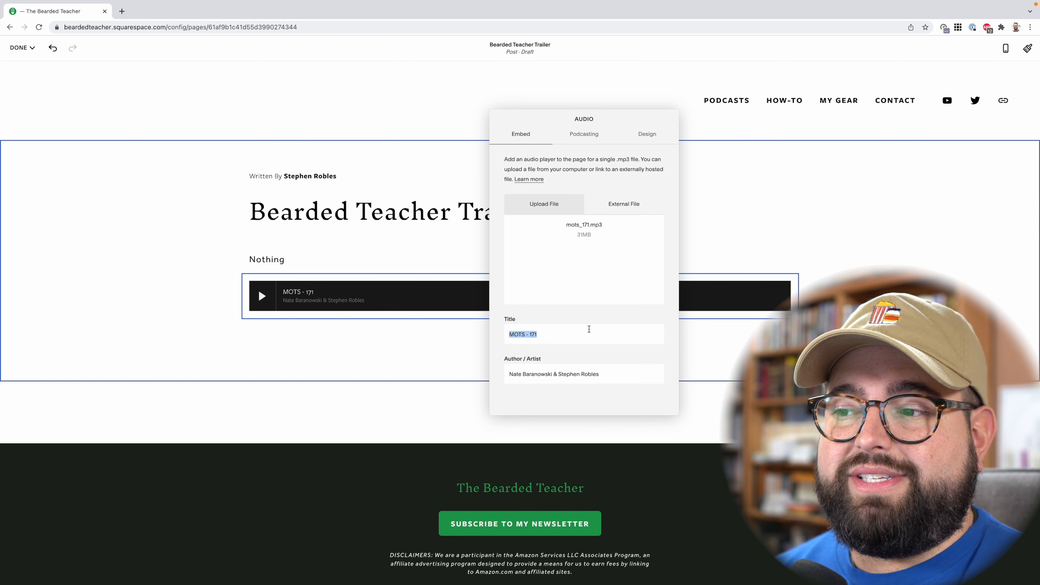
text(Be)
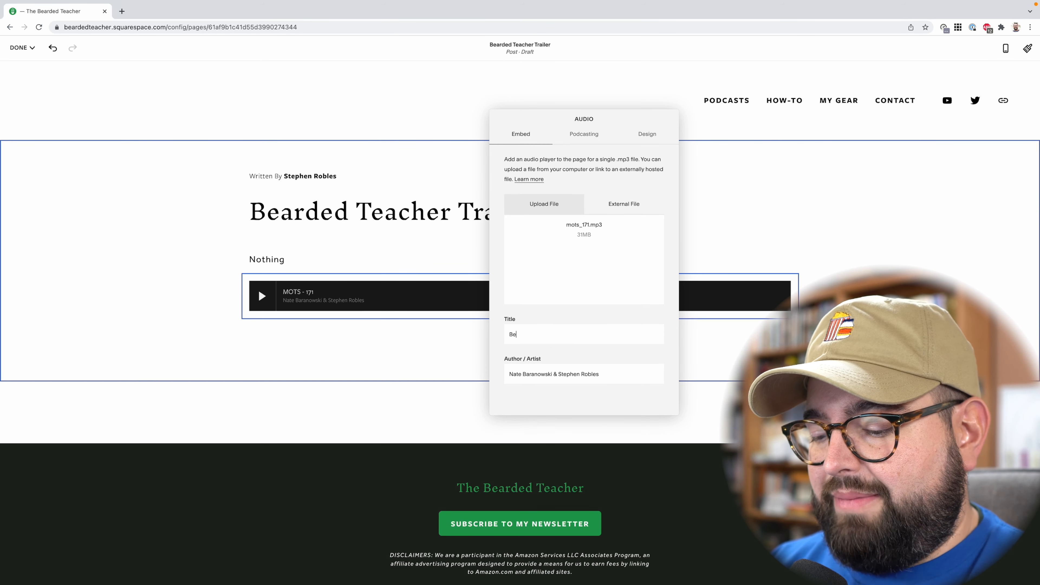
text(arded Teac)
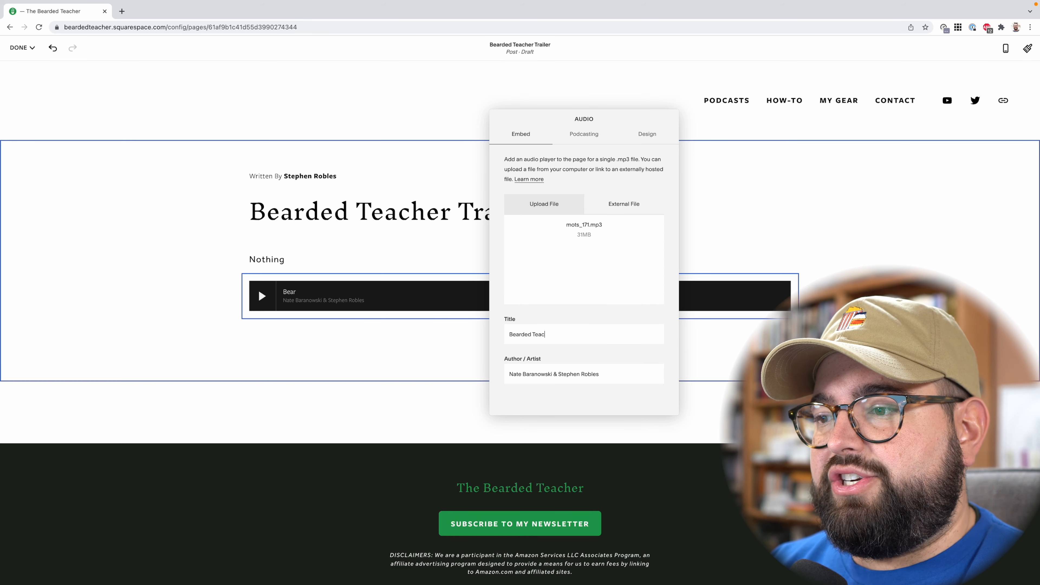
text(her Trailer)
- Replace the audio track's author/artist with the host's full name
triple_click(597, 374)
key(BackSpace)
text(Stephen Robles)
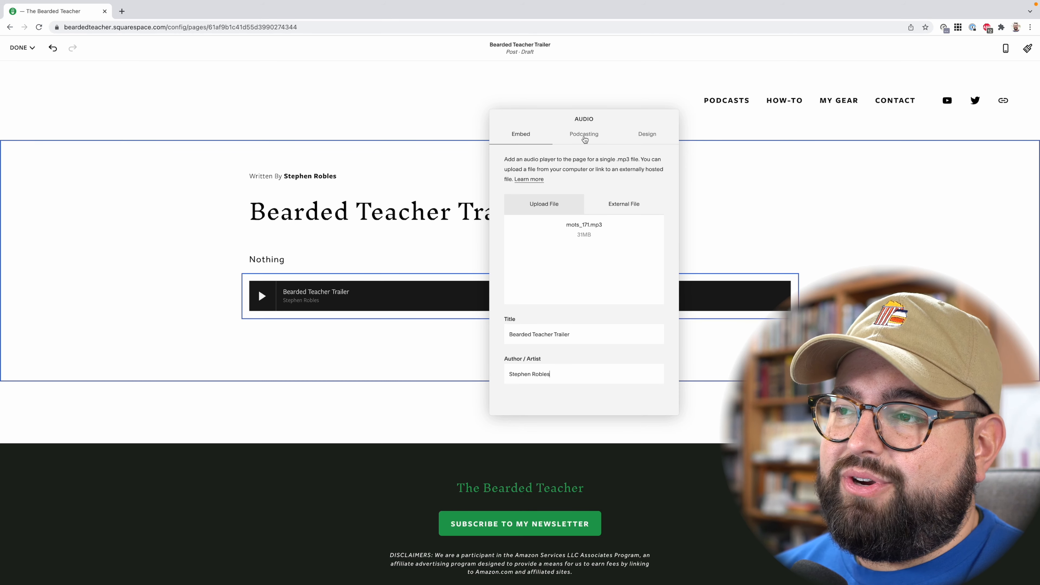
- In the audio block's podcasting details, enter the title "Bearded Teacher Trailer" and the subtitle "This is a trailer for my new show."
click(584, 135)
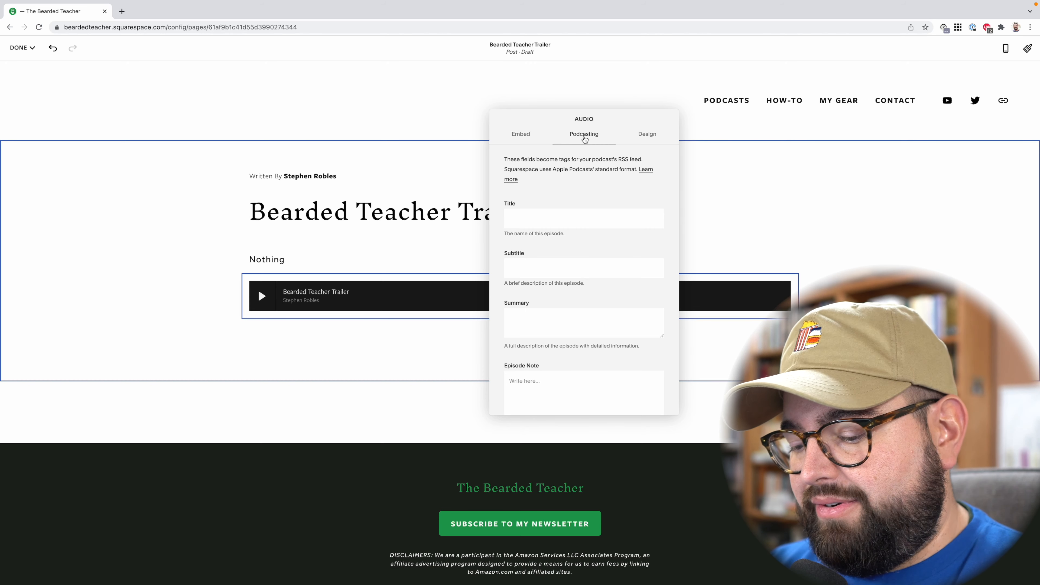
text(Bearded)
key(BackSpace)
key(BackSpace)
text(ded T)
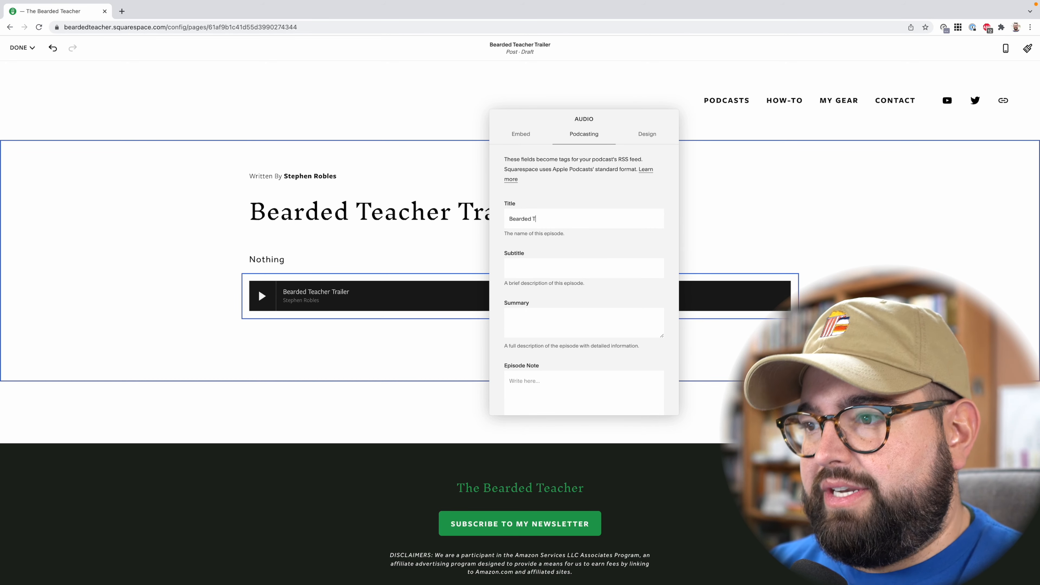
text(eacher Trailer)
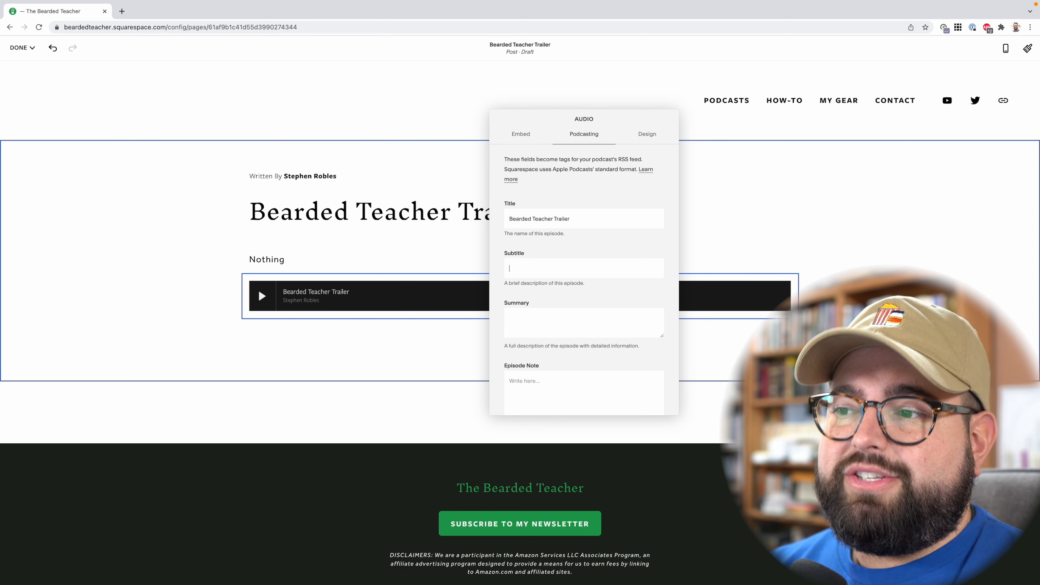
text(This is a t)
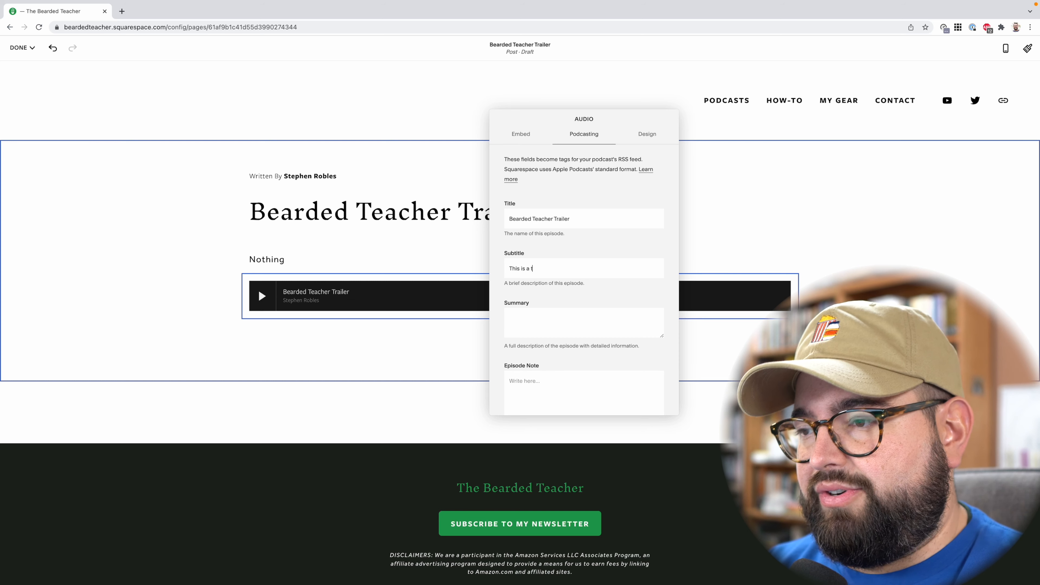
text(railer for my new show)
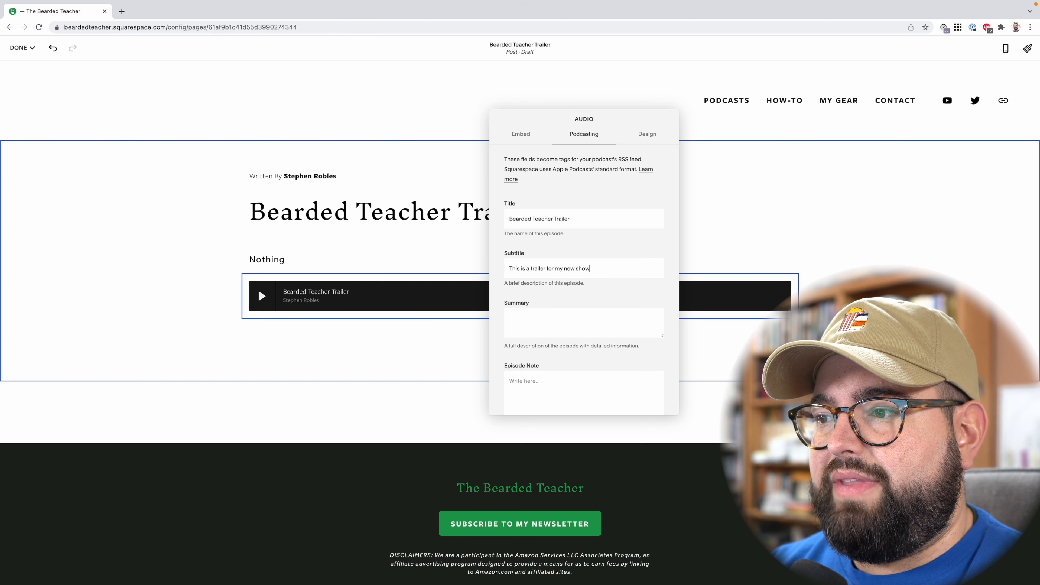
- Copy the episode's subtitle text into its Summary
scroll(571, 209, down, 2)
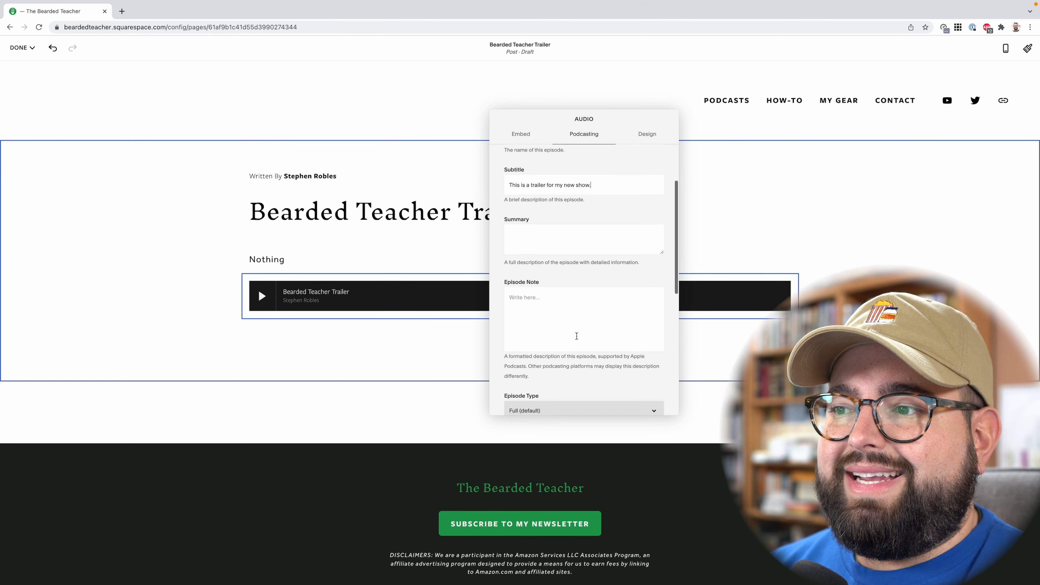
click(575, 250)
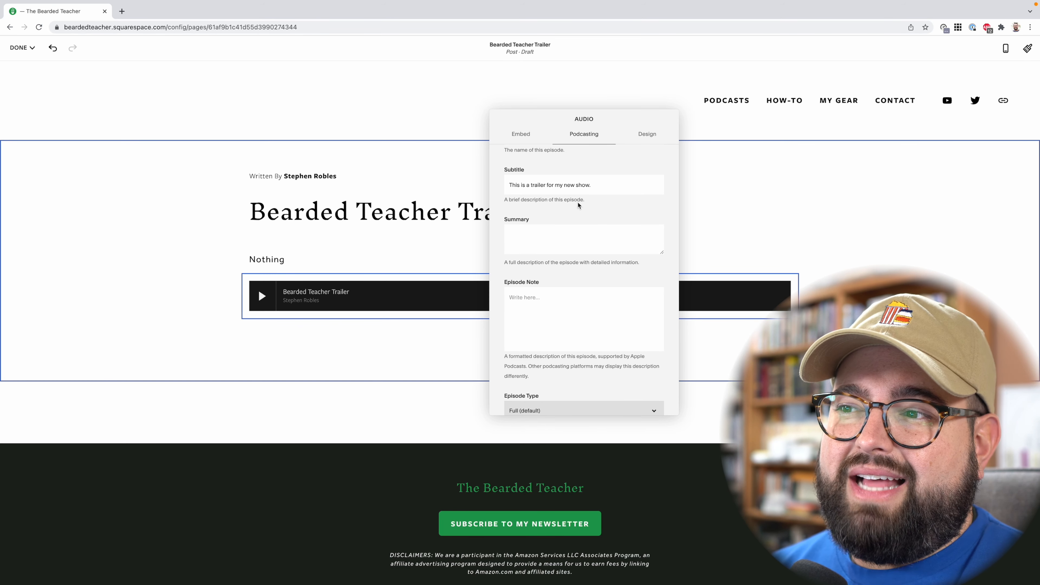
triple_click(570, 183)
key(super+c)
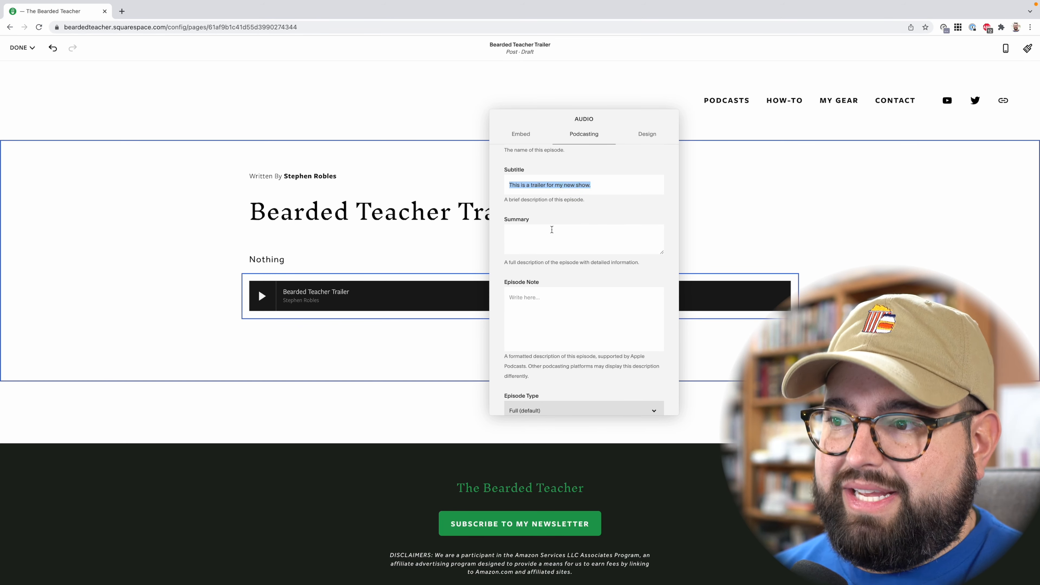
click(550, 235)
key(super+v)
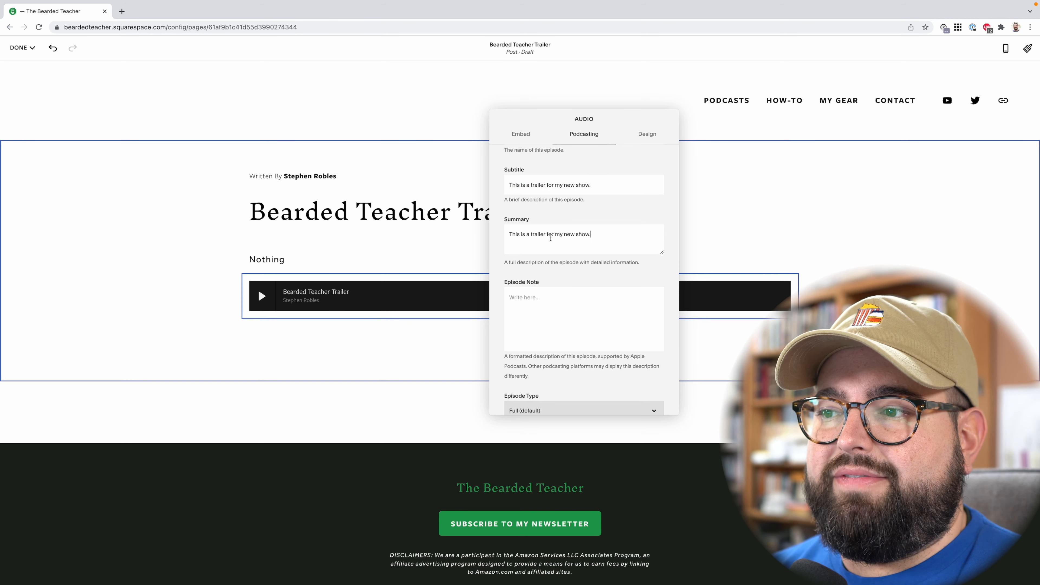
- Paste lorem ipsum placeholder text into the Episode Note and trim it so it ends at "ut laoreet"
click(550, 319)
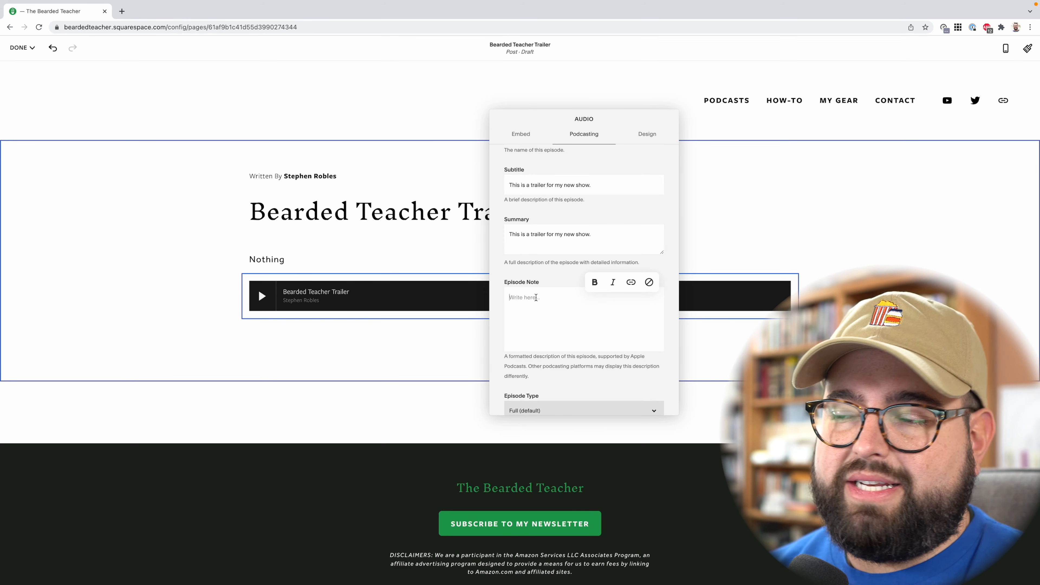
click(535, 298)
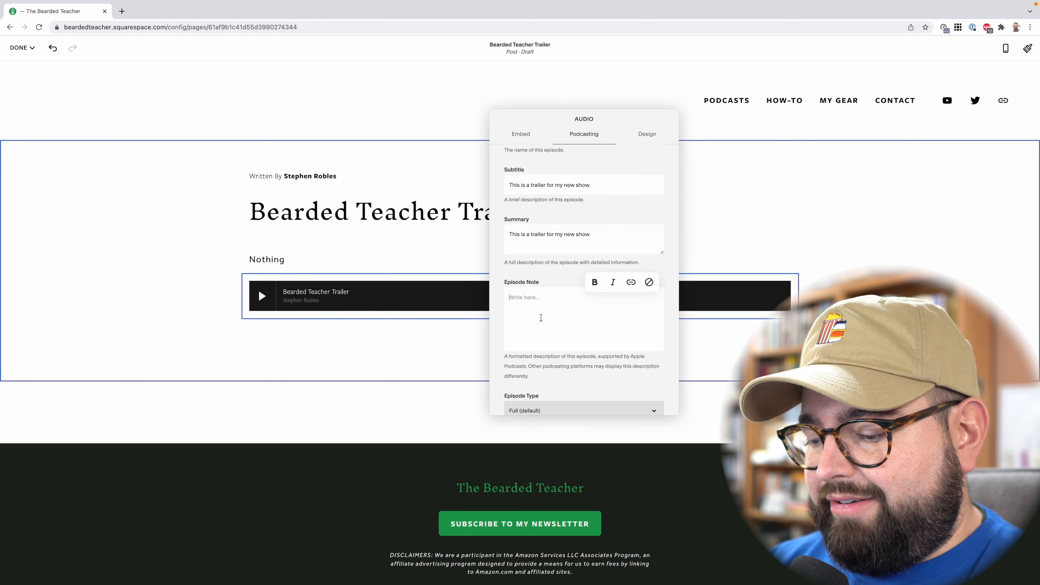
key(super+v)
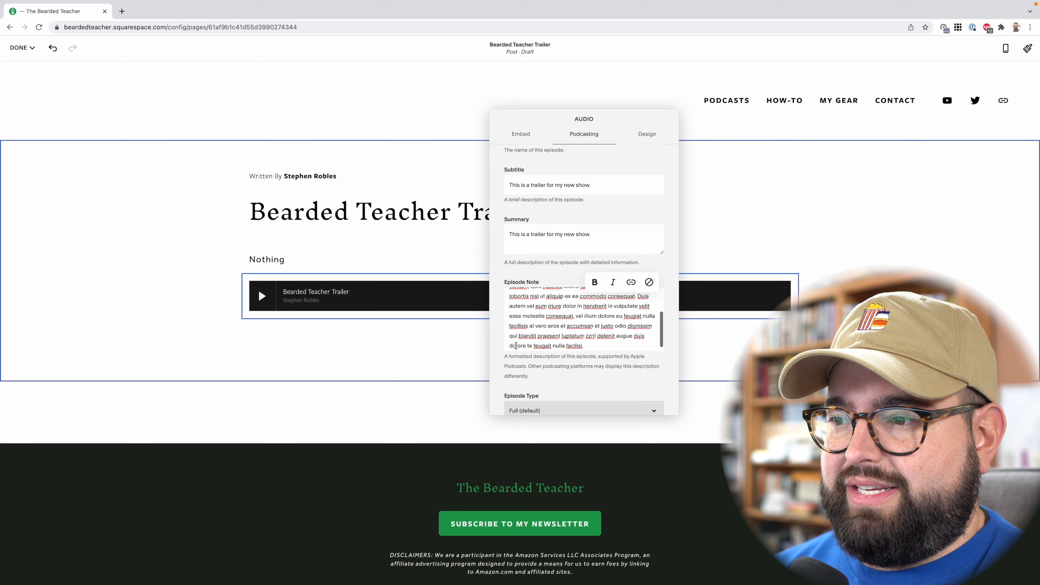
drag(595, 351, 489, 309)
key(BackSpace)
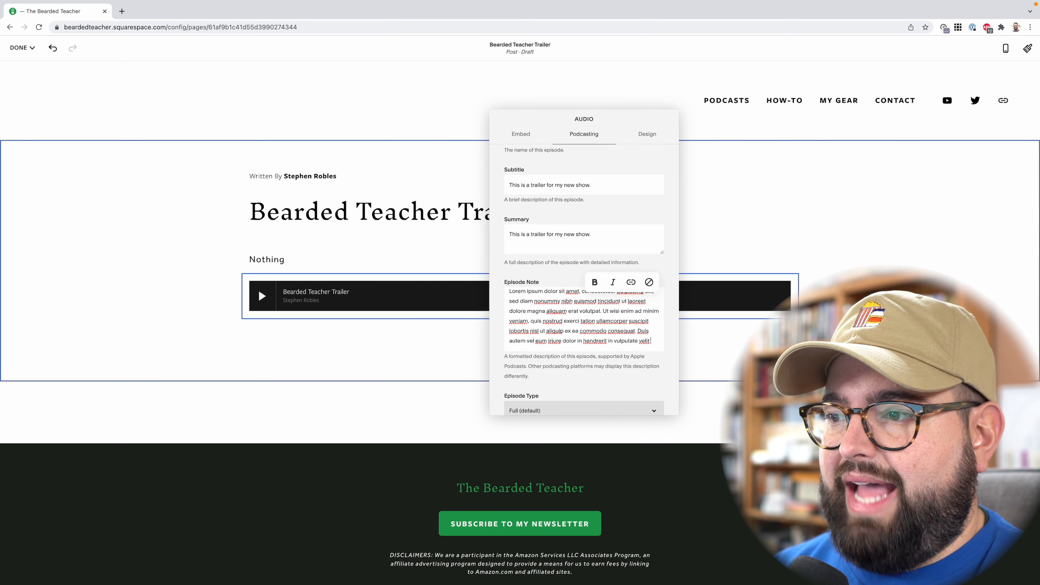
drag(651, 341, 517, 312)
key(BackSpace)
key(BackSpace)
key(BackSpace)
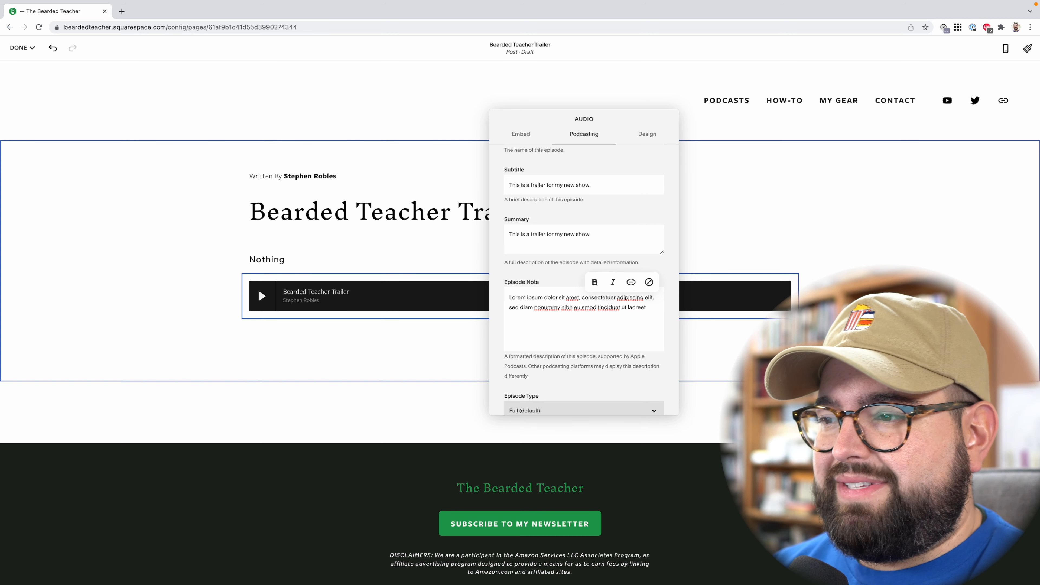
- Add a separate "Link Here" line at the end of the Episode Note and link it to beardedteacher.com
key(Return)
key(Return)
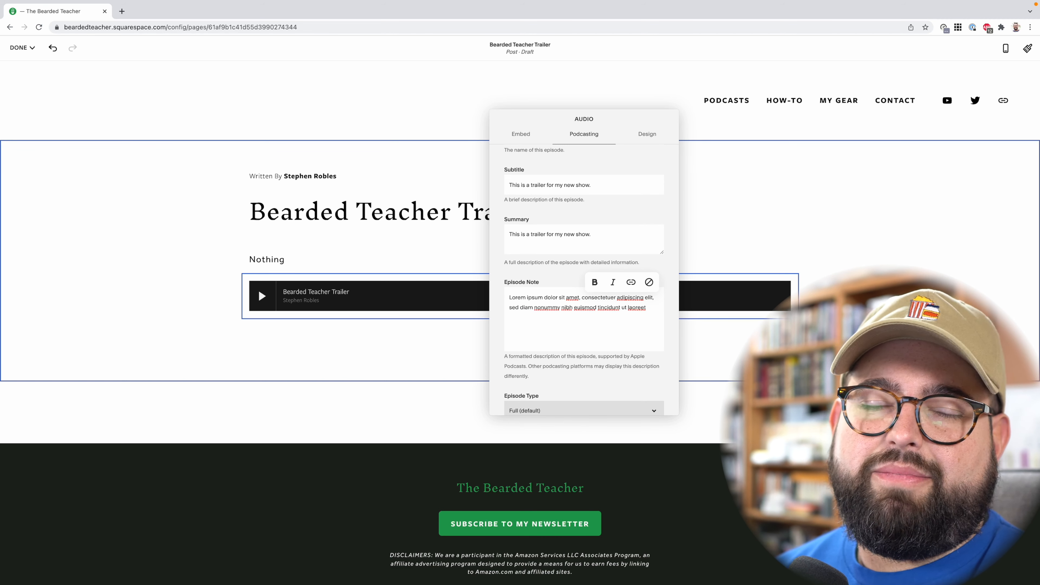
text(Link Here)
drag(533, 324, 481, 323)
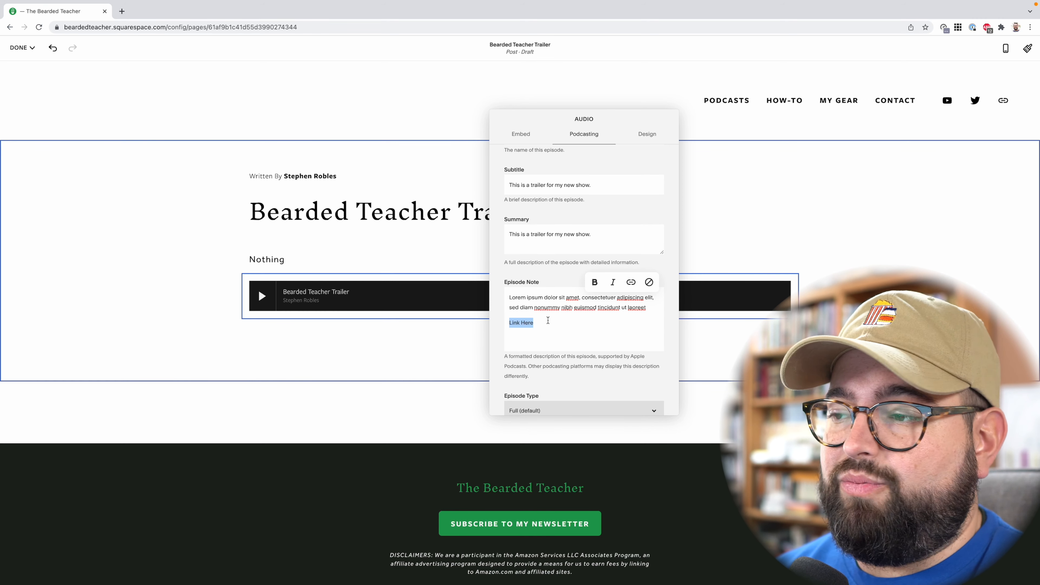
click(630, 283)
click(616, 323)
text(beard)
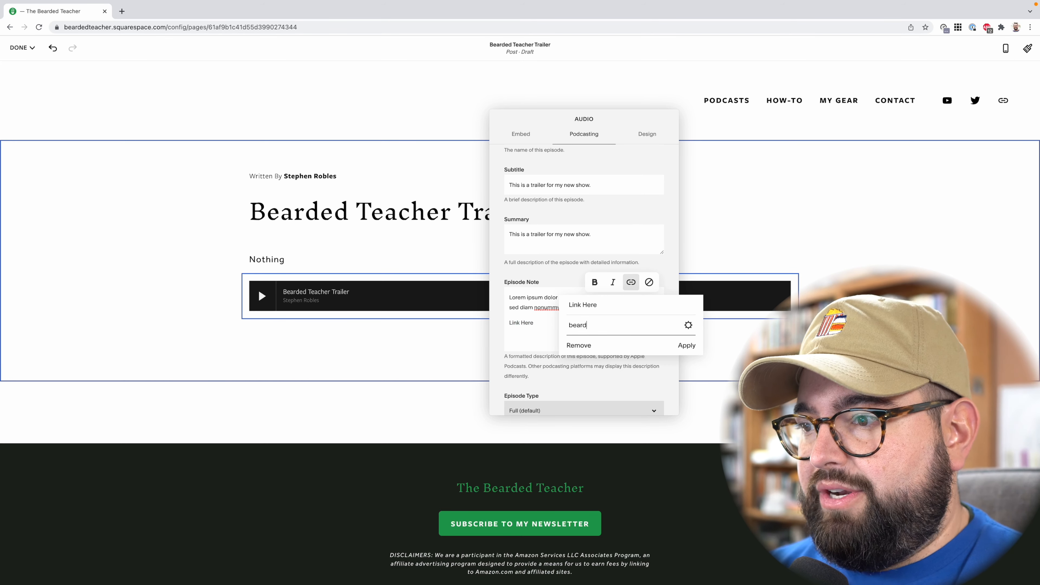
text(edteacher.com)
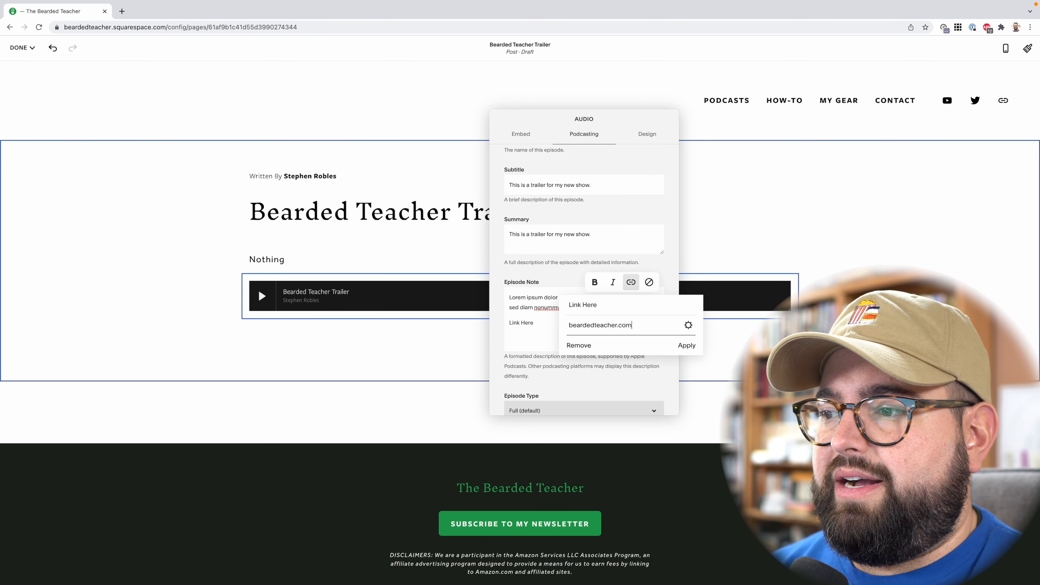
click(686, 345)
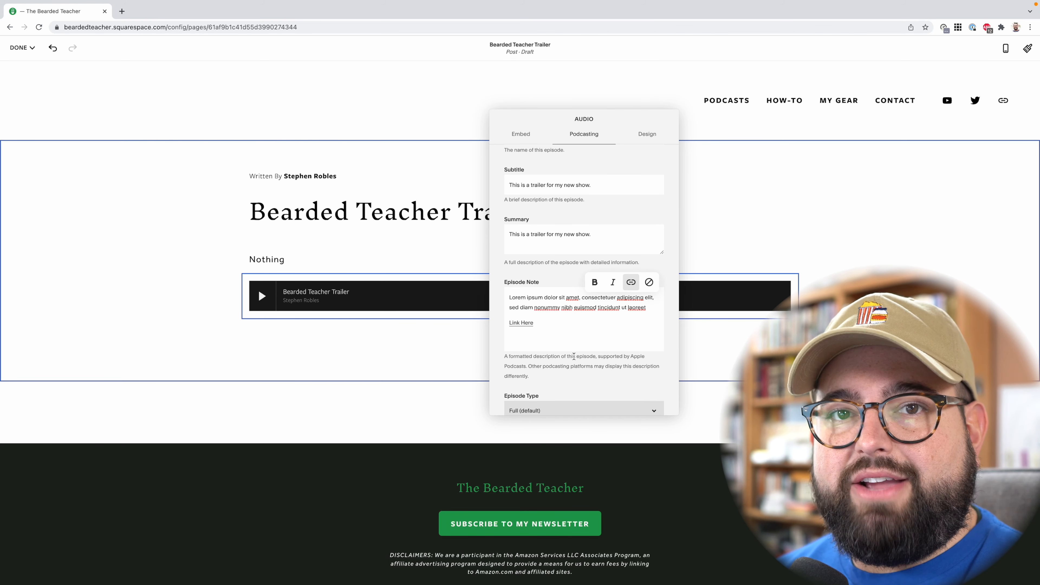
- Set the episode type to Trailer
scroll(589, 358, down, 5)
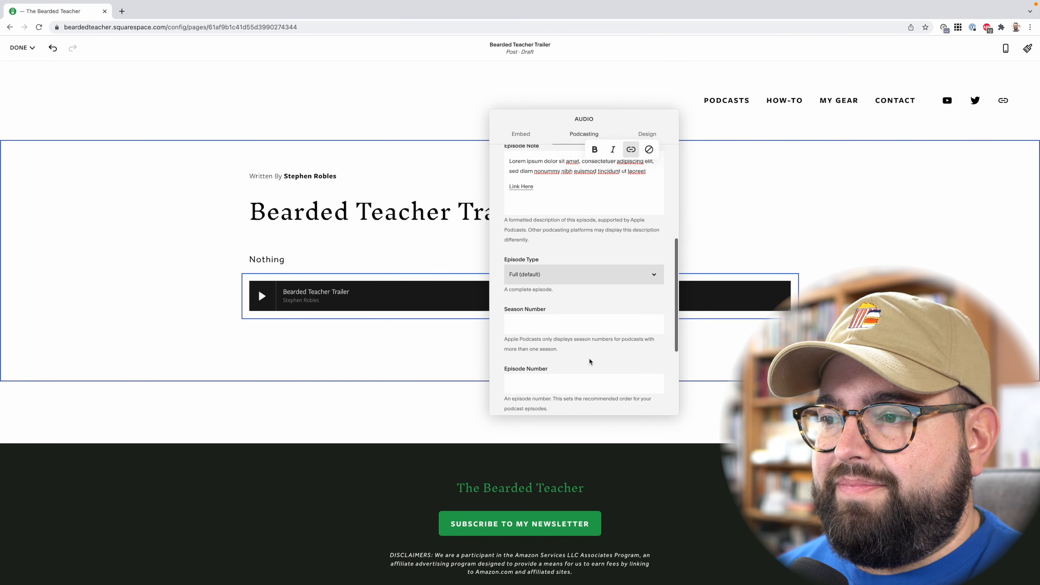
click(556, 269)
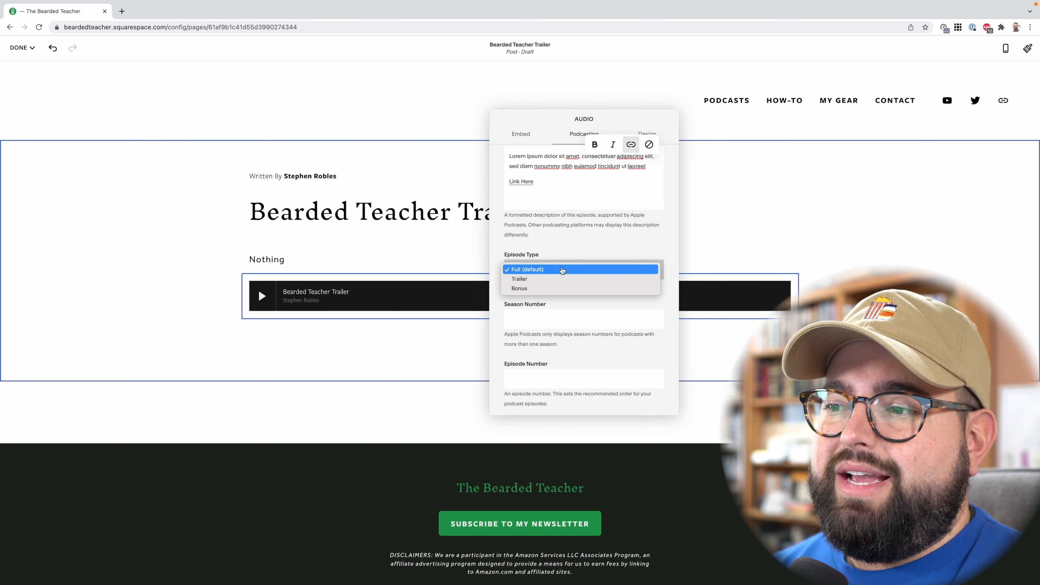
click(562, 269)
click(568, 271)
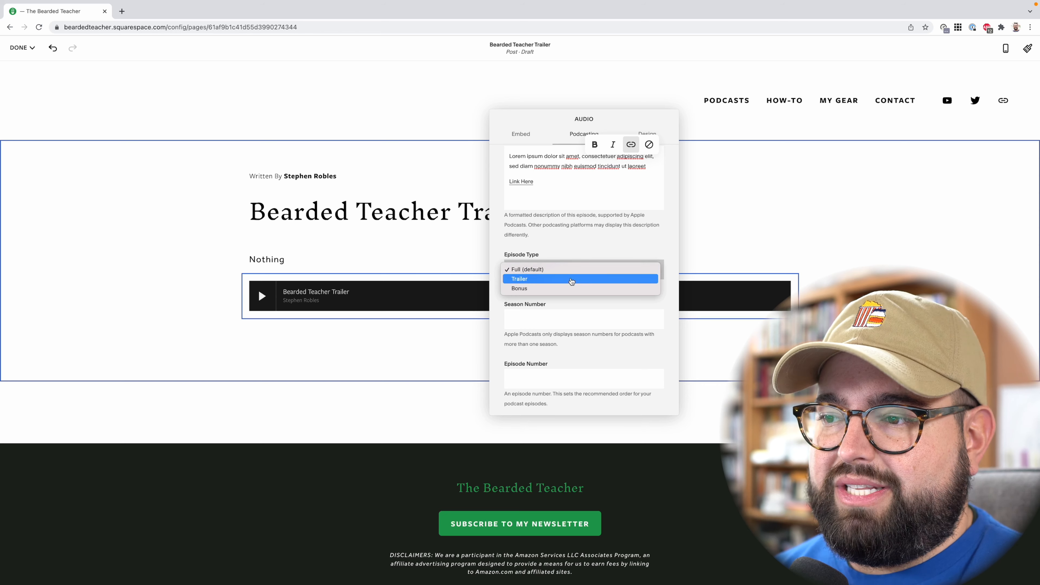
click(571, 278)
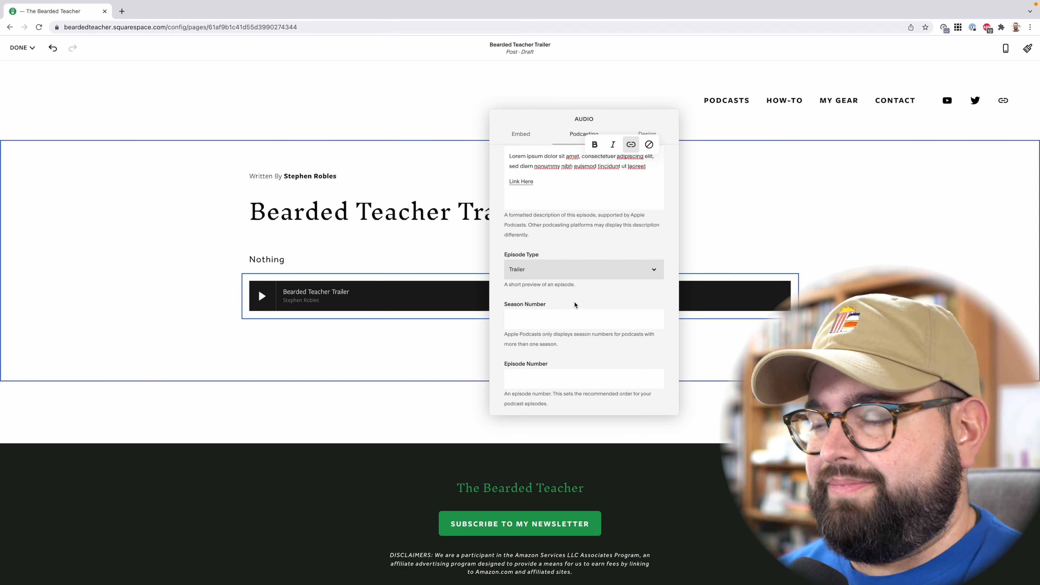
- Set the episode number to 001 and the episode duration to 00:42:23
scroll(575, 302, down, 1)
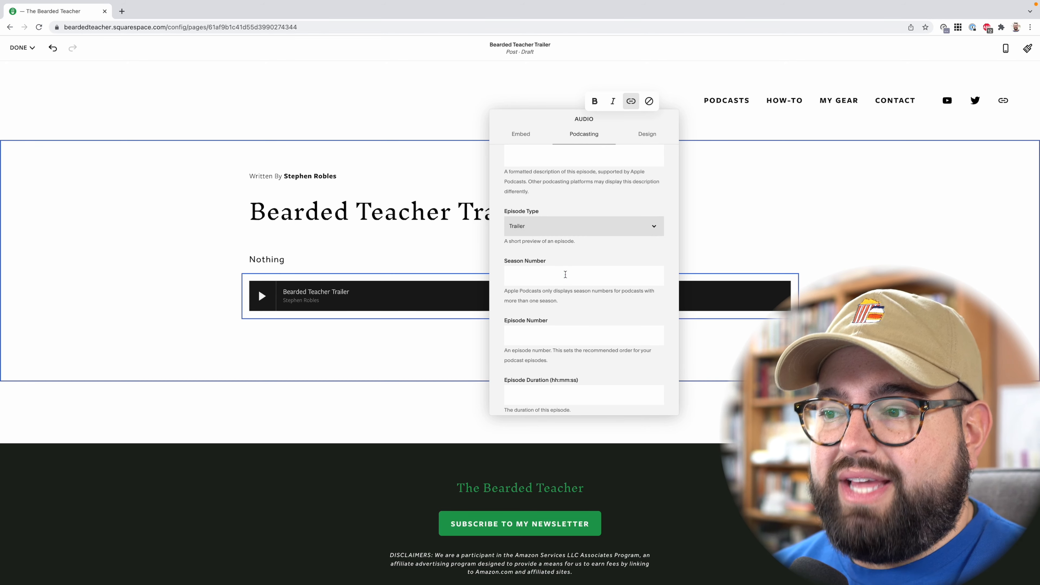
scroll(590, 344, down, 3)
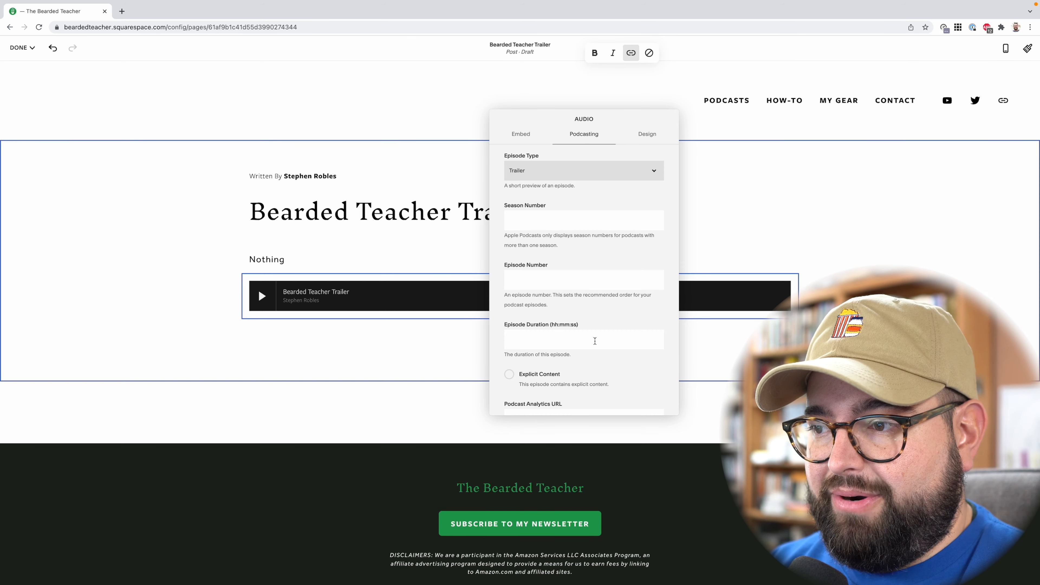
text(001)
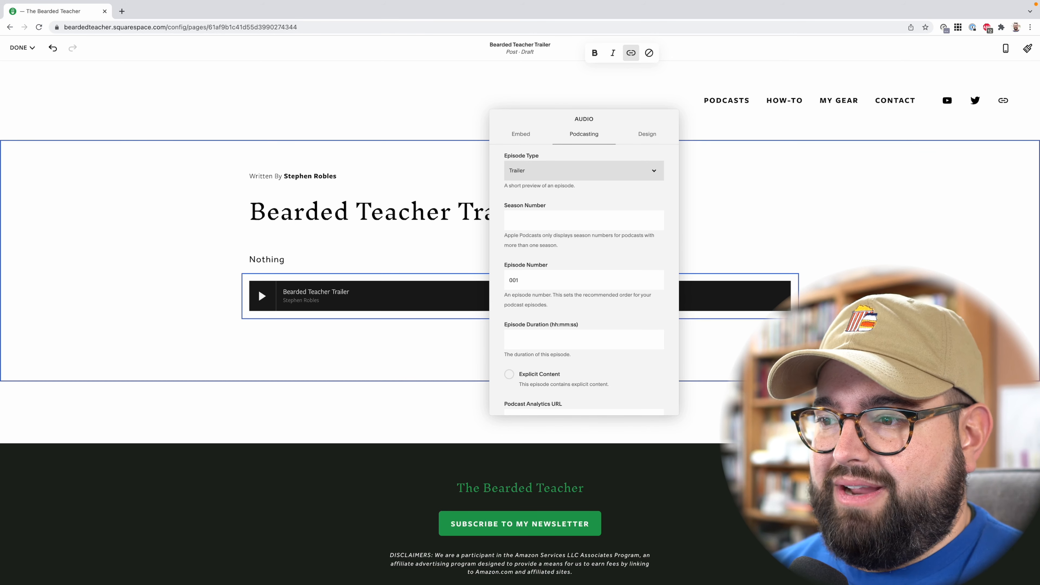
scroll(586, 345, down, 1)
click(584, 296)
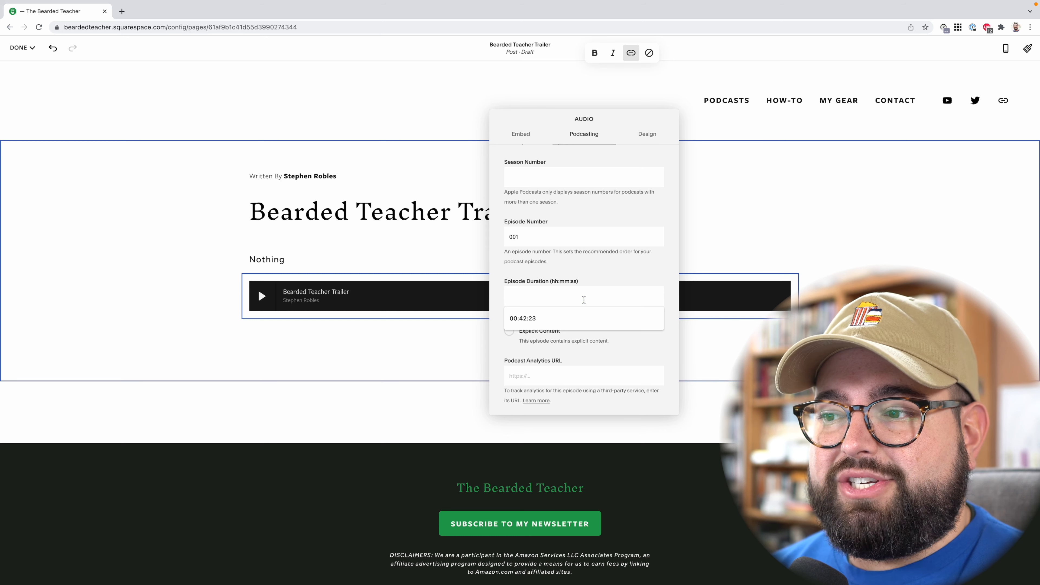
click(586, 325)
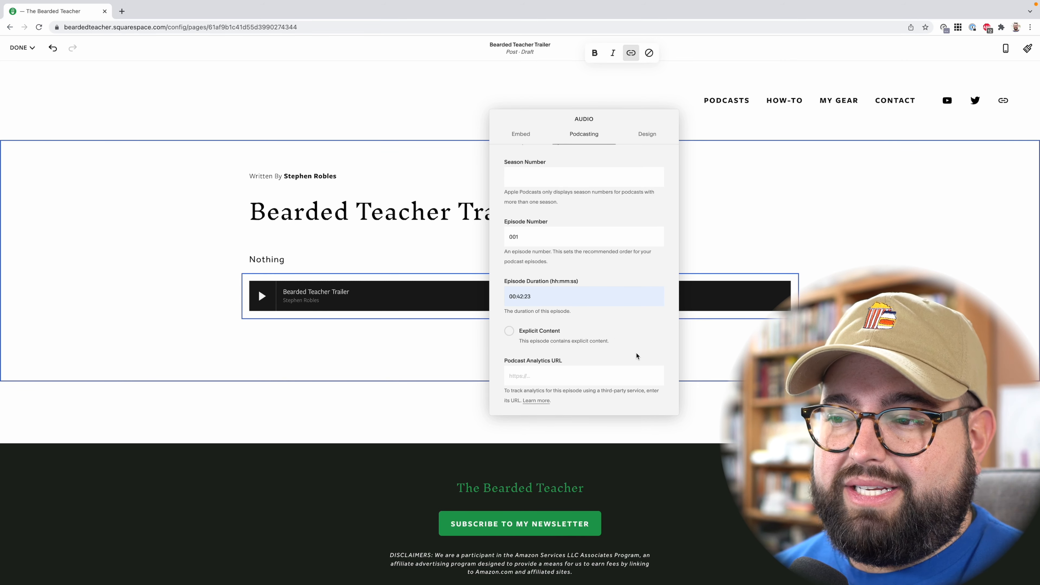
- Review the audio block's podcasting and embed details and close its settings
click(591, 378)
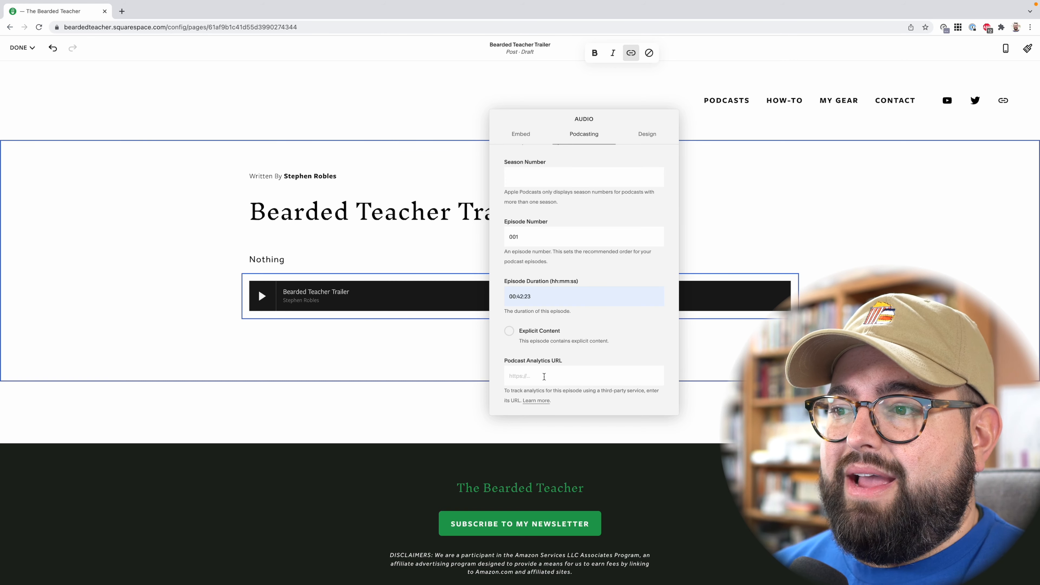
scroll(544, 375, up, 10)
scroll(547, 367, down, 10)
scroll(555, 362, up, 10)
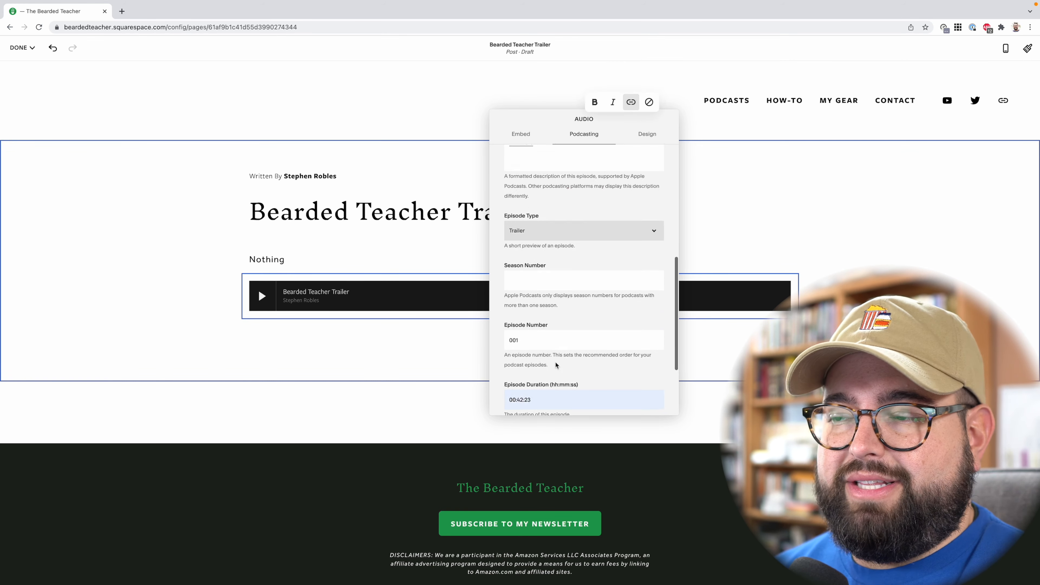
click(522, 142)
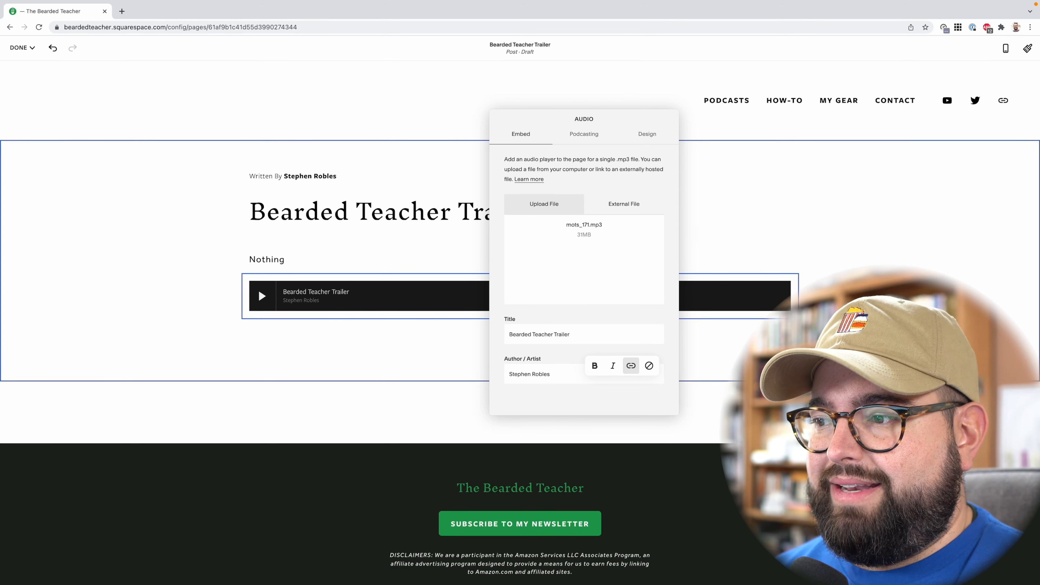
click(409, 346)
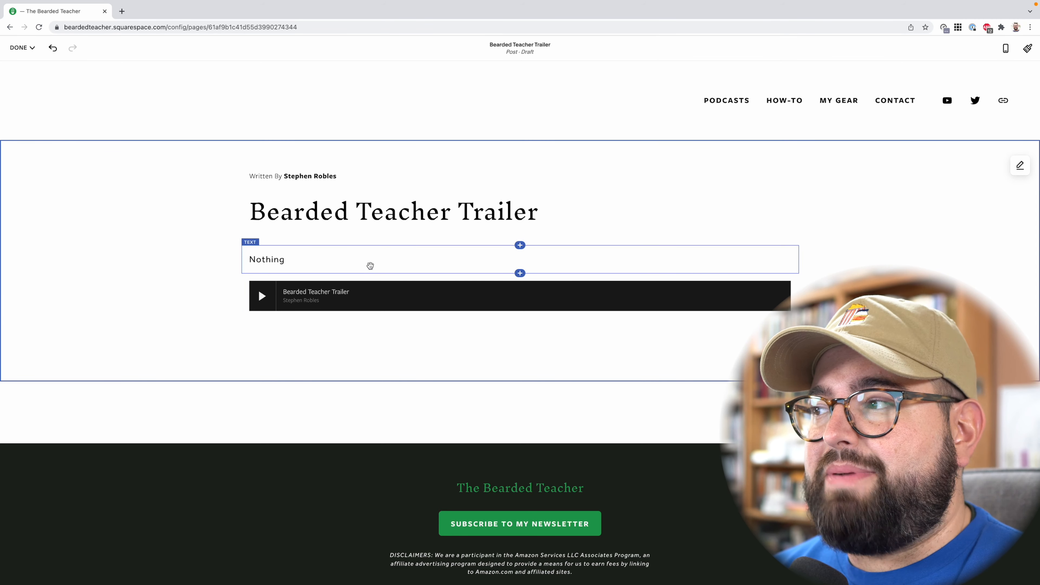
click(34, 48)
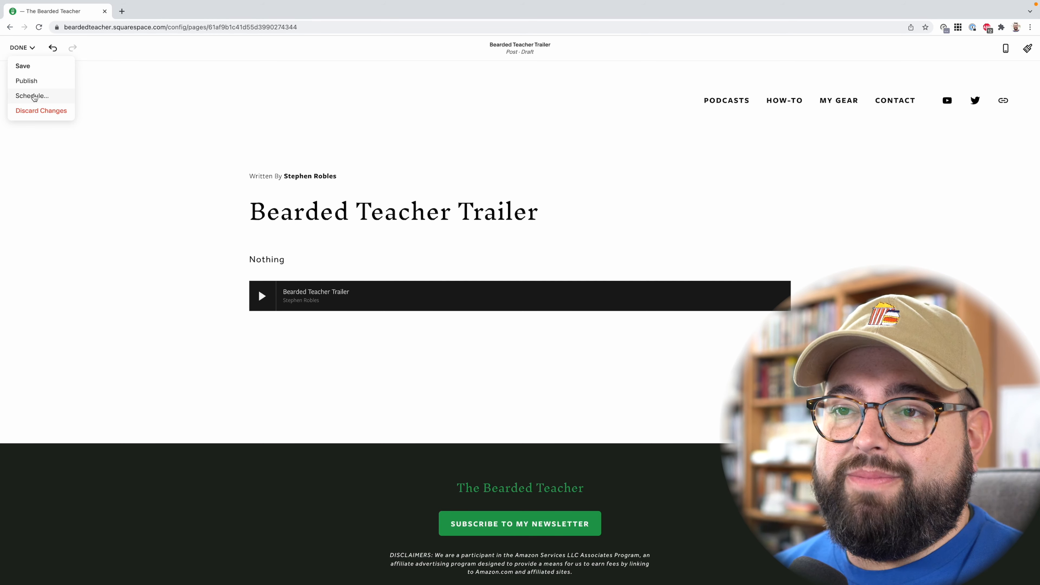
click(34, 97)
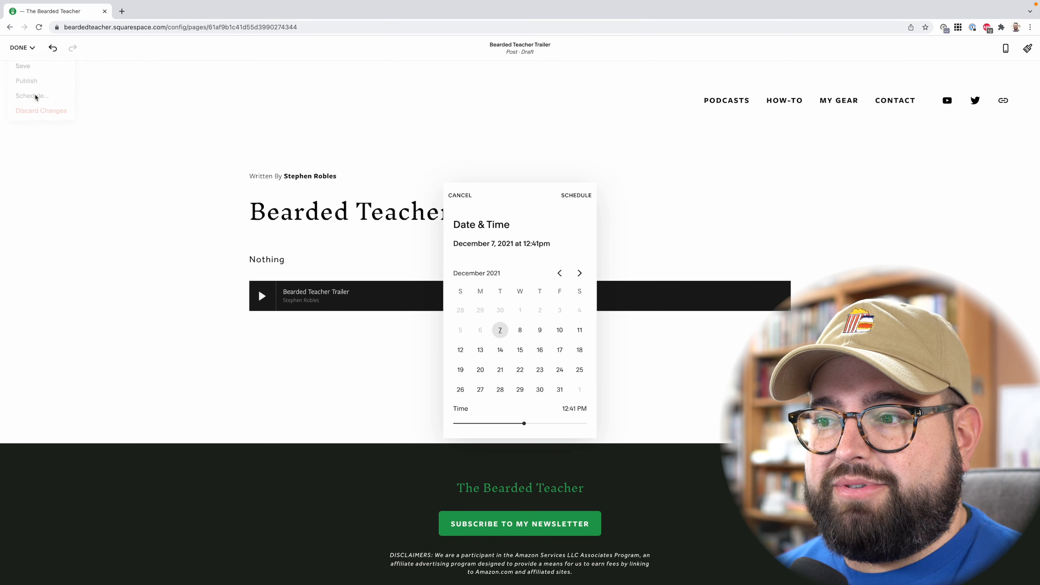
click(562, 330)
drag(524, 423, 490, 424)
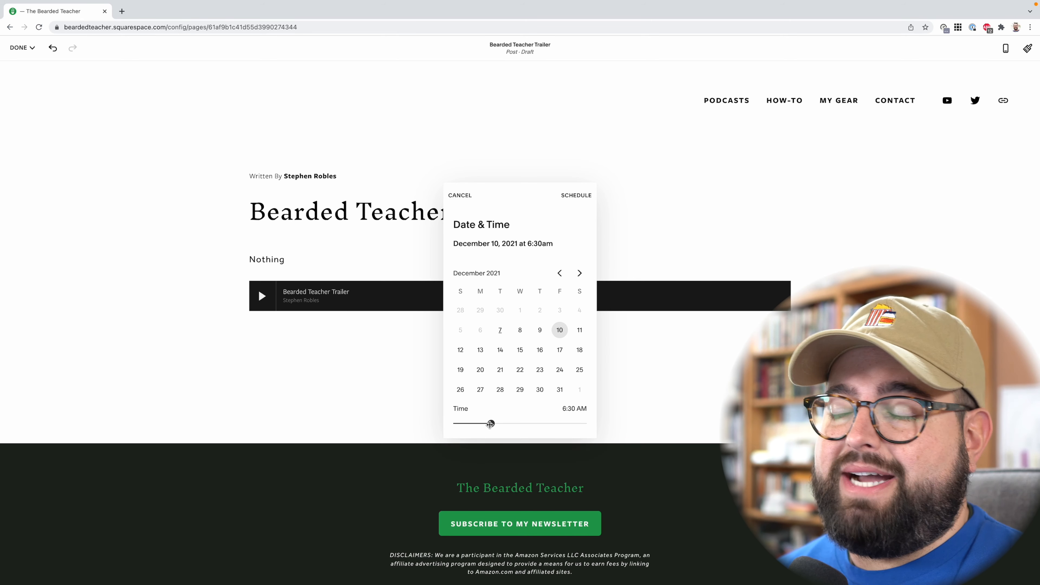
drag(490, 424, 477, 424)
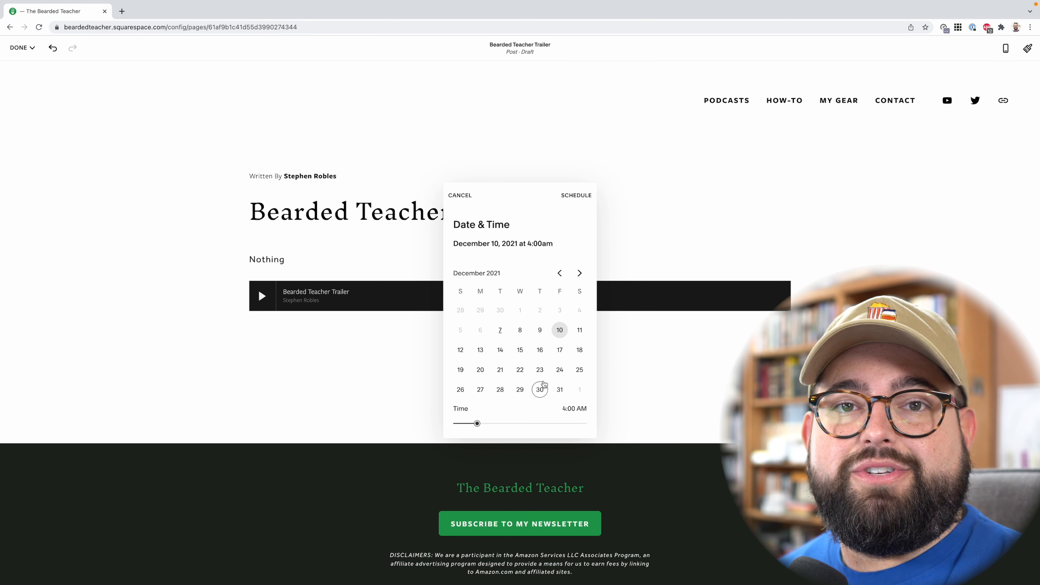
click(337, 401)
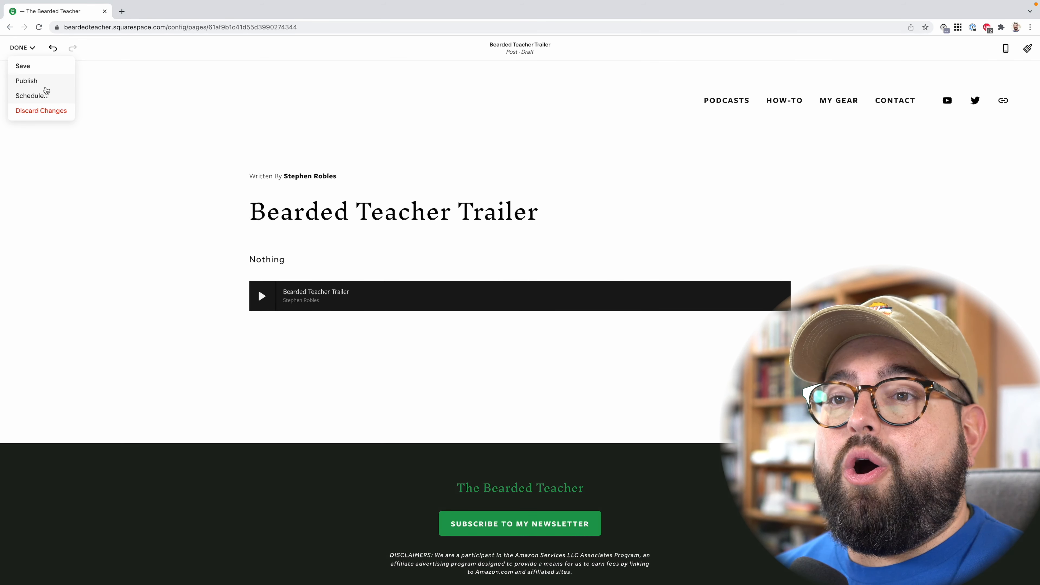
- Publish the "Bearded Teacher Trailer" post
click(46, 84)
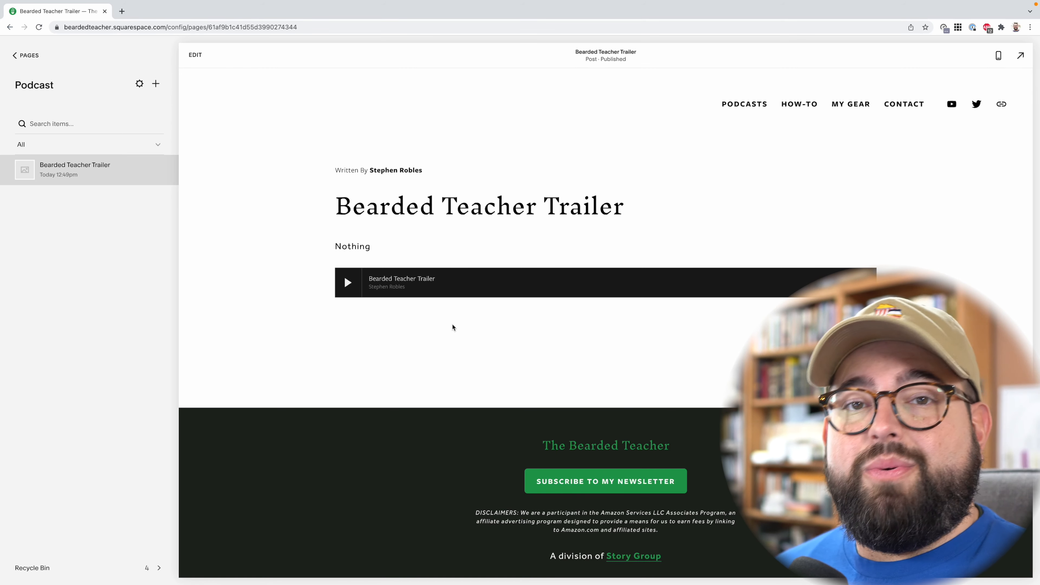
- Create another podcast post titled "Episode Title" and insert an audio block below its text
click(155, 84)
click(312, 211)
text(Episode Title)
click(523, 274)
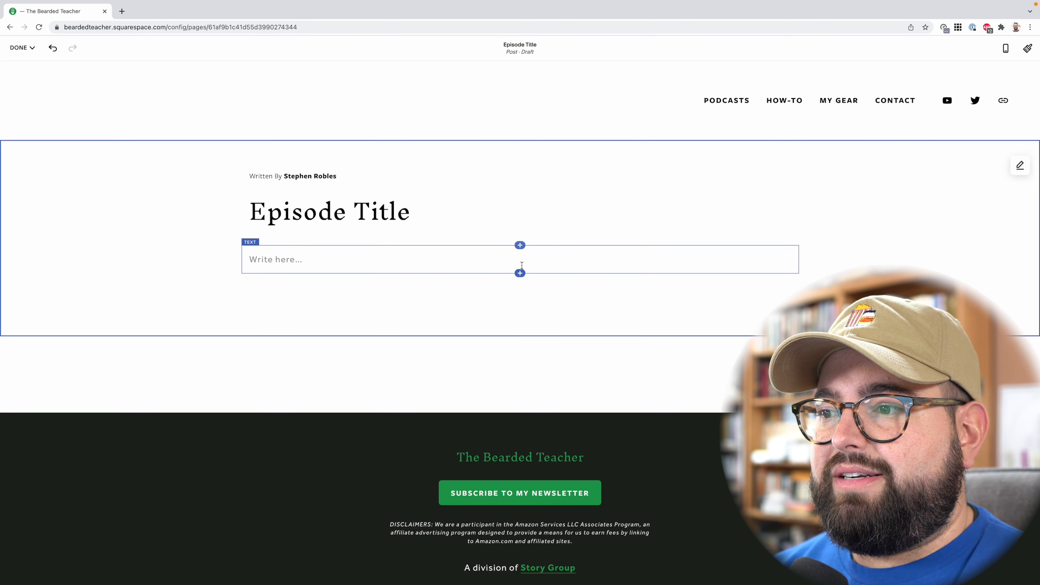
click(520, 272)
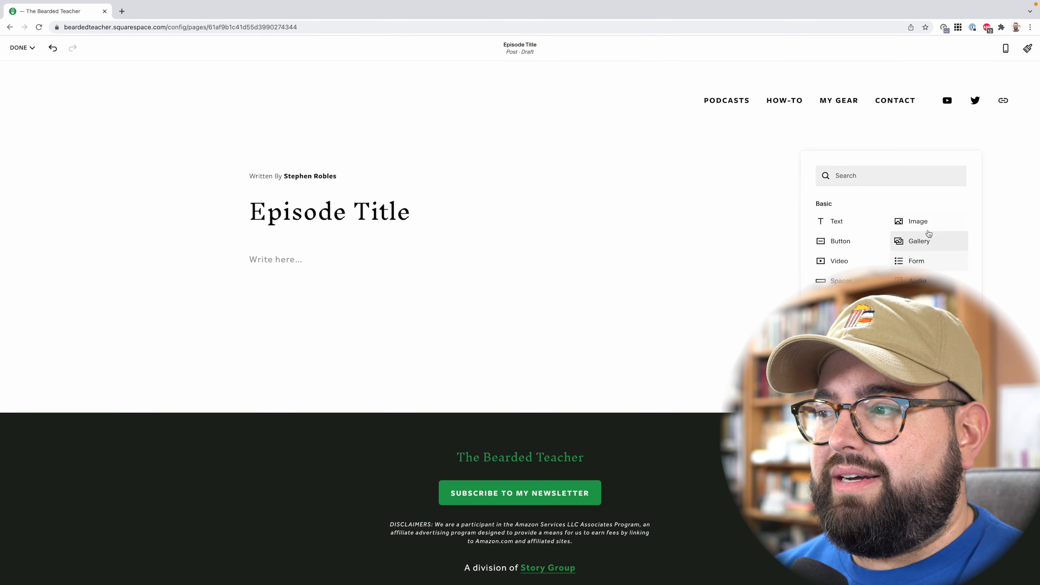
click(916, 280)
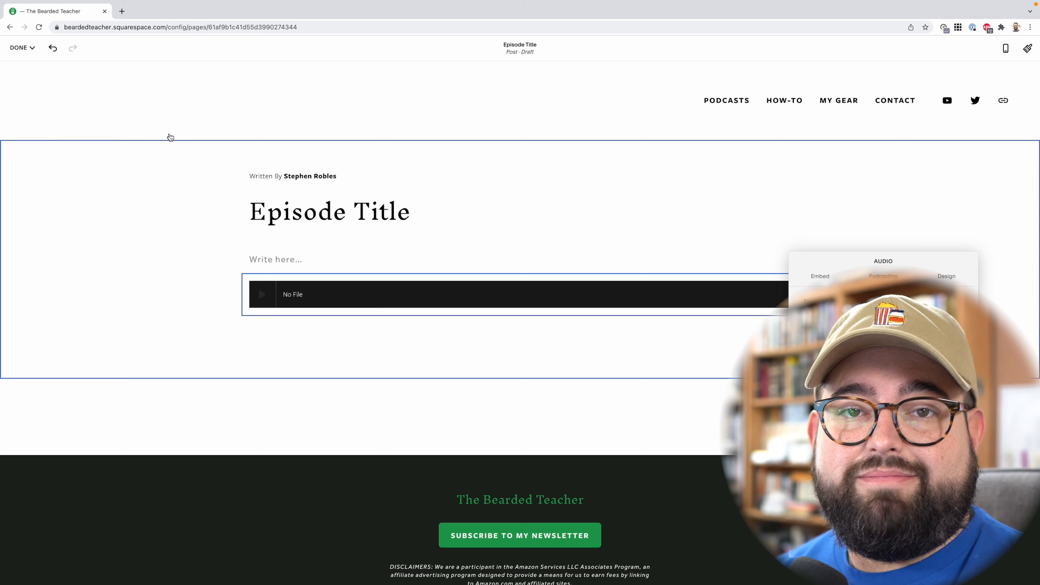
- Discard the changes to the "Episode Title" post and delete its untitled draft from the podcast page
click(21, 48)
click(34, 116)
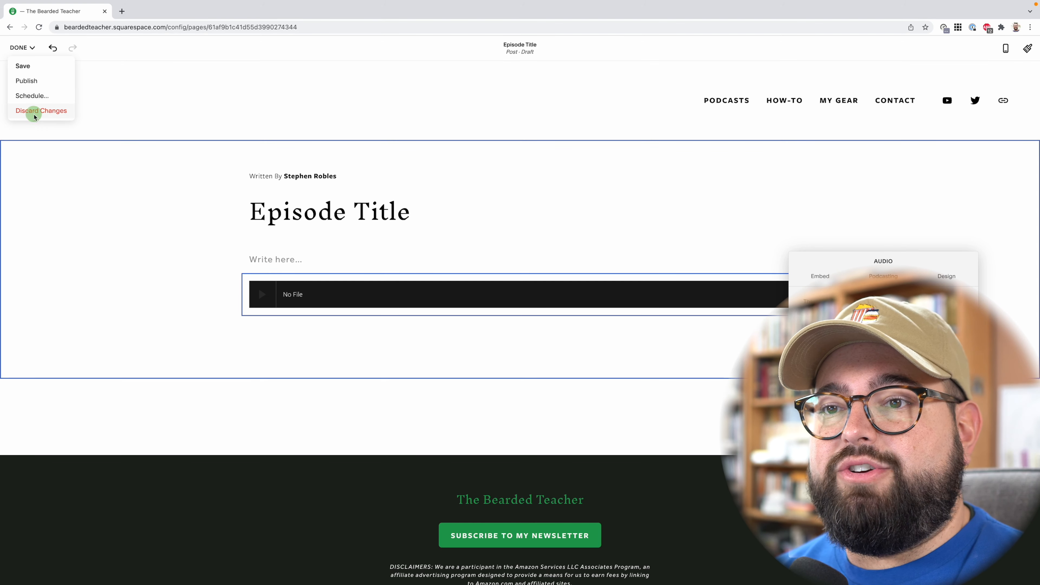
click(145, 116)
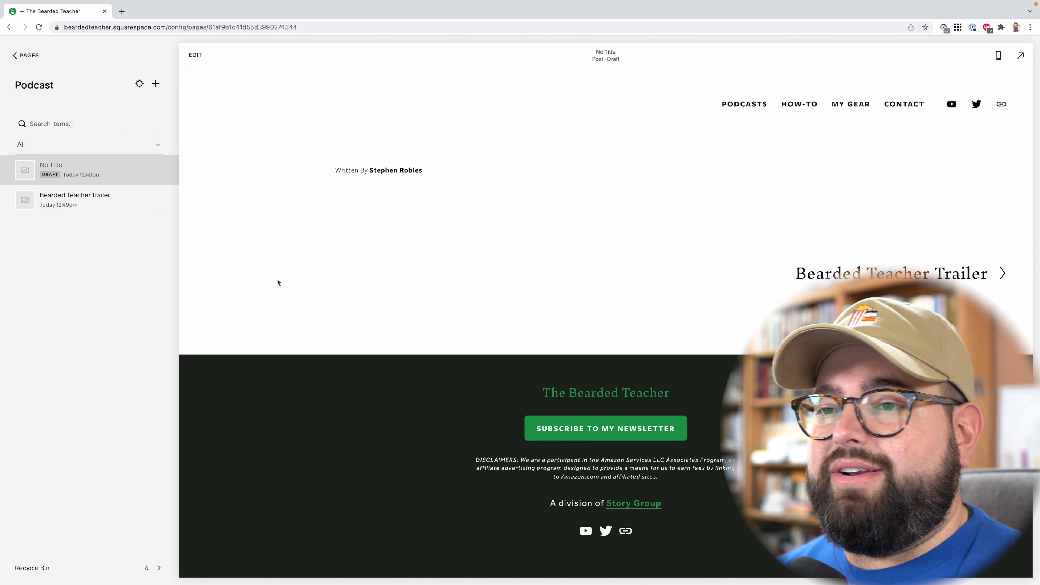
click(161, 176)
click(573, 338)
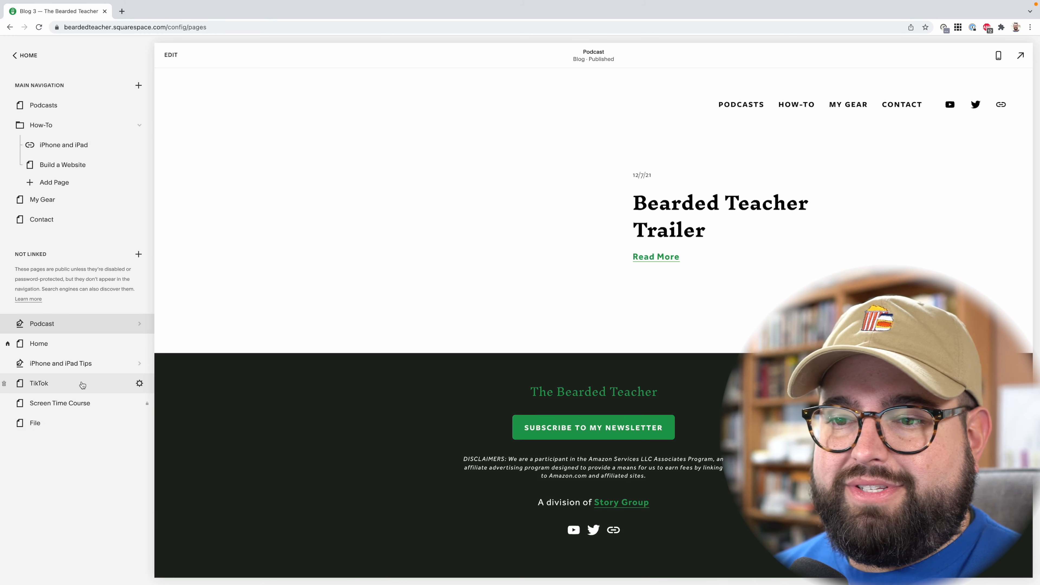
- Insert an RSS block below the Subscribe button in the Home page's "Don't Miss a Thing" section
click(70, 347)
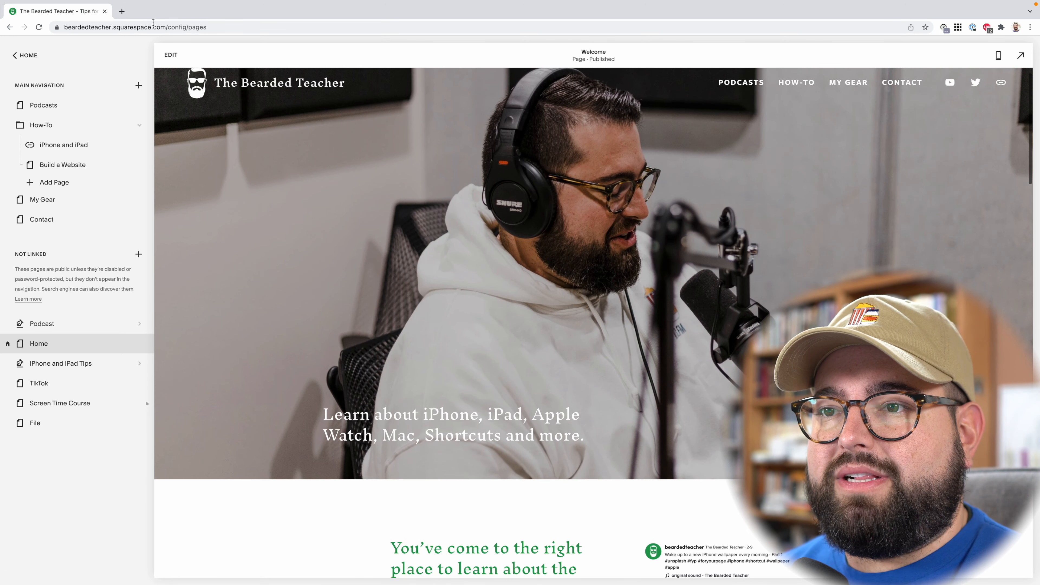
click(170, 56)
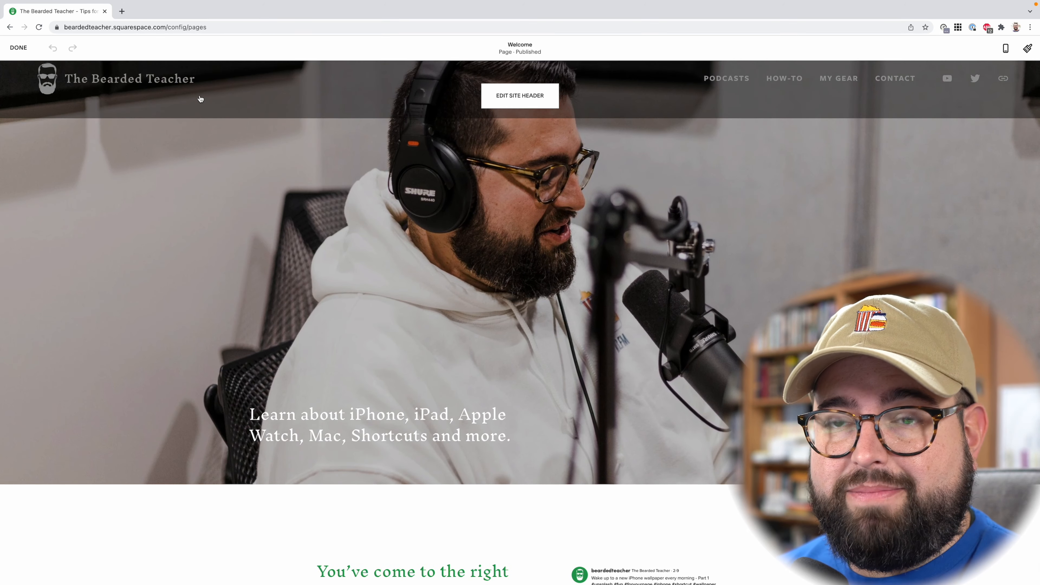
scroll(679, 314, down, 10)
scroll(680, 314, down, 15)
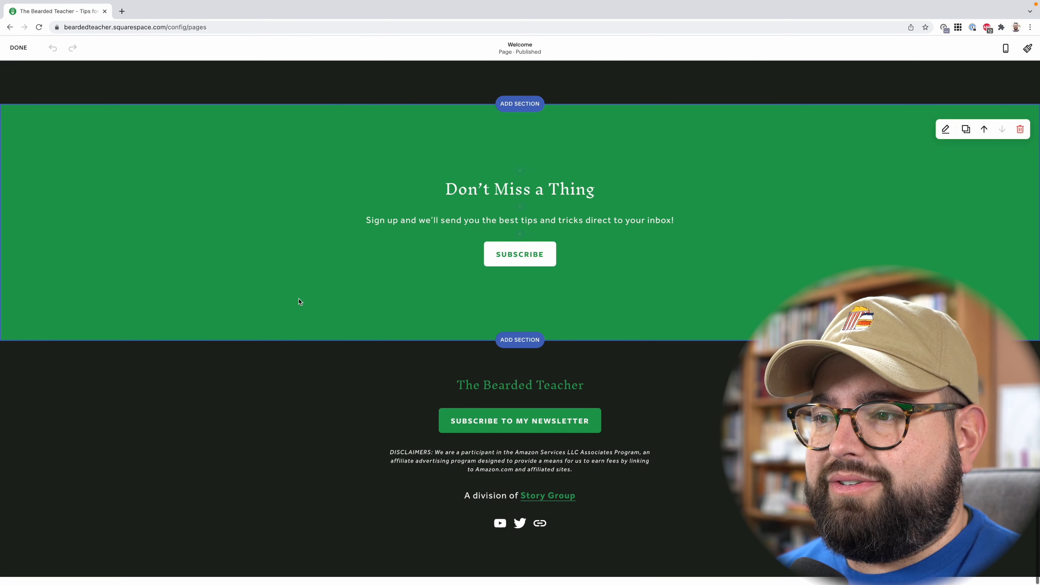
click(520, 274)
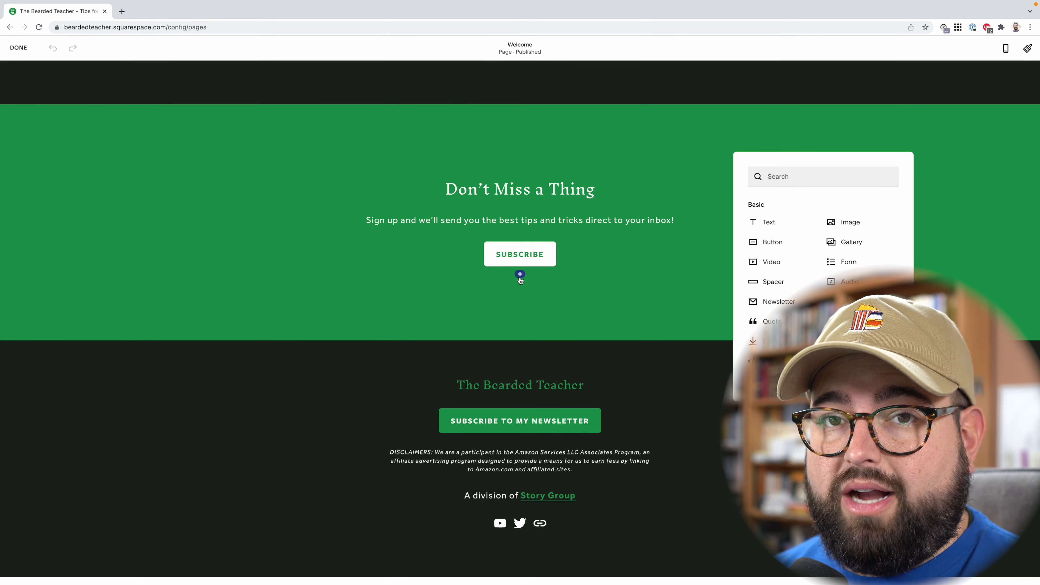
click(842, 176)
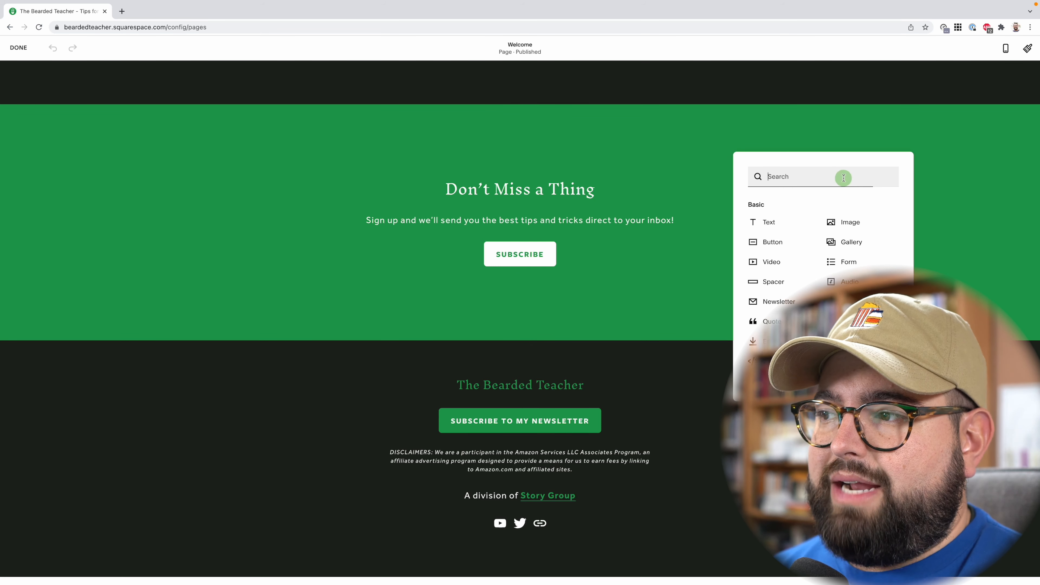
text(rss)
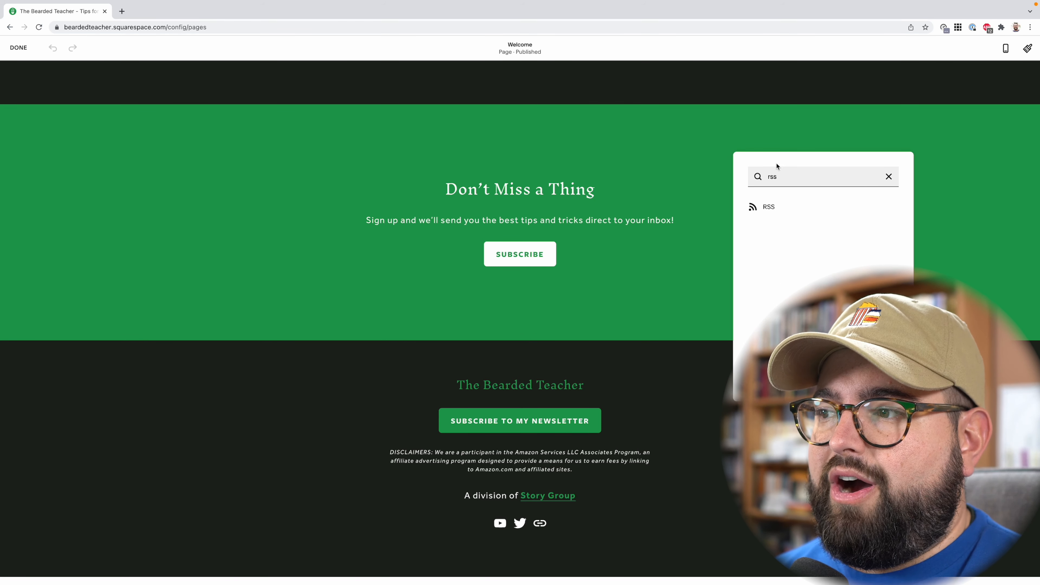
drag(776, 164, 615, 125)
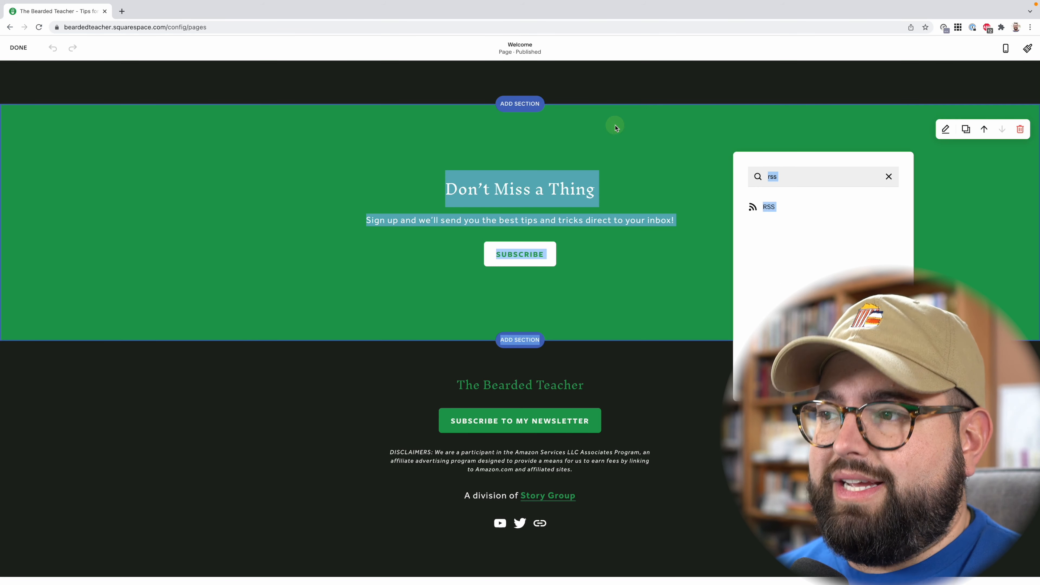
click(787, 213)
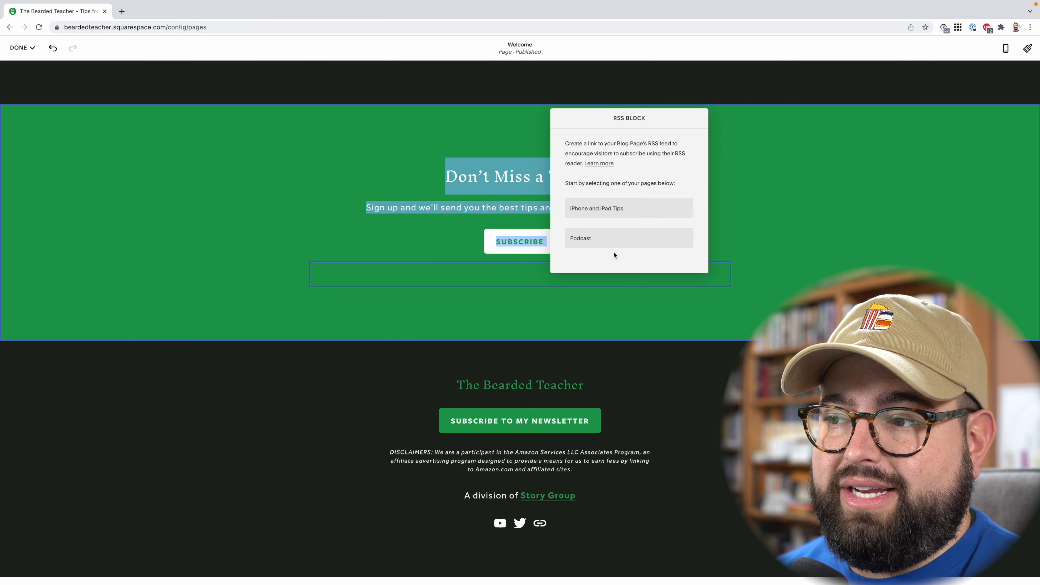
- Link the RSS block to the Podcast page and save the Home page
click(591, 244)
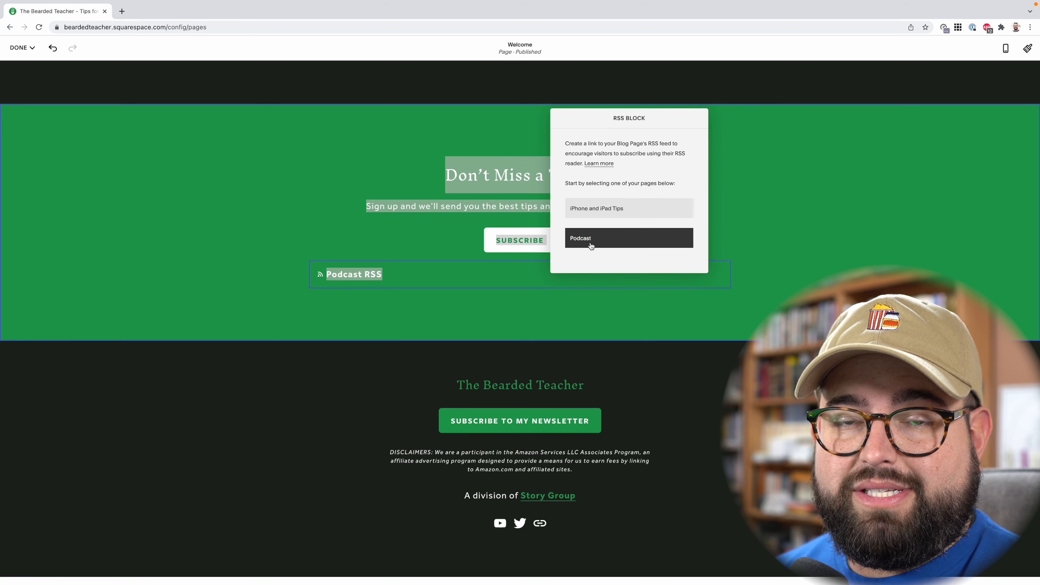
click(242, 226)
click(22, 47)
click(26, 67)
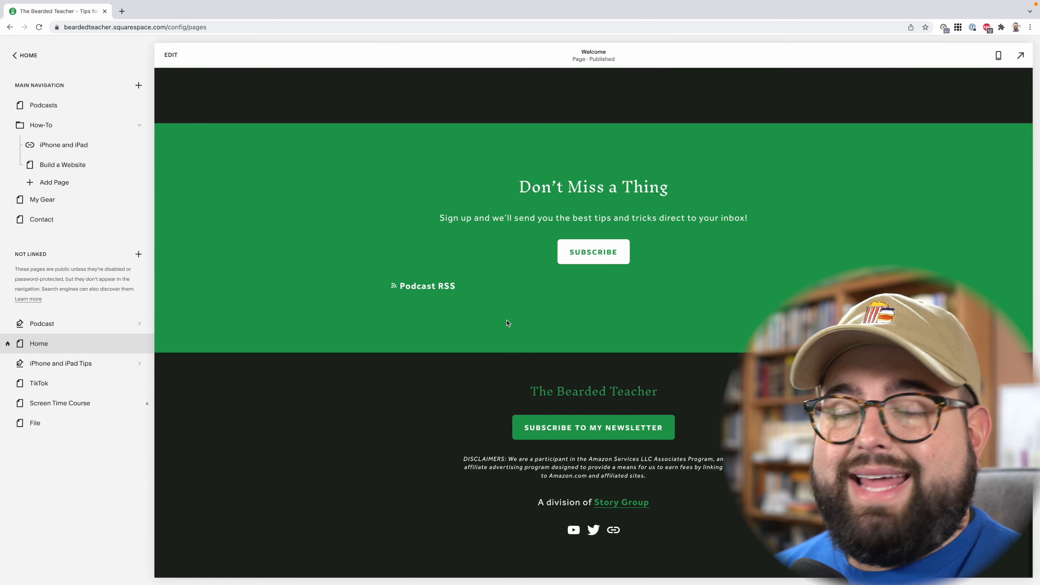
- Copy the "Podcast RSS" link address from the Home page and paste it into a new browser tab's address field
right_click(426, 290)
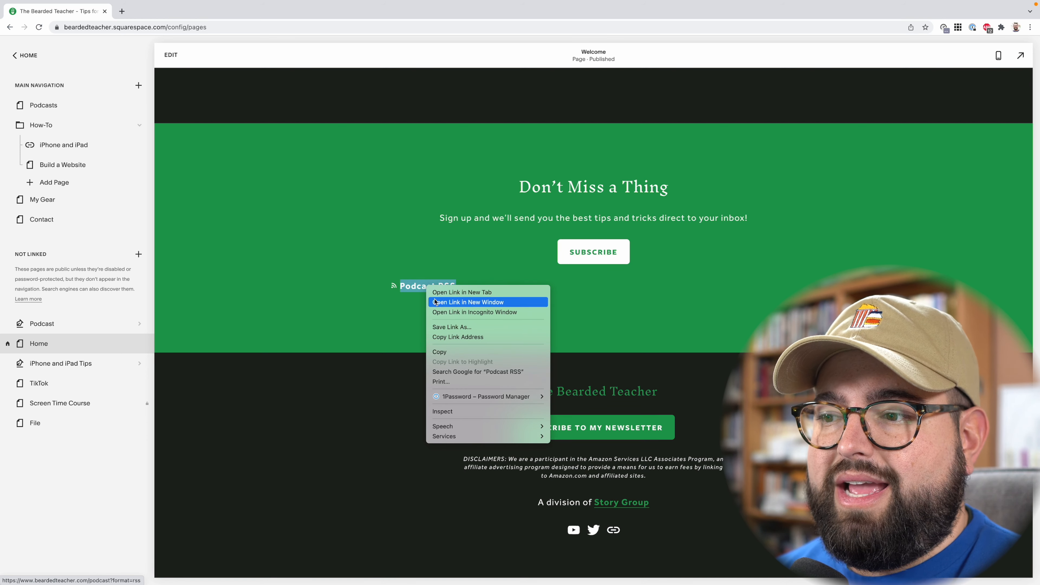
click(450, 337)
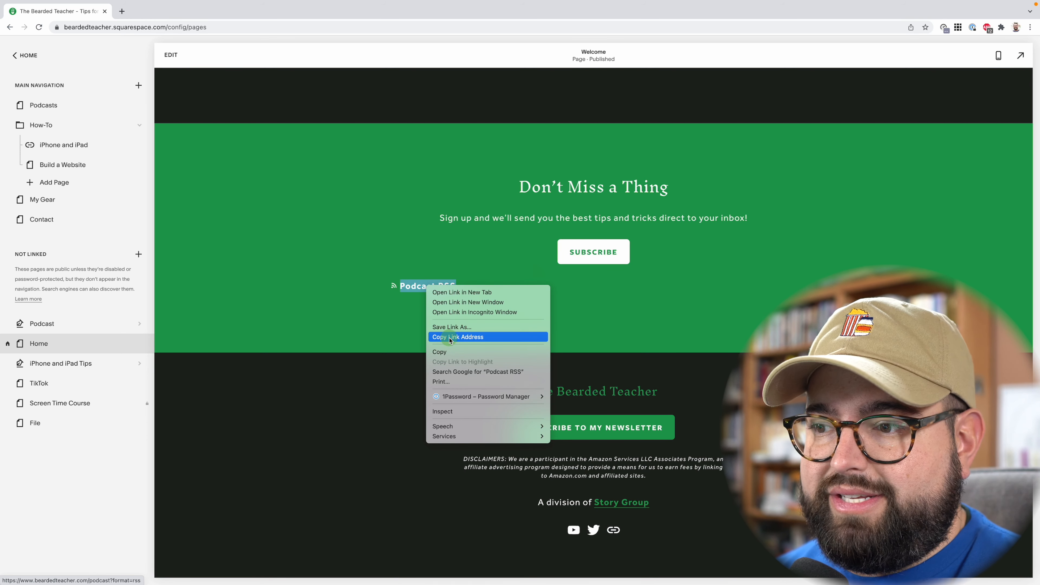
click(122, 11)
key(super+v)
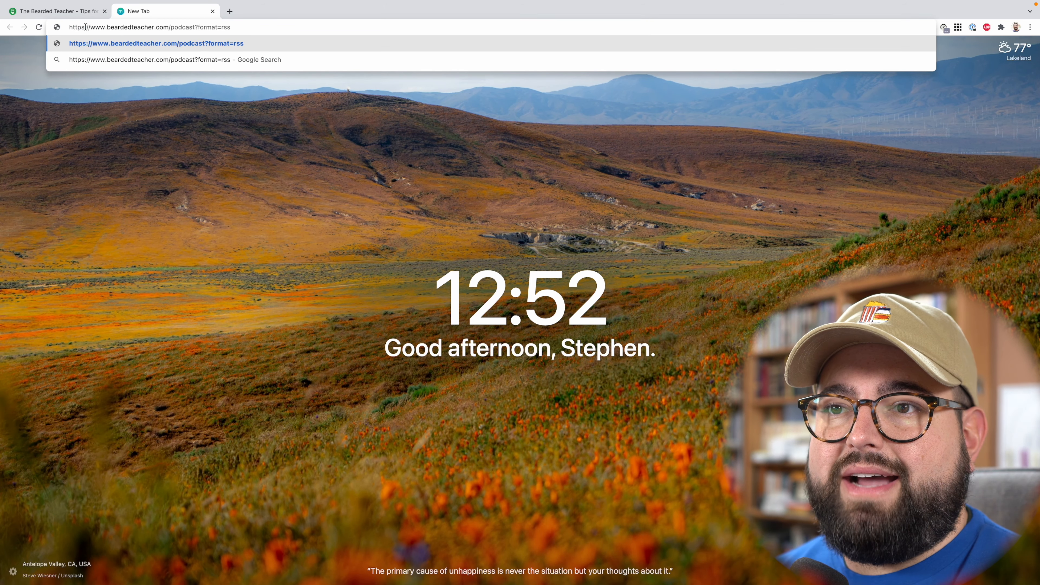
drag(71, 28, 280, 26)
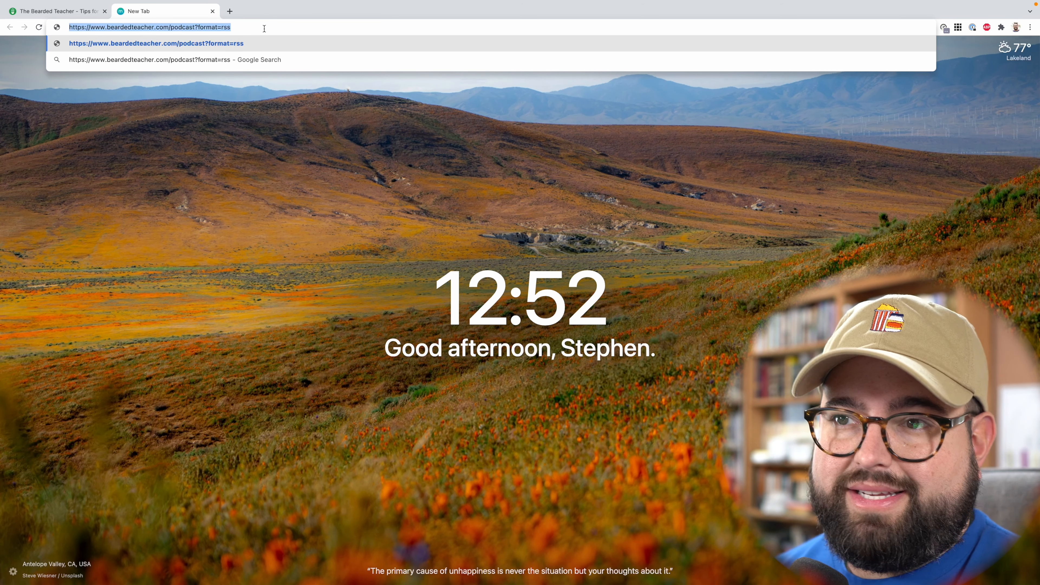
- Remove the Podcast RSS block from the Home page and save the page
click(62, 11)
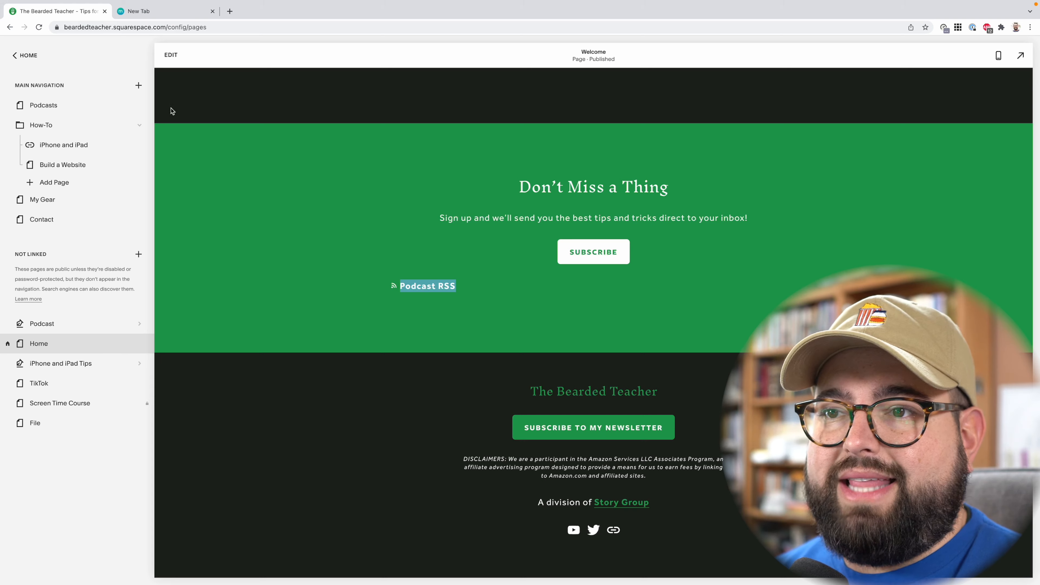
click(170, 55)
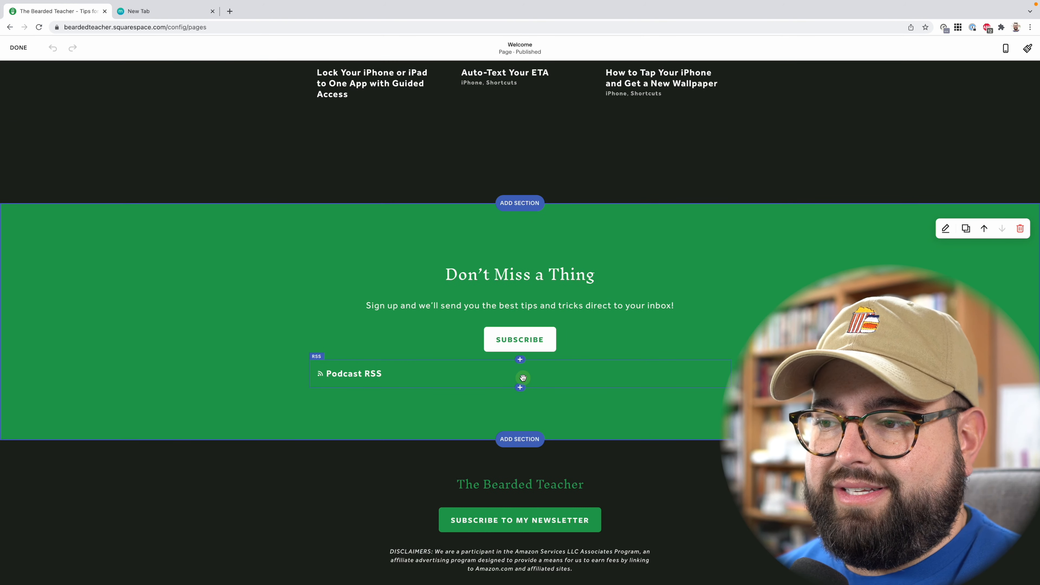
click(360, 345)
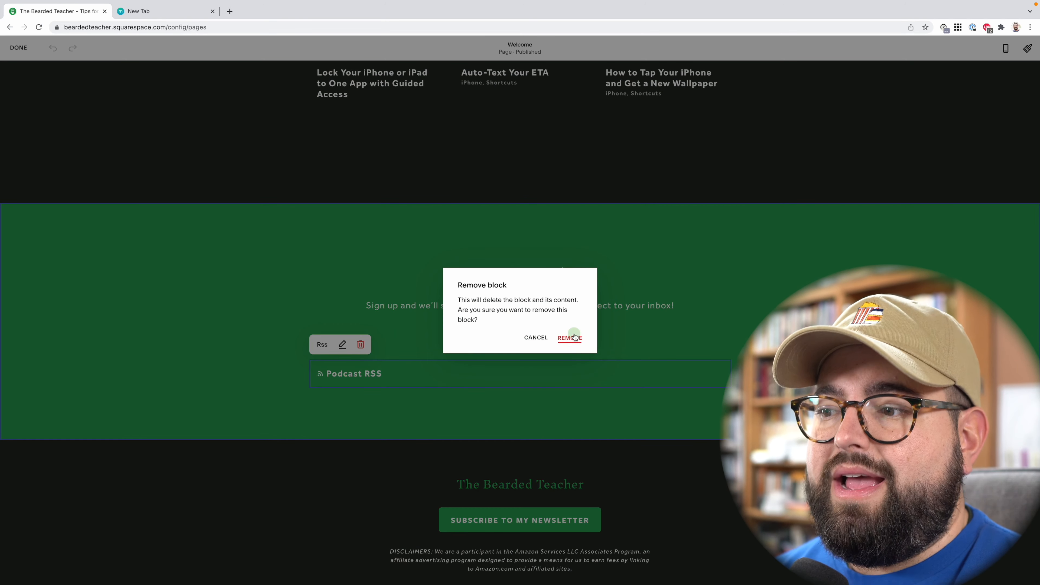
click(569, 337)
click(19, 48)
click(28, 69)
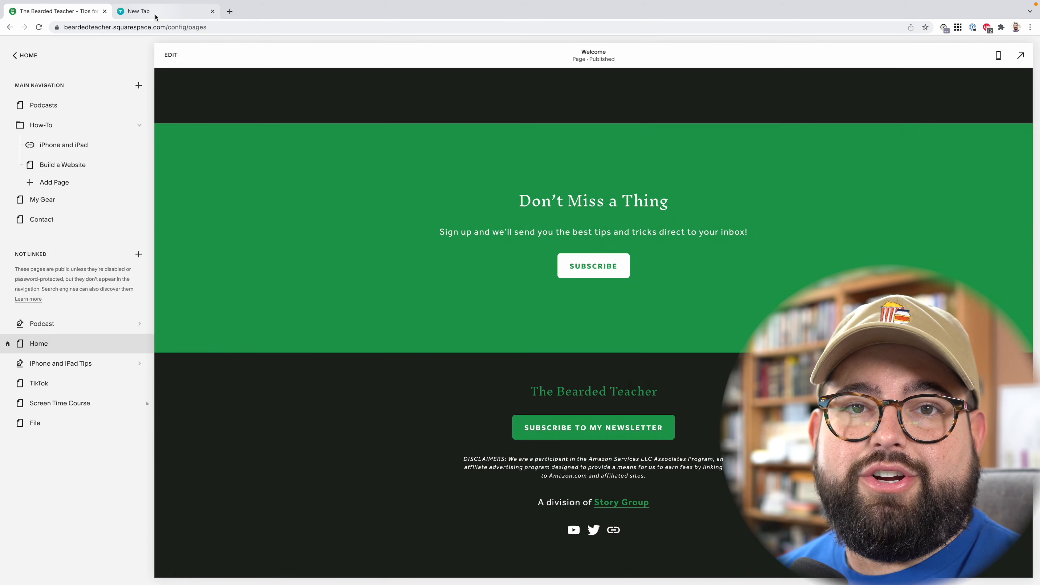
- Try removing the "?format=rss" ending from the pasted feed address and undo the edit
click(154, 13)
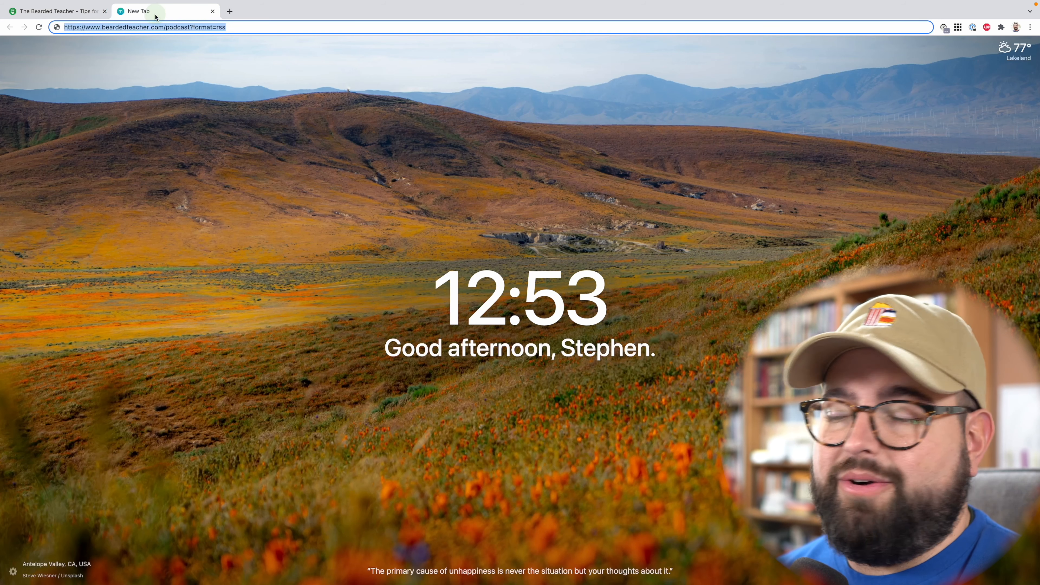
click(212, 27)
drag(190, 27, 252, 28)
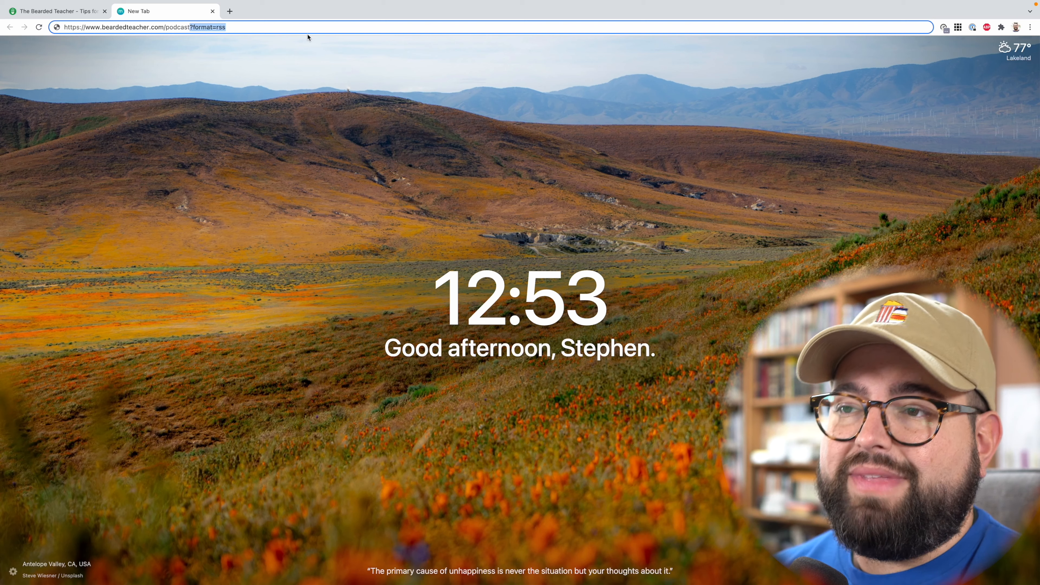
key(BackSpace)
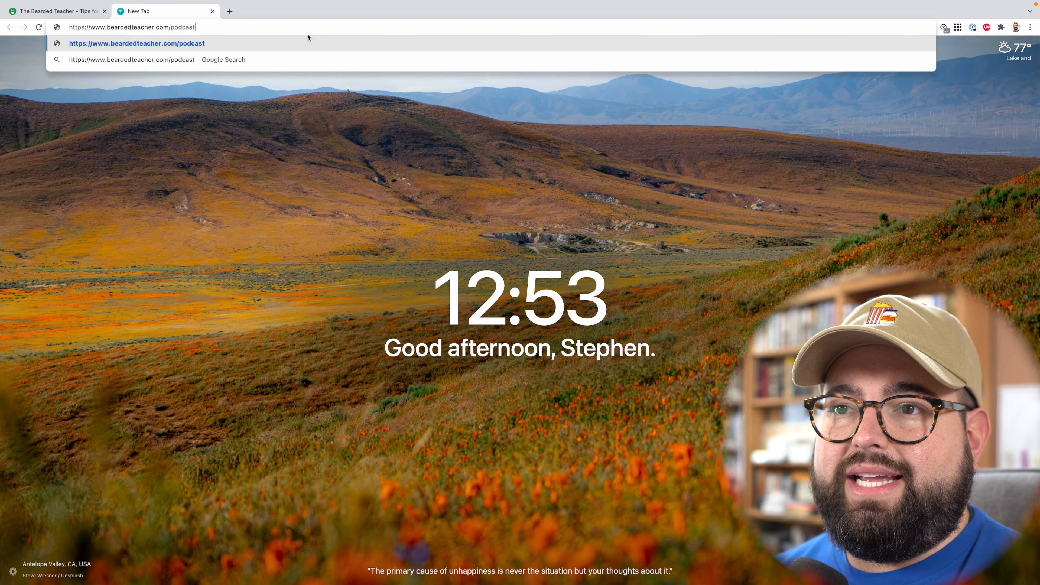
key(super+v)
key(super+z)
triple_click(219, 29)
key(super+v)
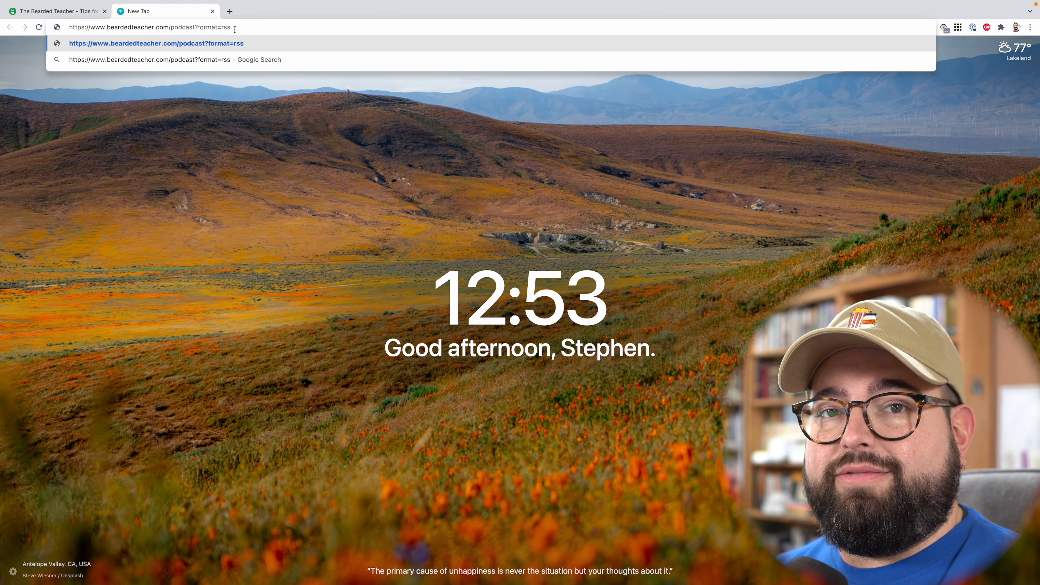
key(super+a)
key(super+c)
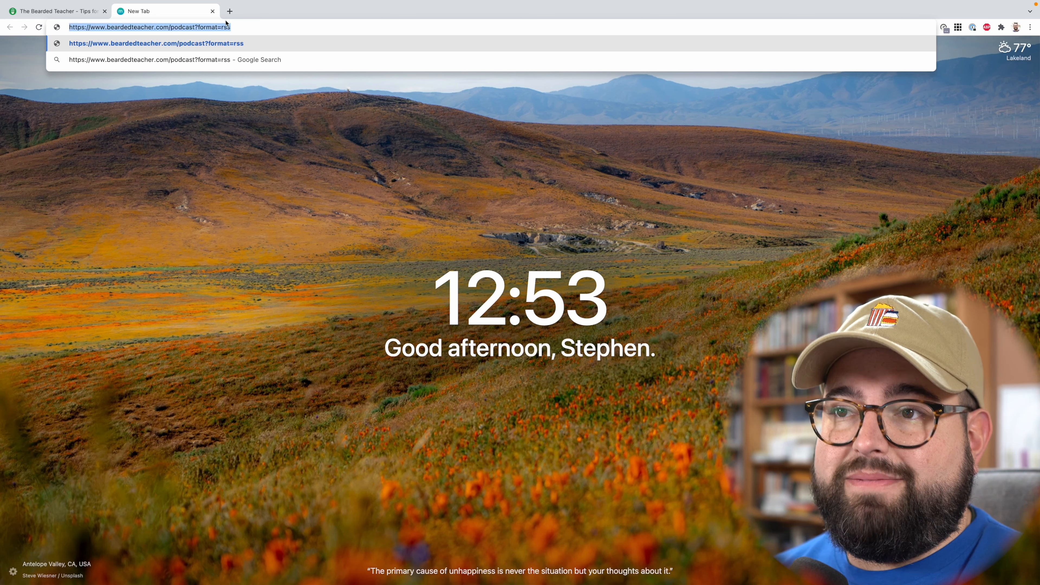
click(229, 12)
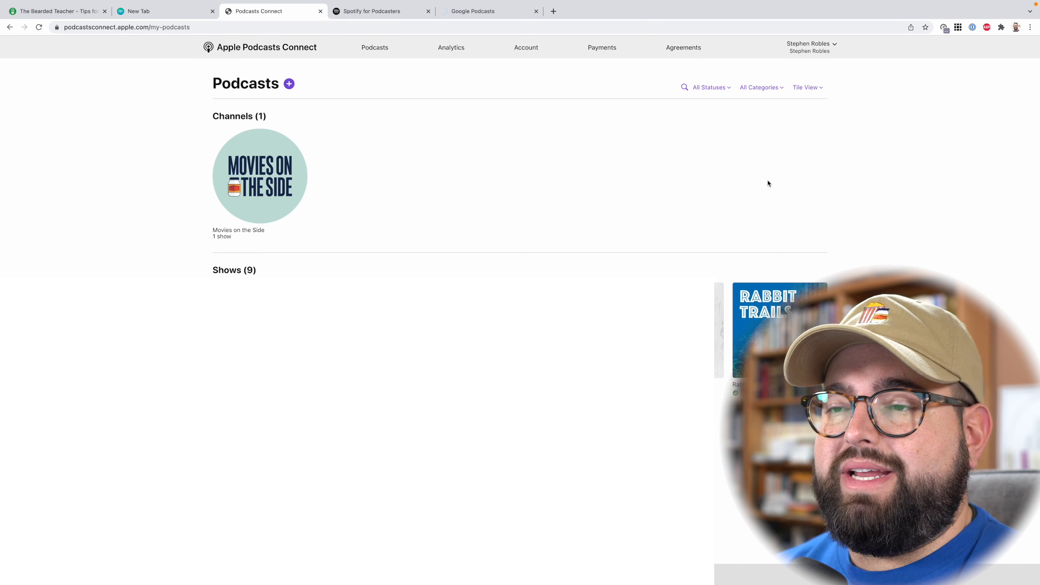
click(289, 85)
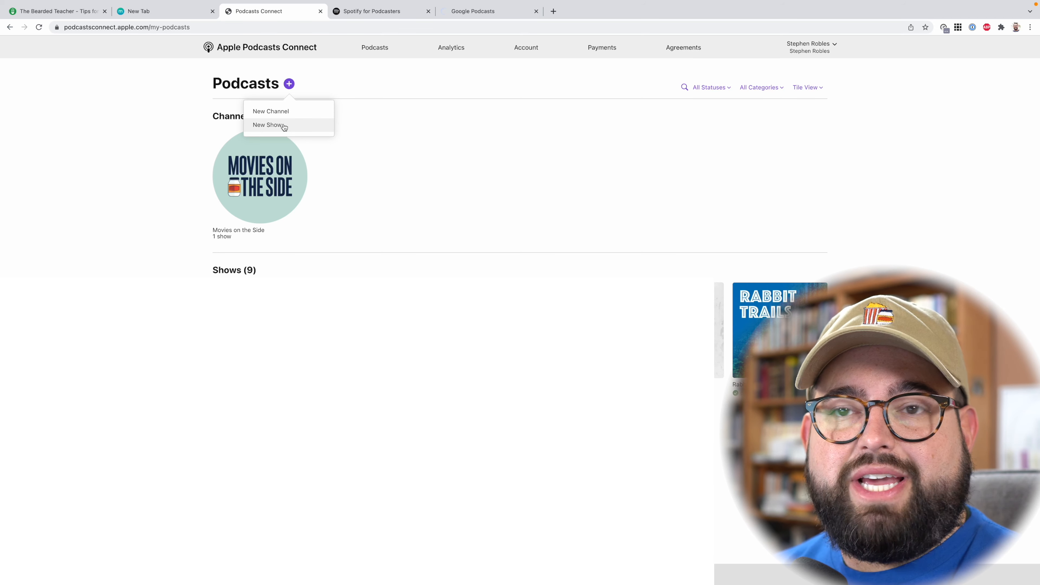
click(268, 125)
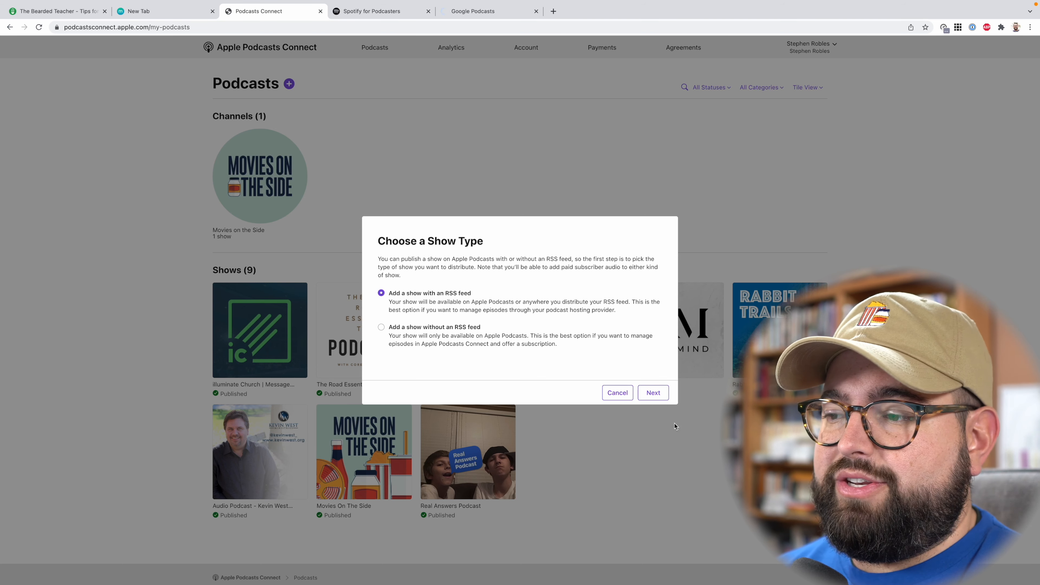
click(653, 393)
click(449, 292)
key(super+v)
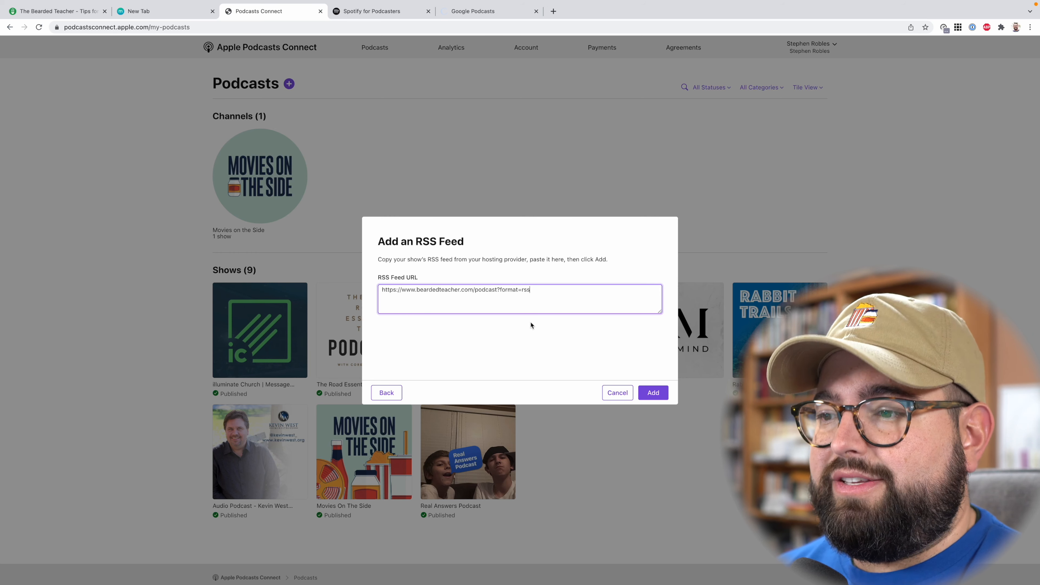
click(653, 392)
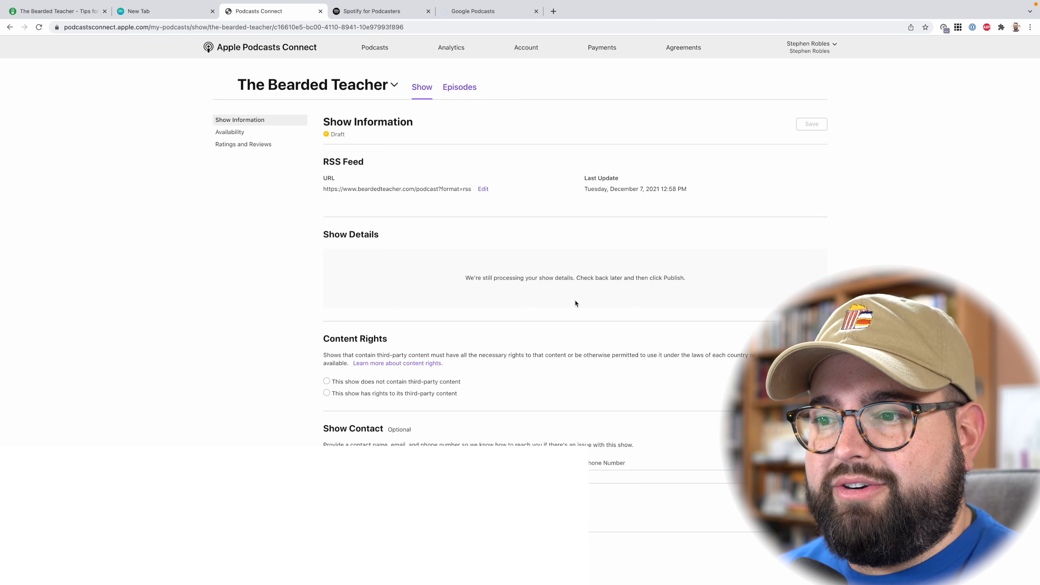
- Declare that the show contains no third-party content, enter the show contact's name, save, and close Apple Podcasts Connect
scroll(575, 303, down, 1)
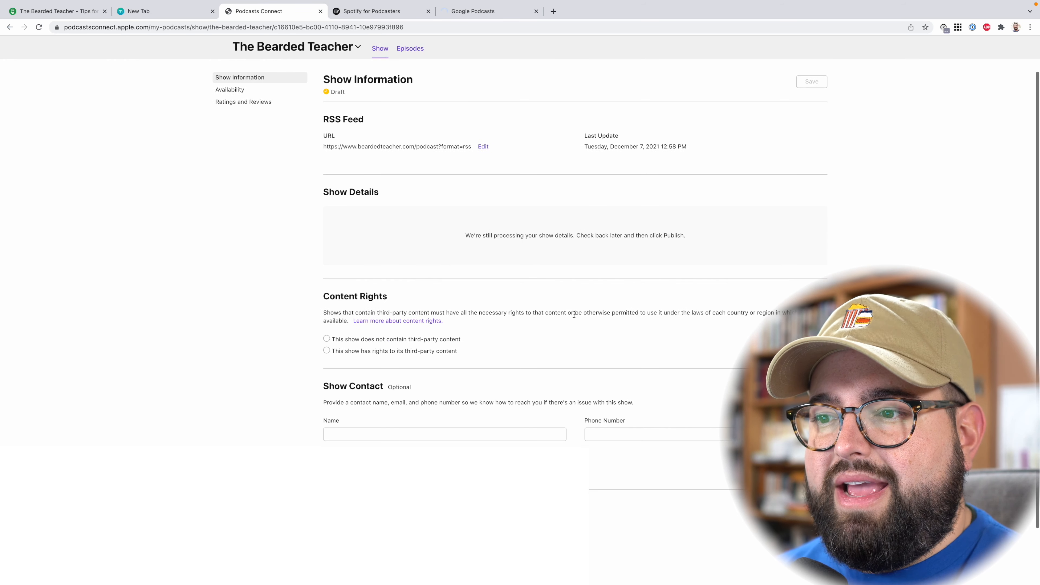
click(387, 340)
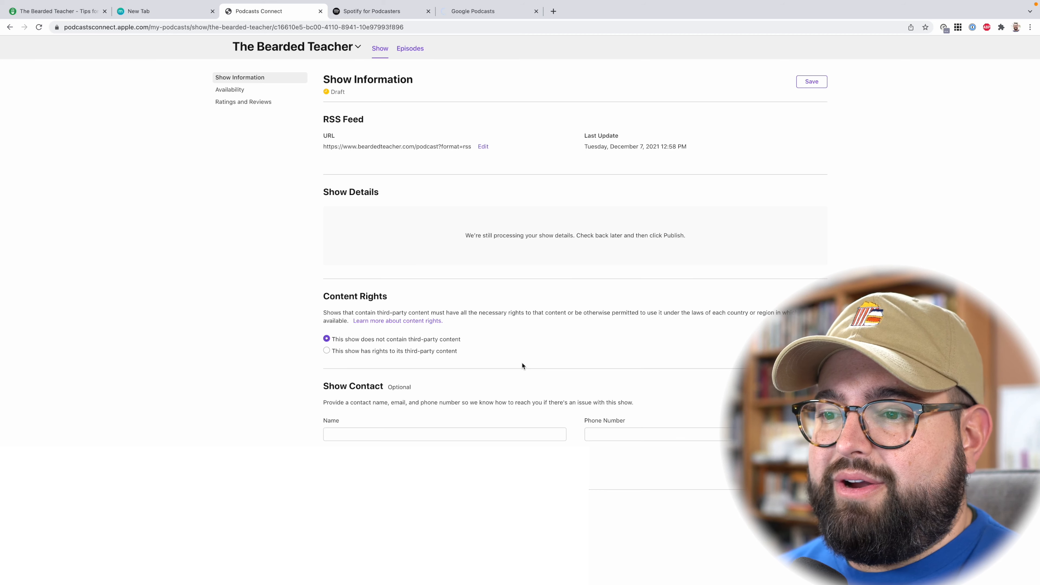
scroll(522, 366, down, 2)
click(495, 384)
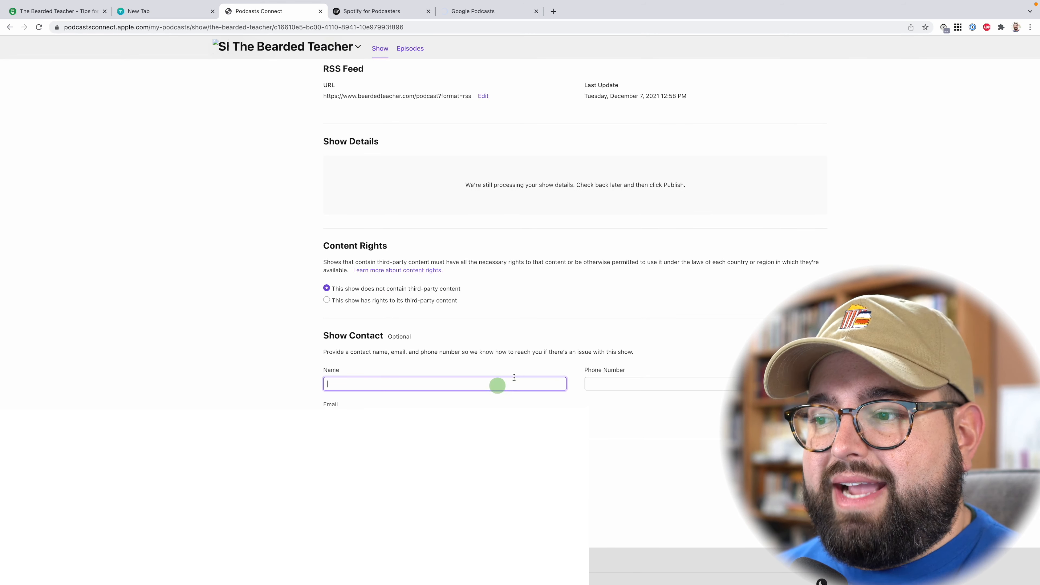
text(Stephen Robles)
key(Tab)
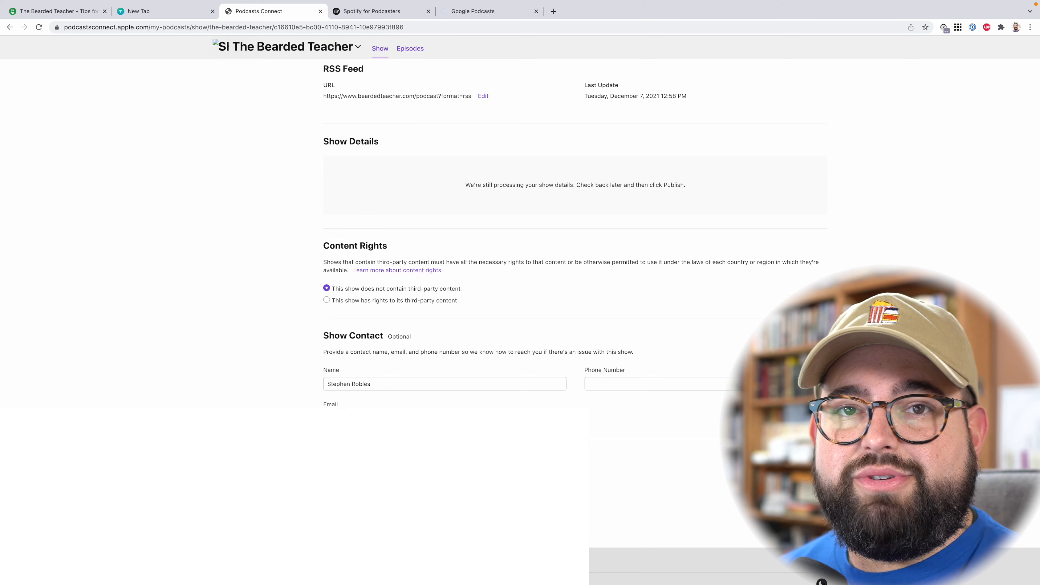
scroll(587, 323, up, 3)
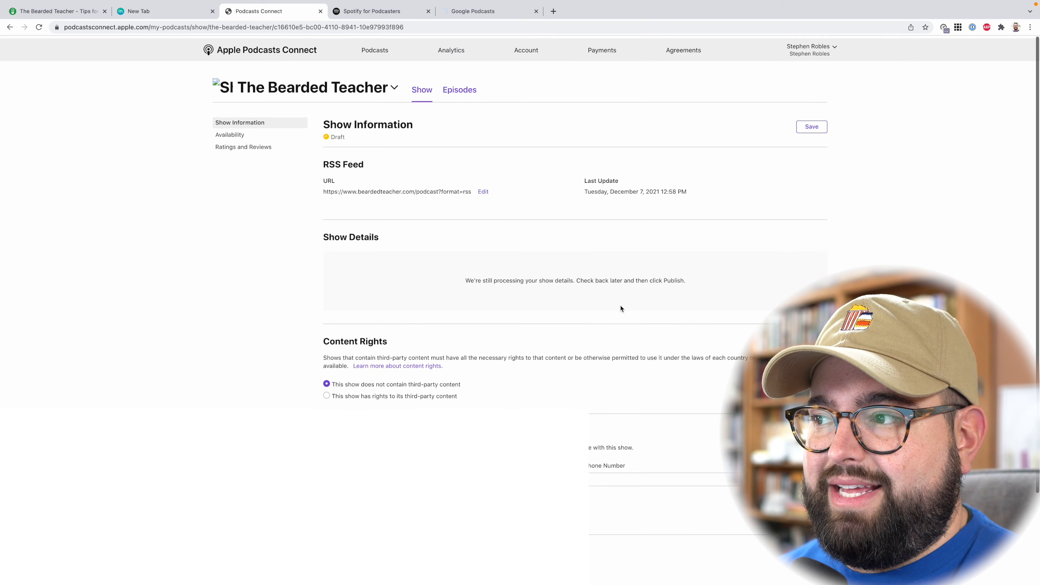
click(817, 127)
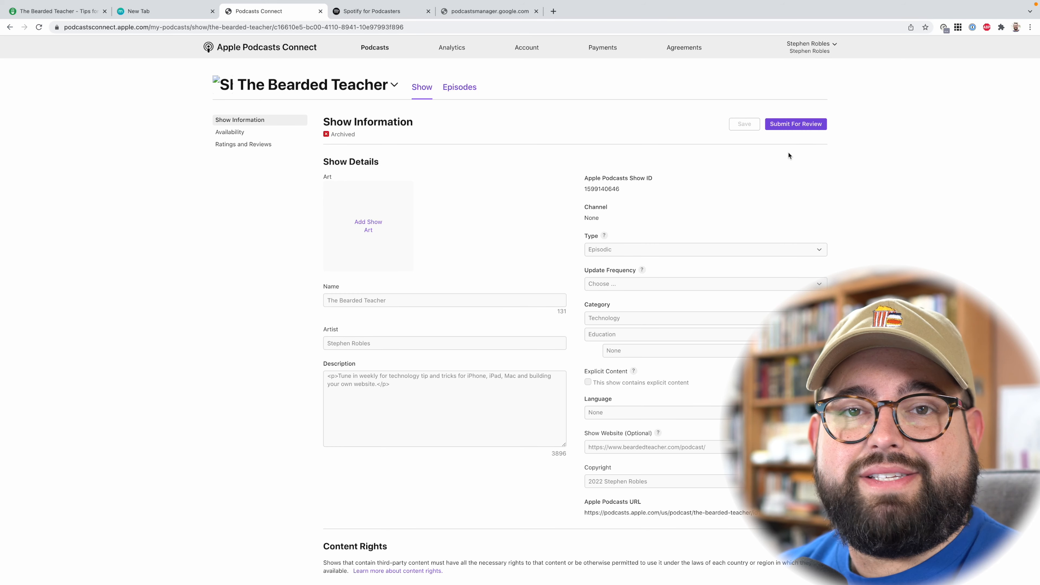
key(super+w)
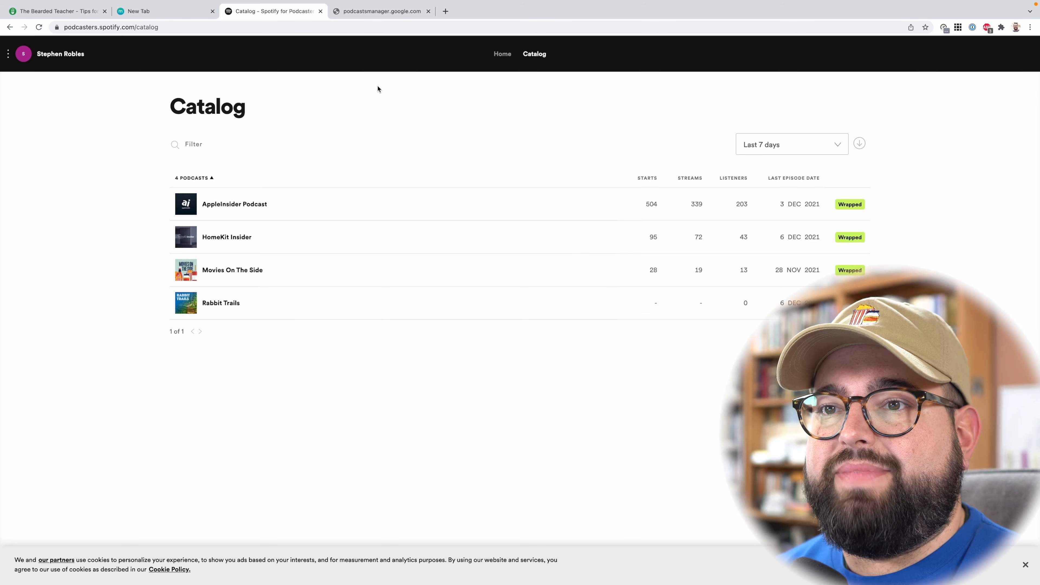
click(7, 55)
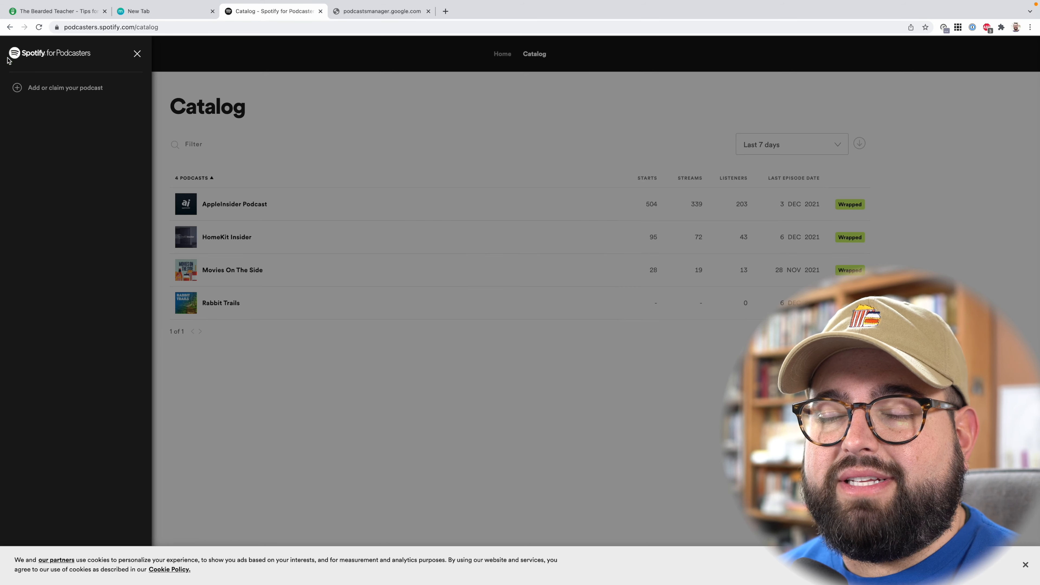
click(57, 90)
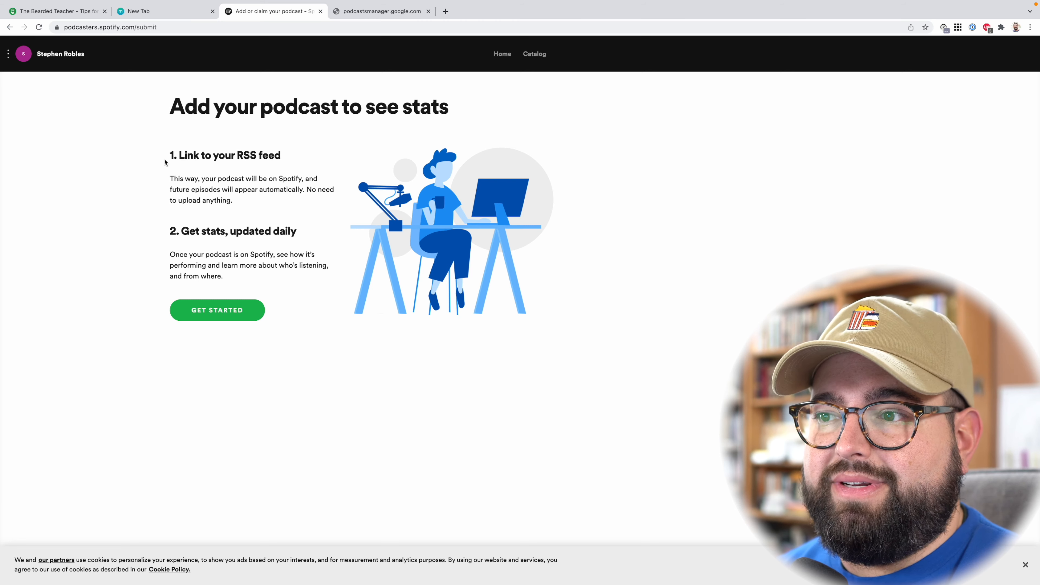
click(221, 318)
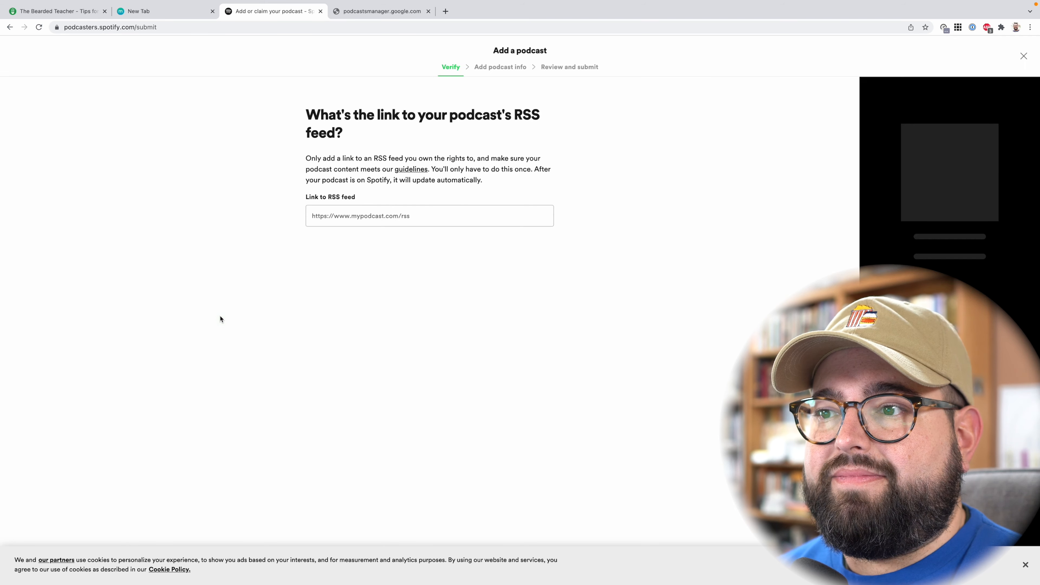
click(406, 224)
key(super+v)
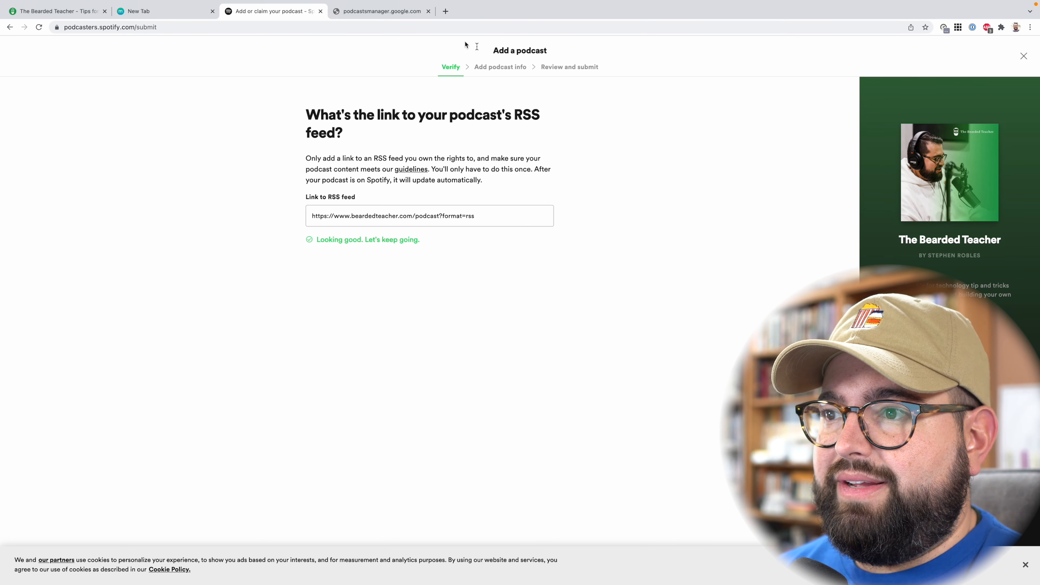
- Dismiss the cookie notice, continue to the podcast ownership verification, and go back without requesting a code
click(1026, 566)
click(1003, 570)
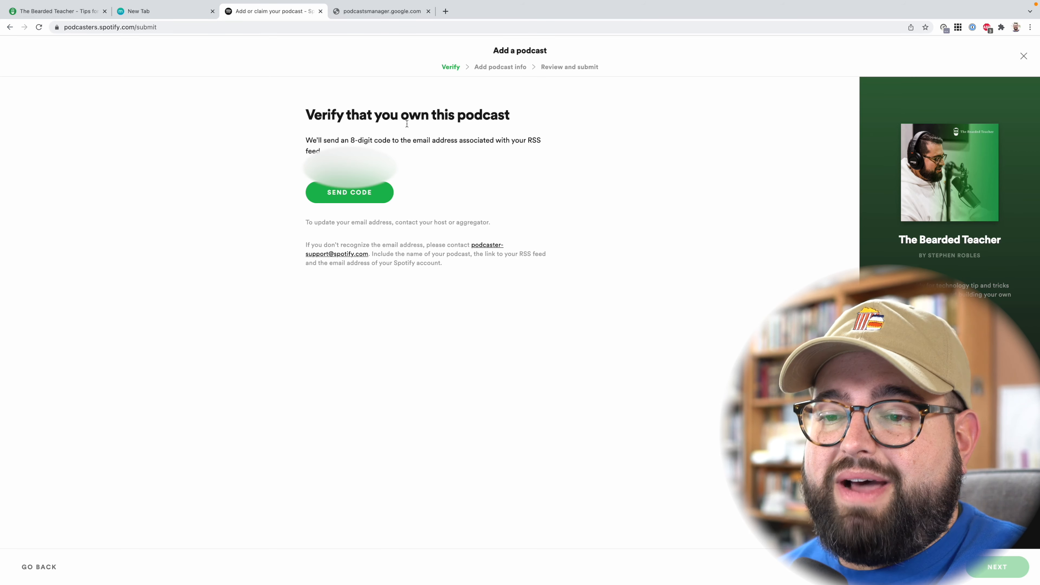
click(39, 567)
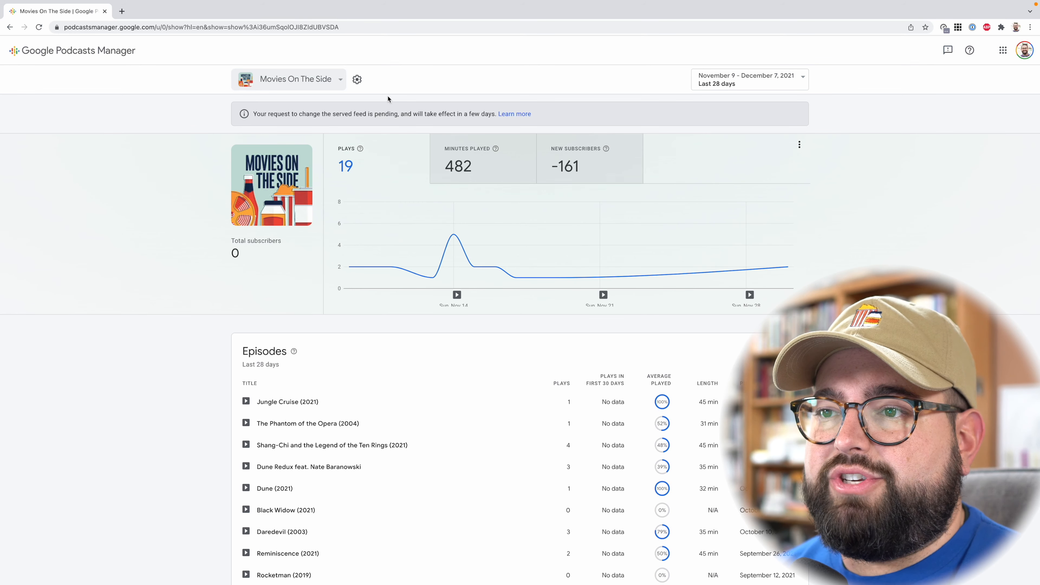
click(337, 79)
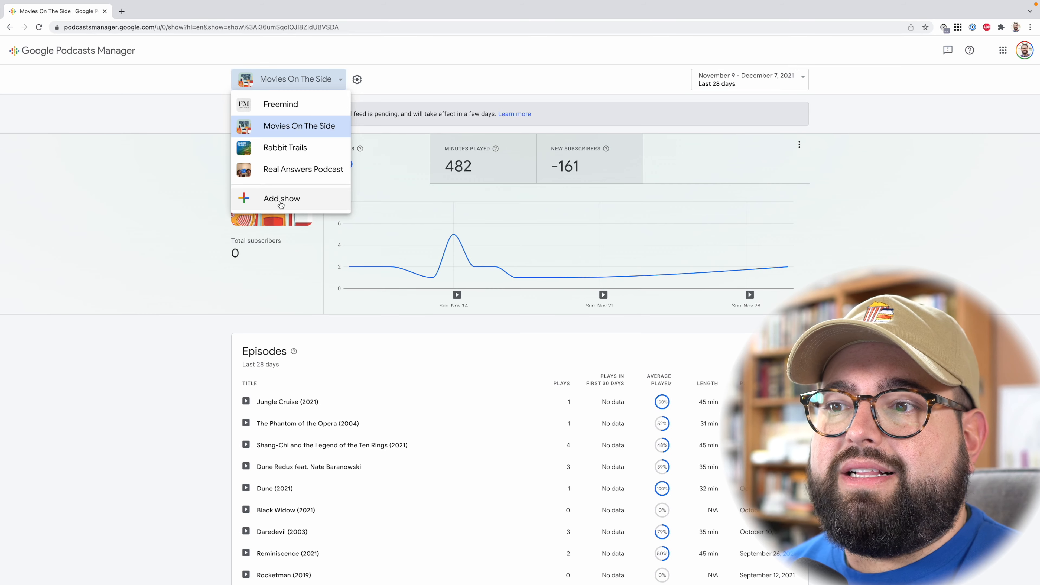
click(281, 199)
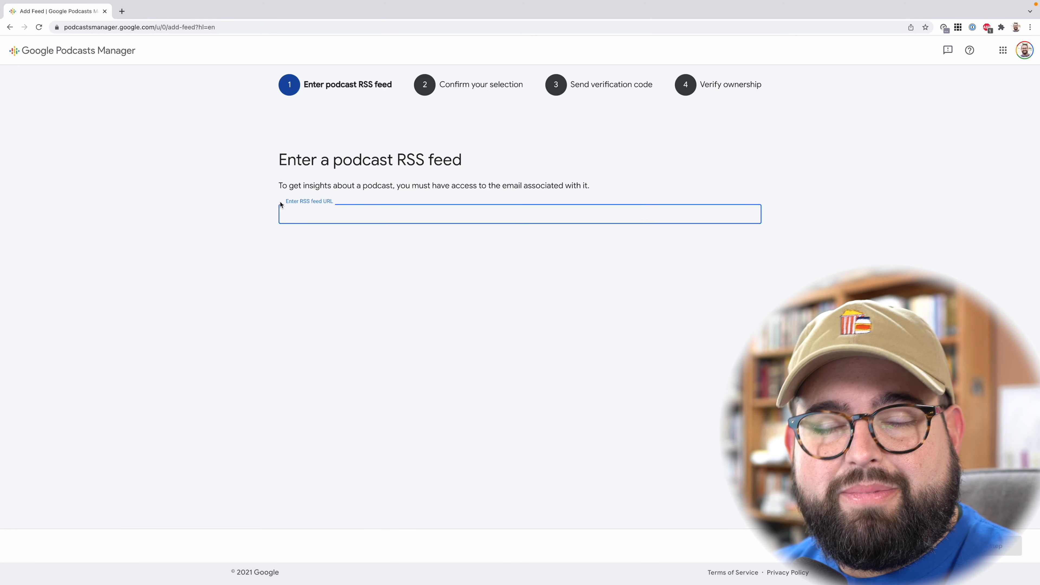
mouse_move(838, 16)
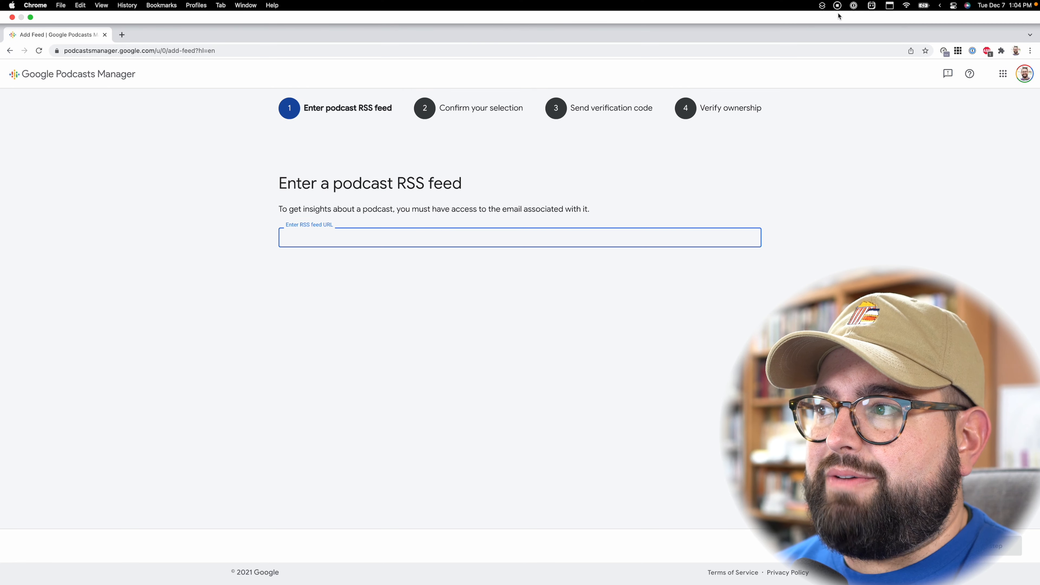
click(871, 6)
click(781, 250)
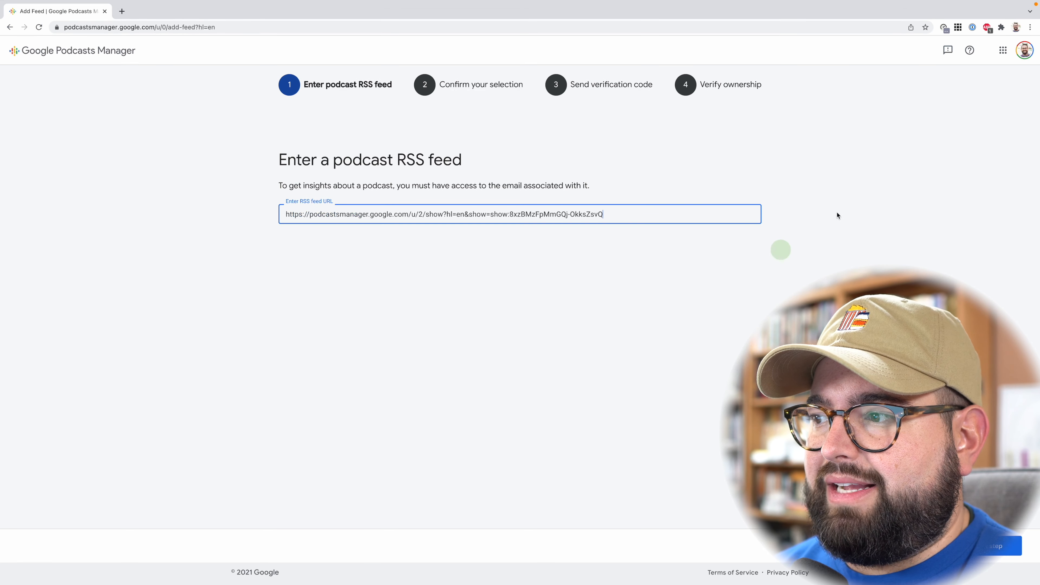
key(super+a)
text(https://www.beardedteacher.com/podcast?format=rss)
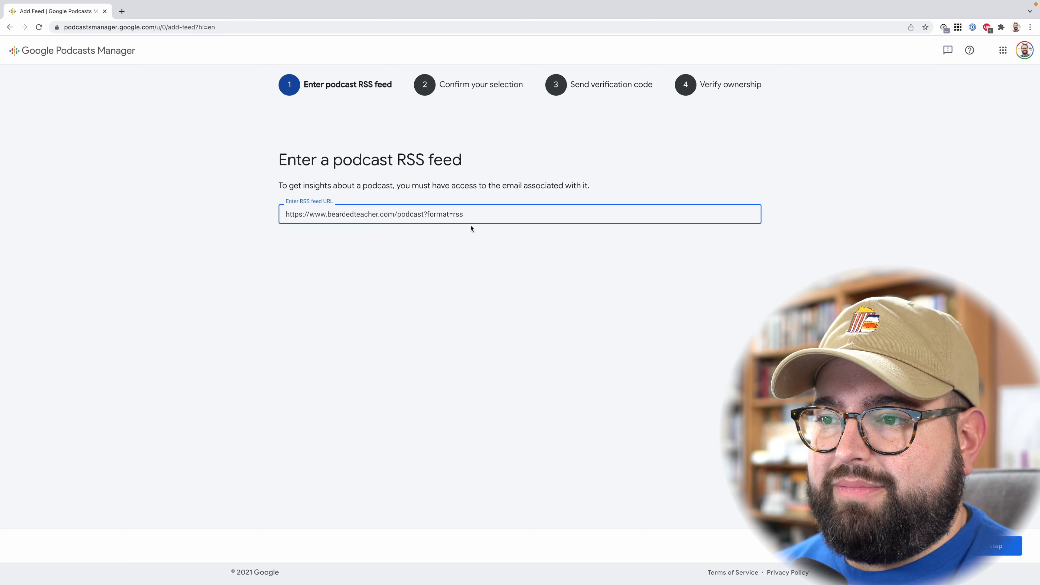
- Submit the feed URL and confirm The Bearded Teacher as the selected show to proceed to the verification code
double_click(397, 207)
click(996, 558)
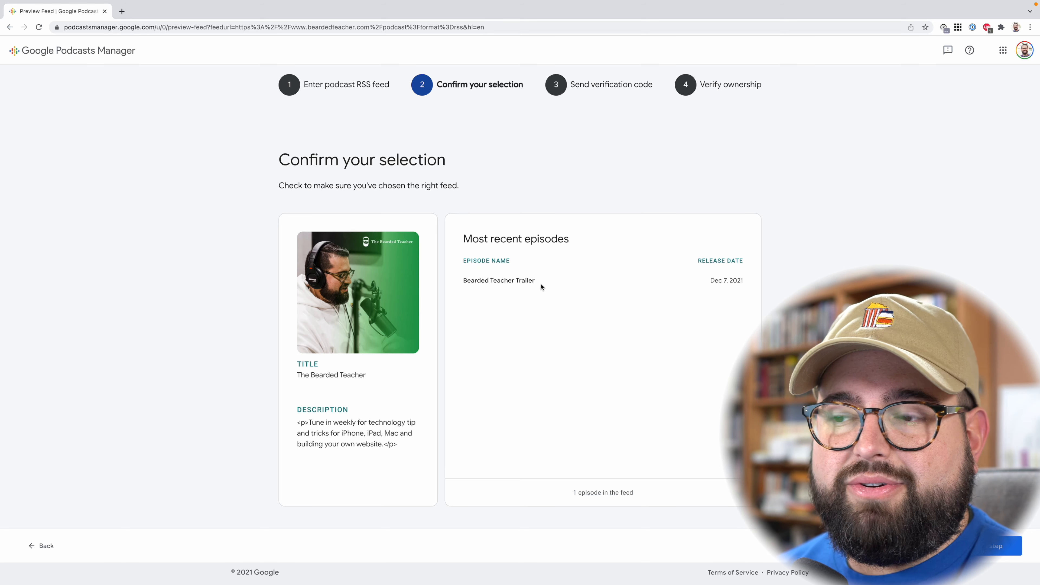
click(1005, 547)
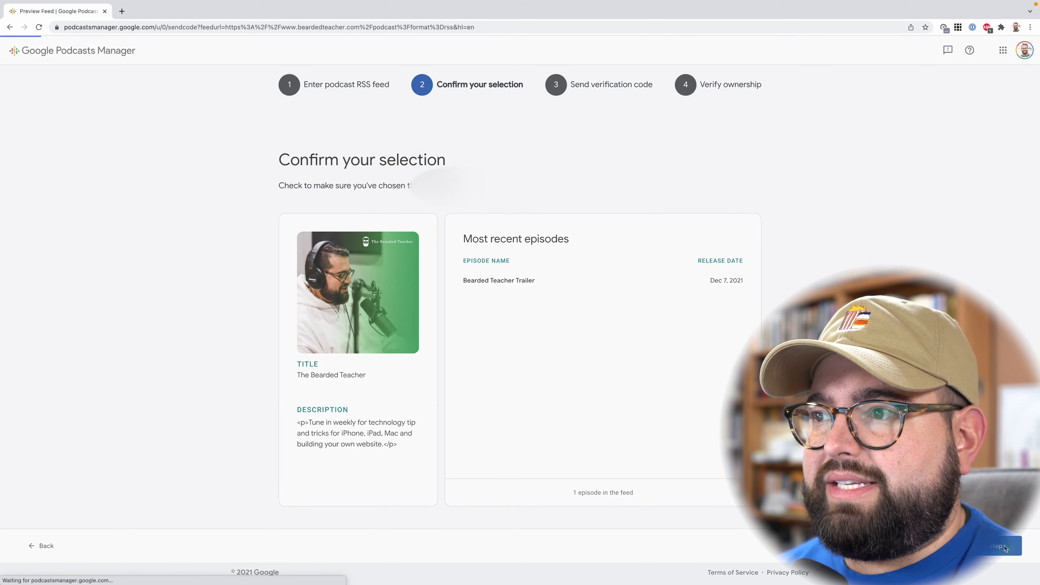